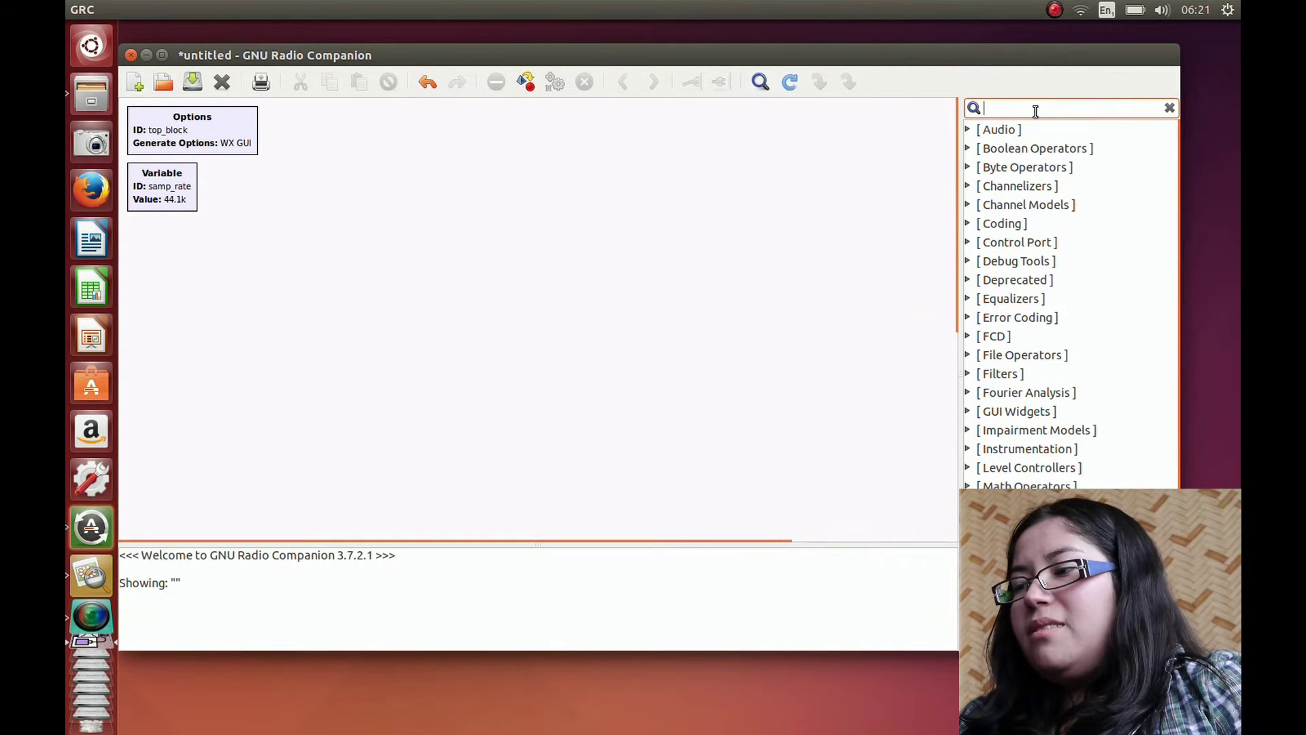
Step: Add two Signal Source blocks, one above the other, below the samp_rate variable, keeping the upper source's default properties
{"action": "type", "text": "sourc"}
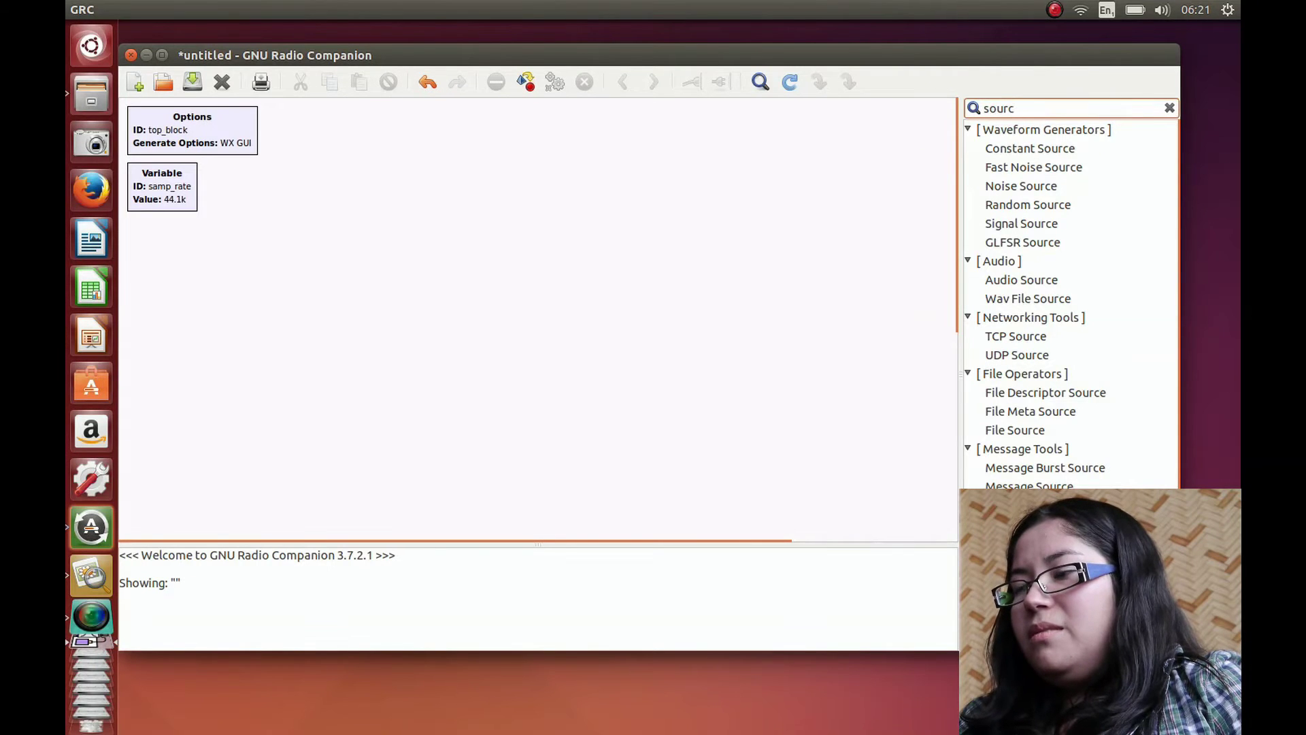
{"action": "left_click_drag", "start_coordinate": [1034, 224], "coordinate": [164, 261]}
{"action": "left_click_drag", "start_coordinate": [1051, 230], "coordinate": [191, 373]}
{"action": "double_click", "coordinate": [199, 255]}
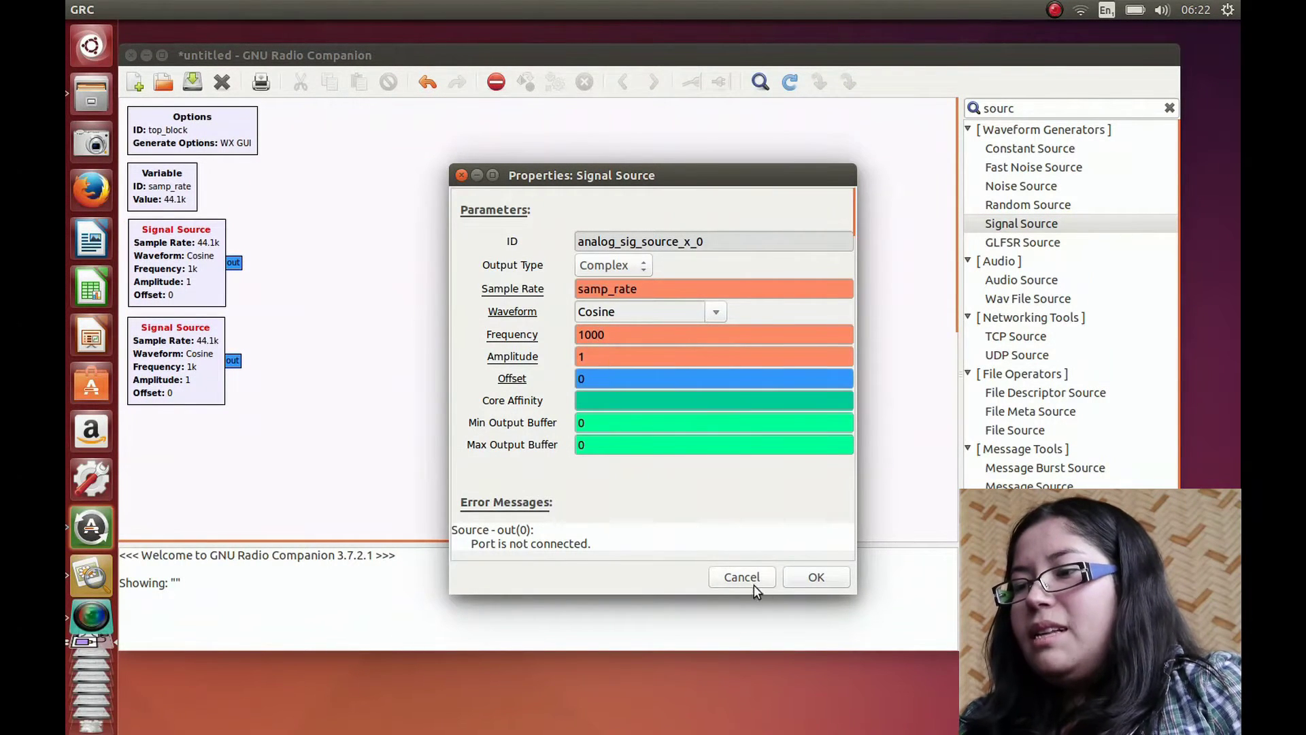
{"action": "left_click", "coordinate": [826, 584]}
Step: Set the lower Signal Source's frequency to 10000, keeping the Cosine waveform
{"action": "double_click", "coordinate": [221, 378]}
{"action": "left_click", "coordinate": [717, 313]}
{"action": "left_click", "coordinate": [717, 316]}
{"action": "left_click_drag", "start_coordinate": [591, 334], "coordinate": [562, 335]}
{"action": "type", "text": "10000"}
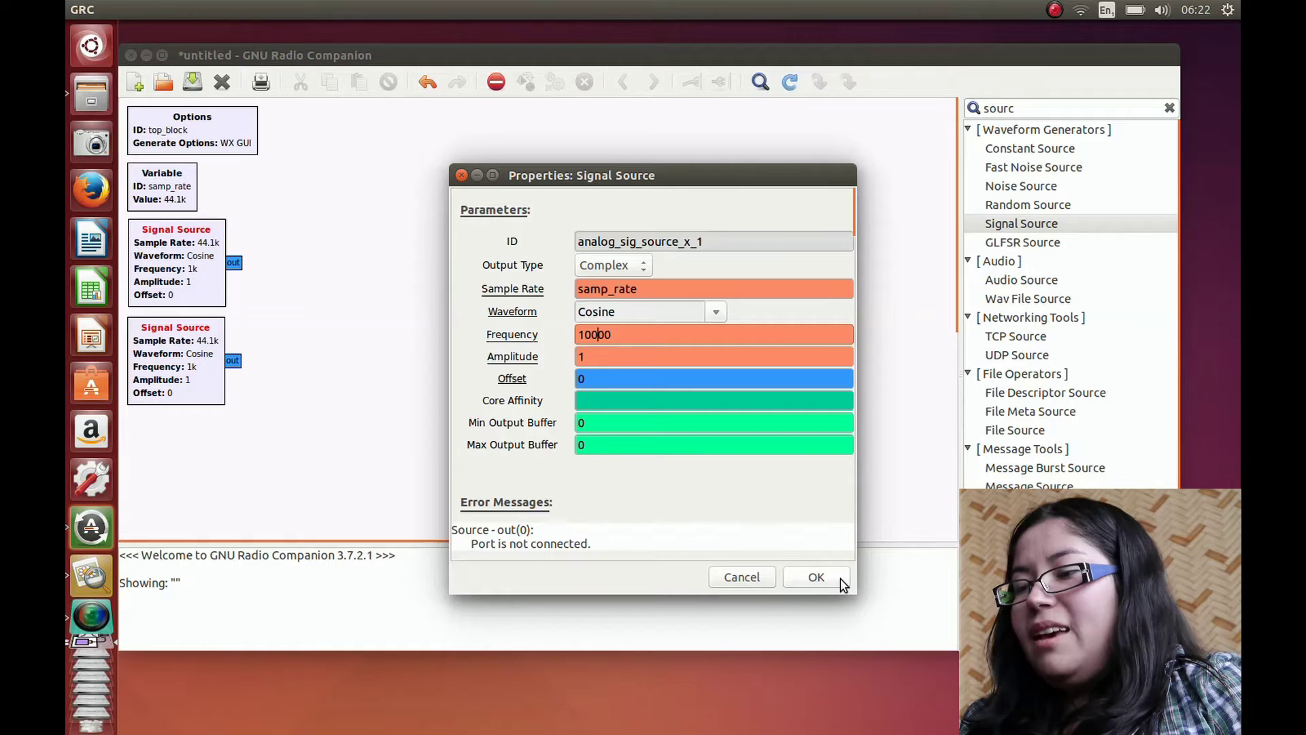
{"action": "left_click", "coordinate": [817, 577]}
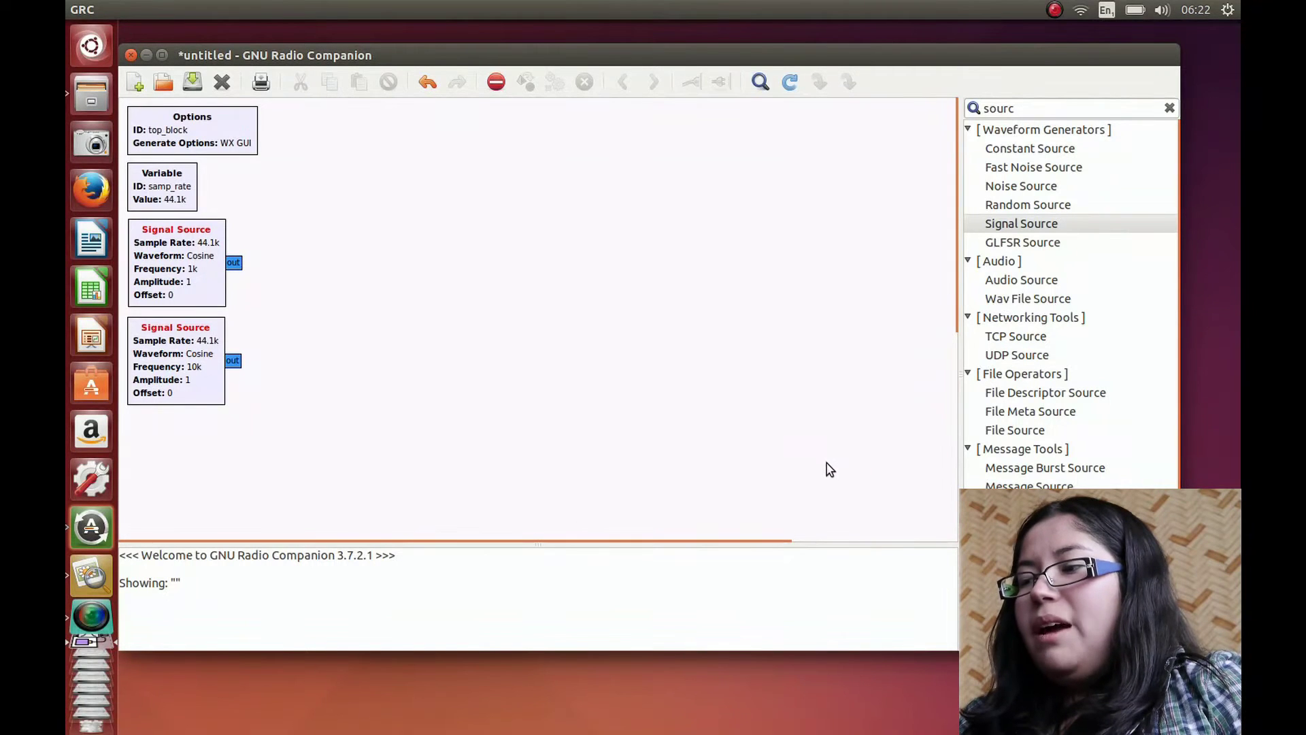
Step: Place an Add block beside the two Signal Sources and connect each source's output to one of its inputs
{"action": "double_click", "coordinate": [1039, 105]}
{"action": "type", "text": "ad"}
{"action": "left_click_drag", "start_coordinate": [993, 204], "coordinate": [319, 324]}
{"action": "left_click", "coordinate": [313, 285]}
{"action": "left_click", "coordinate": [233, 262]}
{"action": "left_click", "coordinate": [233, 360]}
{"action": "left_click", "coordinate": [314, 313]}
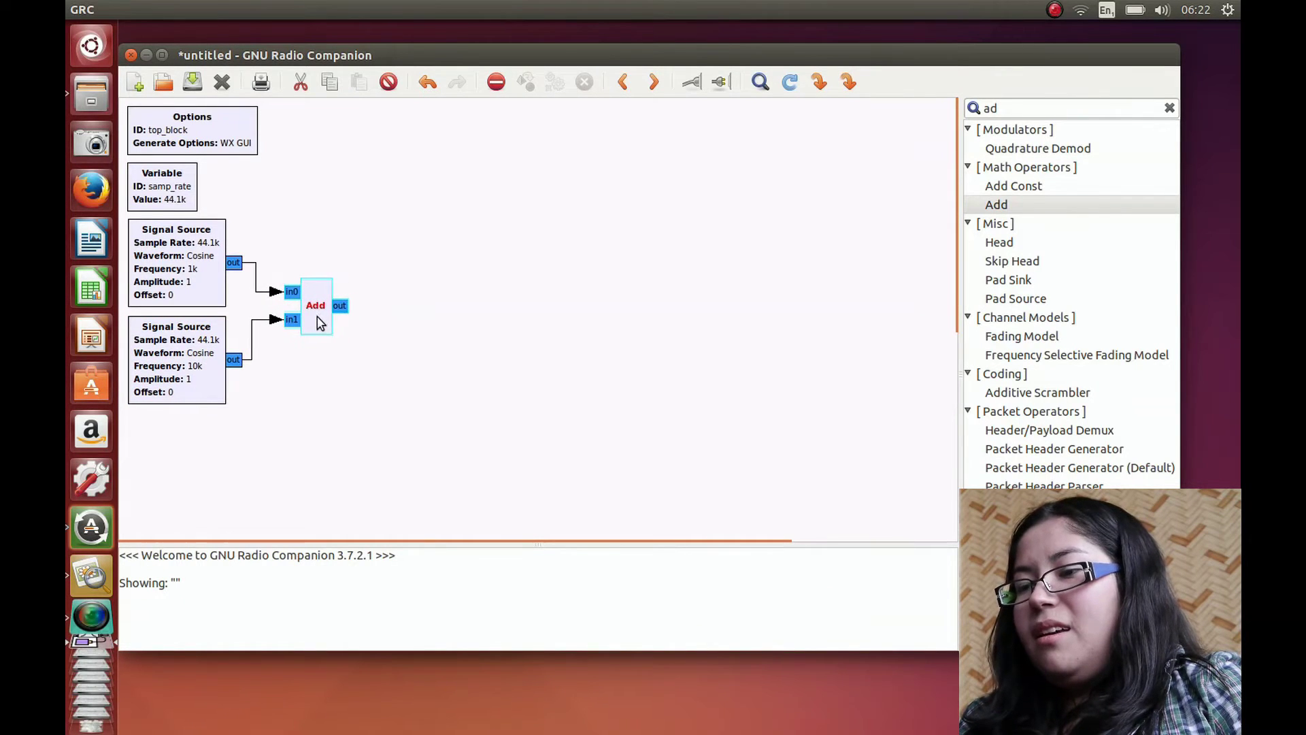
{"action": "left_click", "coordinate": [442, 398]}
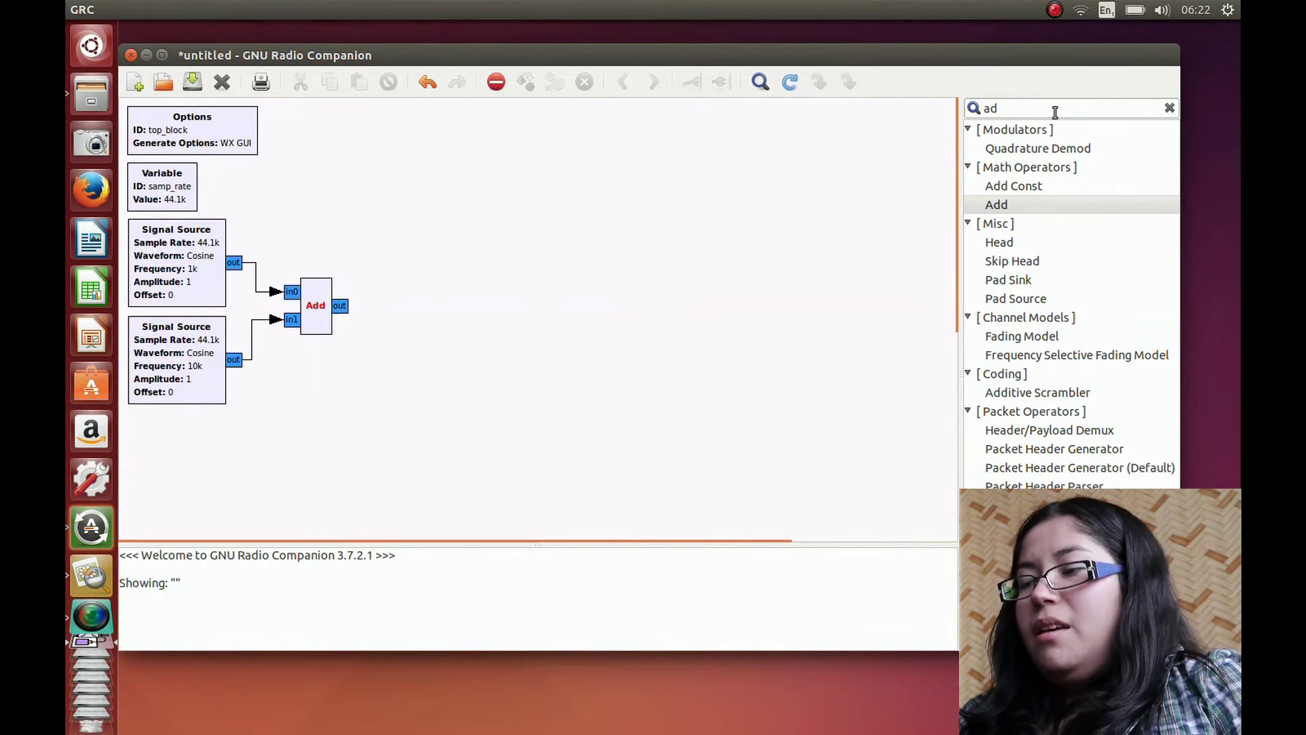
Step: Place a Throttle block after the Add block and connect the Add output to the Throttle input
{"action": "left_click_drag", "start_coordinate": [1064, 109], "coordinate": [942, 112]}
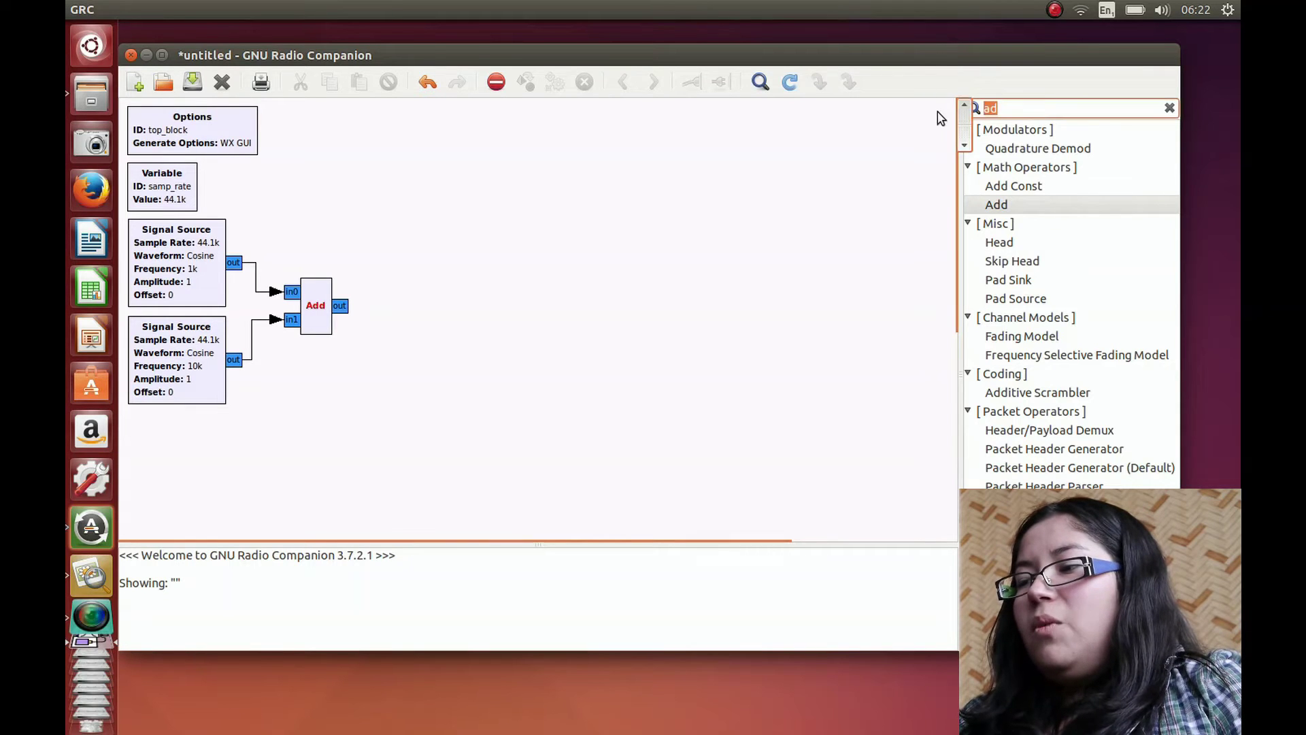
{"action": "type", "text": "trh"}
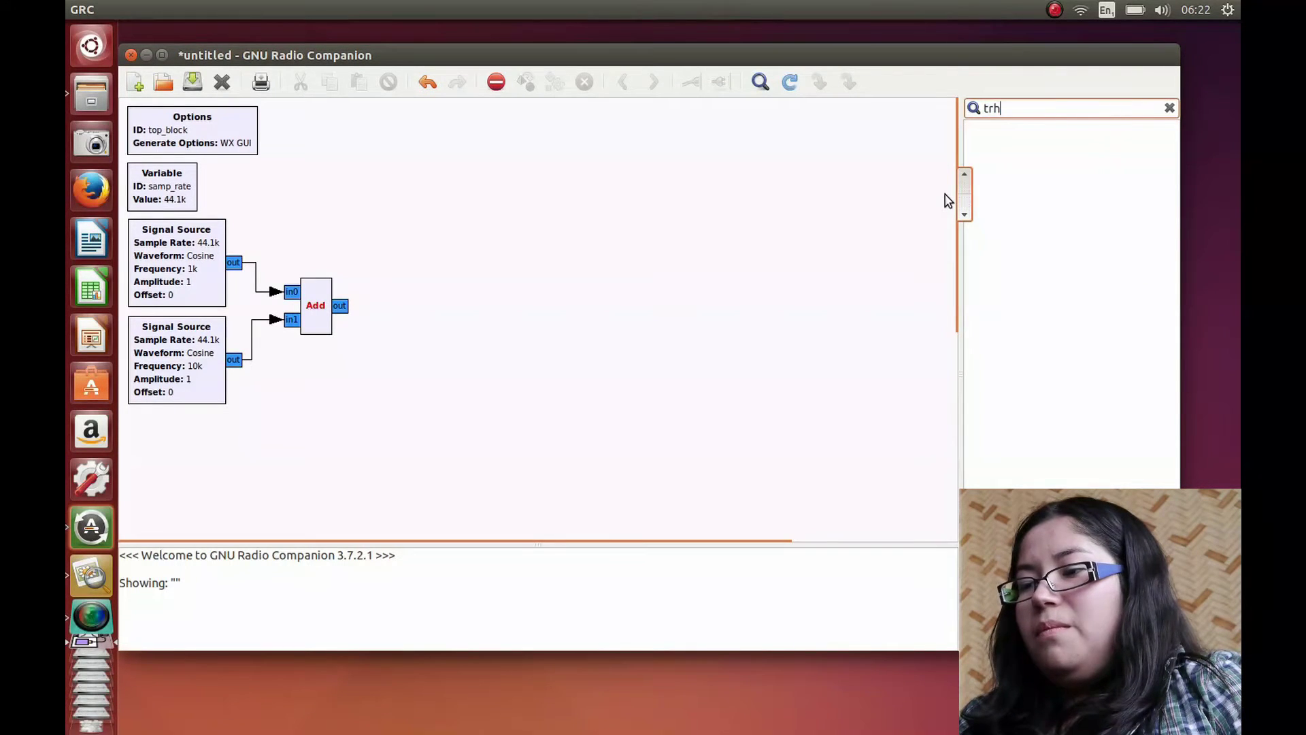
{"action": "key", "text": "BackSpace"}
{"action": "key", "text": "BackSpace"}
{"action": "type", "text": "h"}
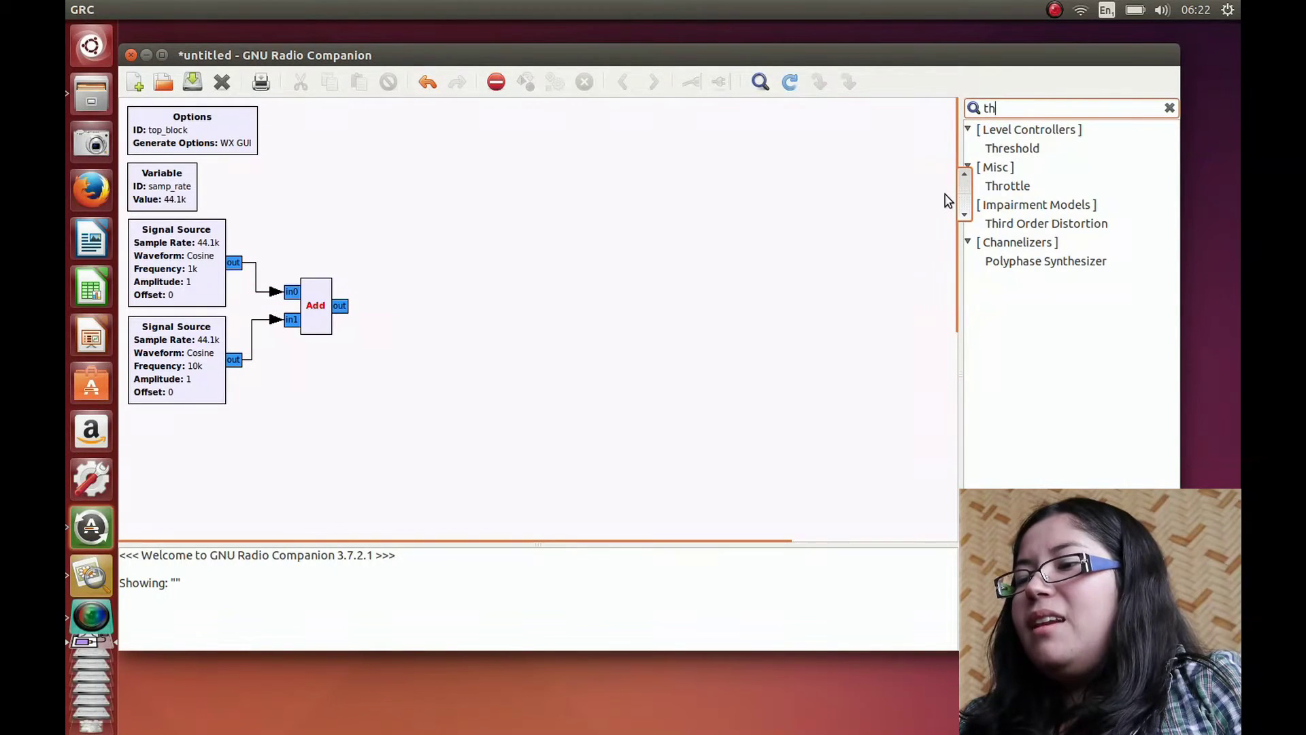
{"action": "left_click_drag", "start_coordinate": [1026, 189], "coordinate": [434, 306]}
{"action": "left_click", "coordinate": [345, 306]}
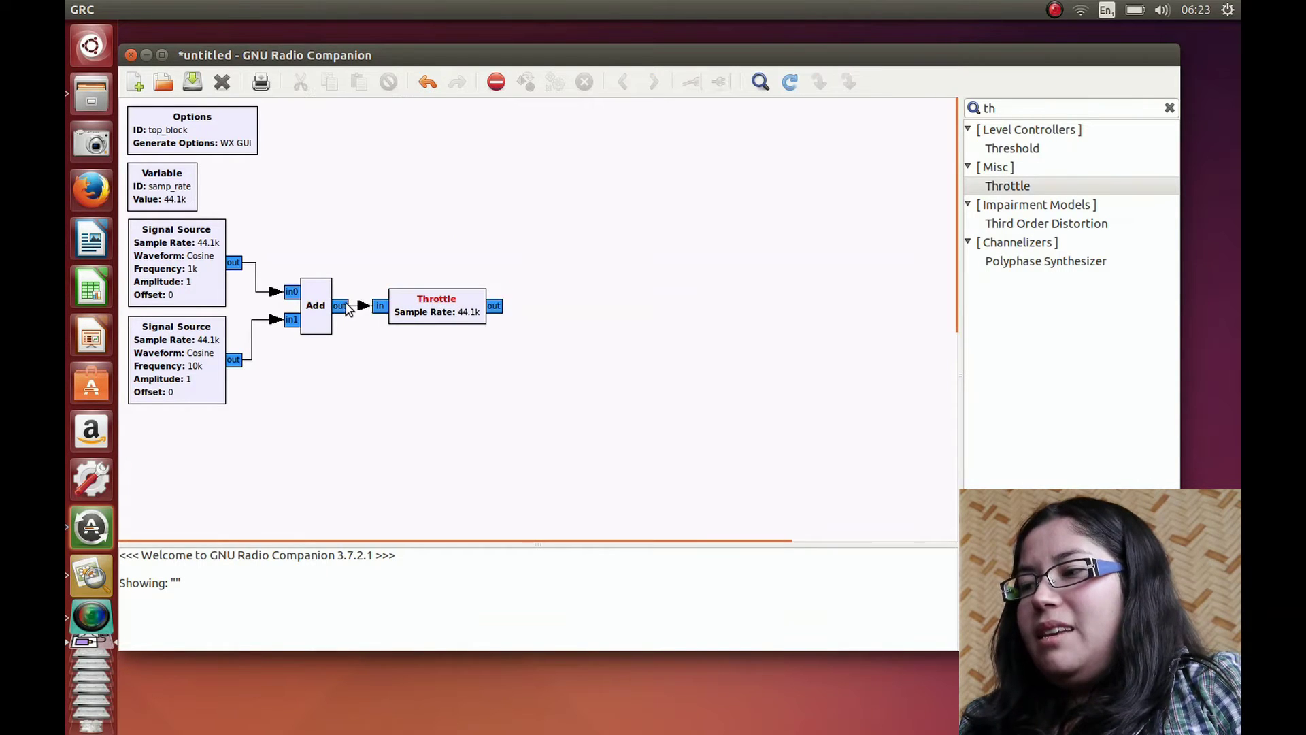
Step: Add a WX GUI Scope Sink below the Throttle, connect it to the Throttle output and rotate it 180 degrees
{"action": "key", "text": "BackSpace"}
{"action": "key", "text": "BackSpace"}
{"action": "type", "text": "sco"}
{"action": "left_click_drag", "start_coordinate": [1052, 173], "coordinate": [439, 431]}
{"action": "left_click", "coordinate": [494, 306]}
{"action": "left_click", "coordinate": [548, 406]}
{"action": "key", "text": "Left"}
{"action": "key", "text": "Left"}
Step: Add a WX GUI FFT Sink next to the Scope Sink and connect it to the Throttle output
{"action": "left_click", "coordinate": [1028, 109]}
{"action": "key", "text": "BackSpace"}
{"action": "key", "text": "BackSpace"}
{"action": "key", "text": "BackSpace"}
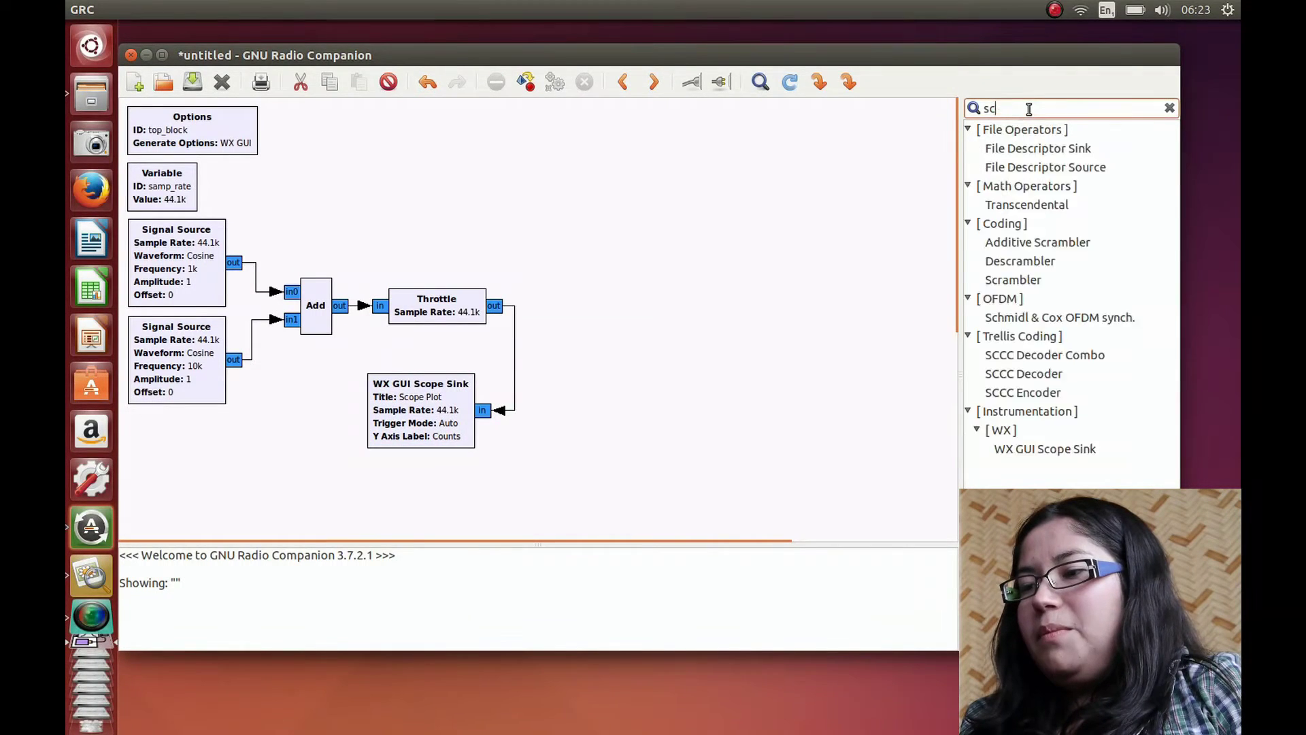
{"action": "type", "text": "ff"}
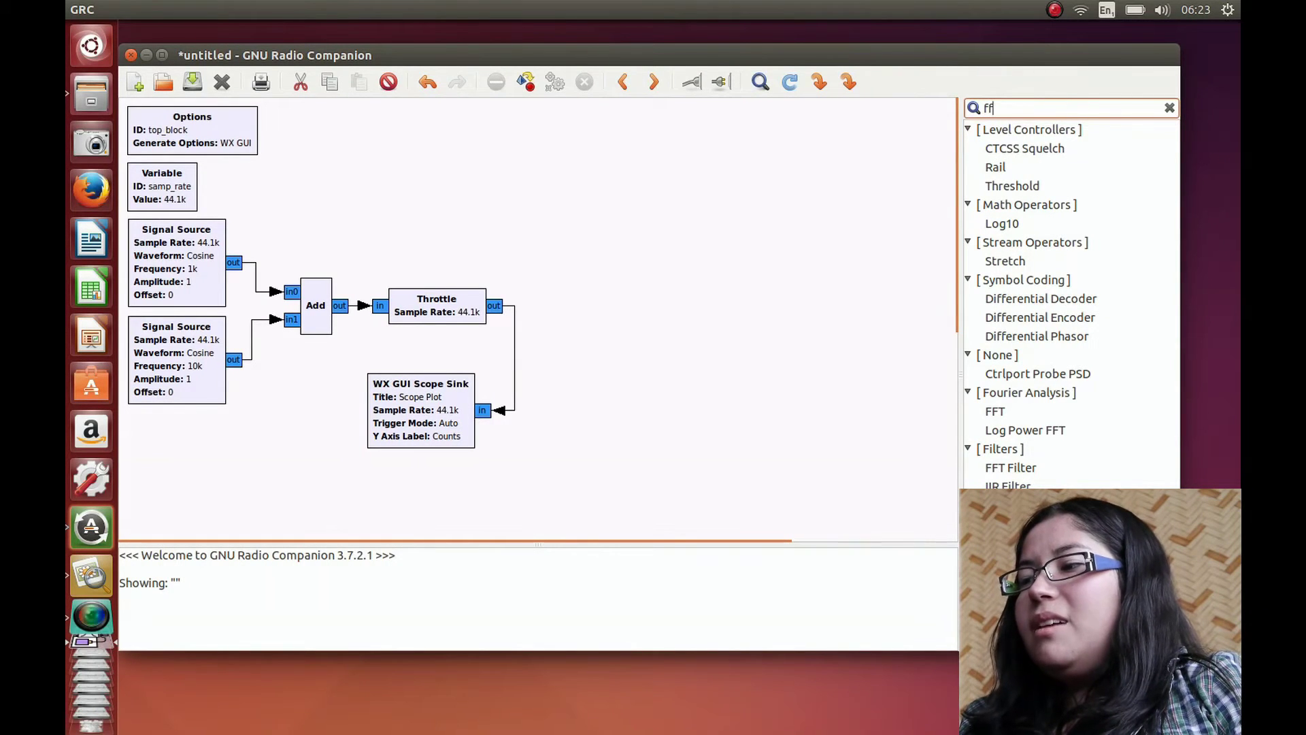
{"action": "type", "text": "t"}
{"action": "left_click_drag", "start_coordinate": [1045, 298], "coordinate": [743, 390]}
{"action": "left_click_drag", "start_coordinate": [820, 478], "coordinate": [702, 442]}
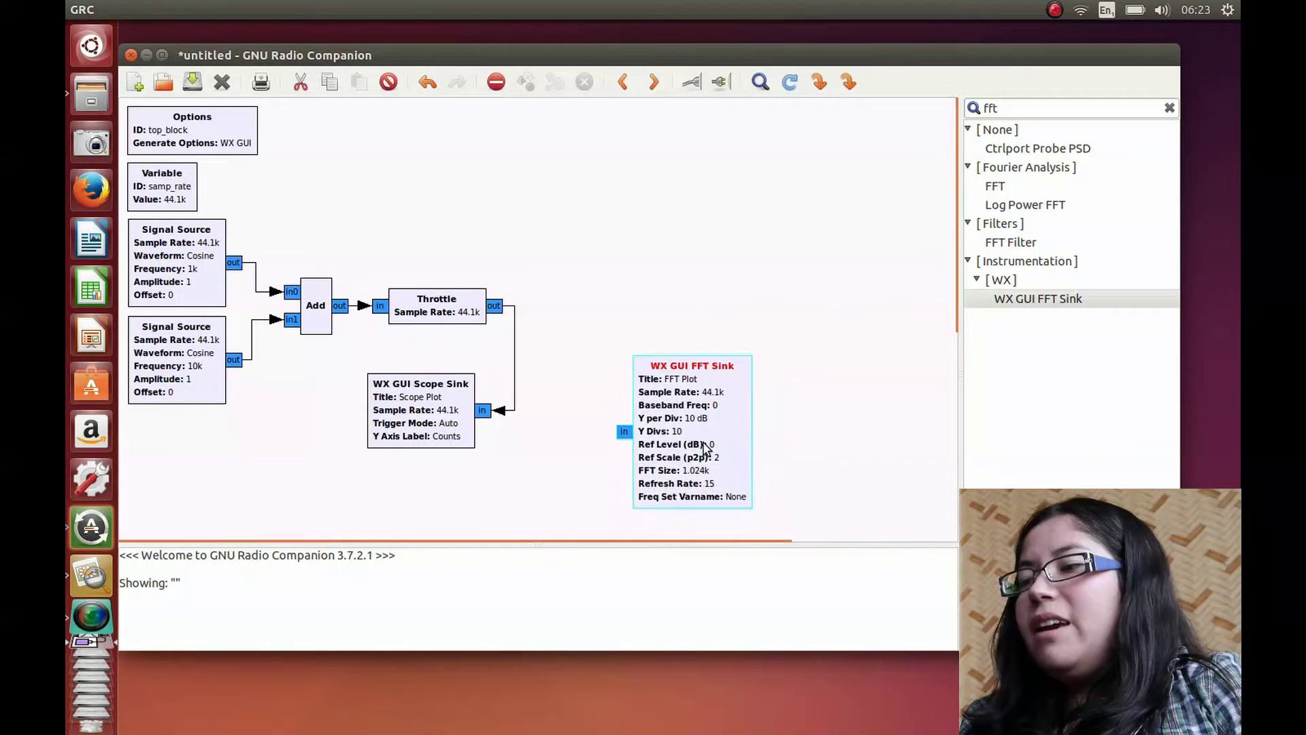
{"action": "left_click", "coordinate": [497, 308]}
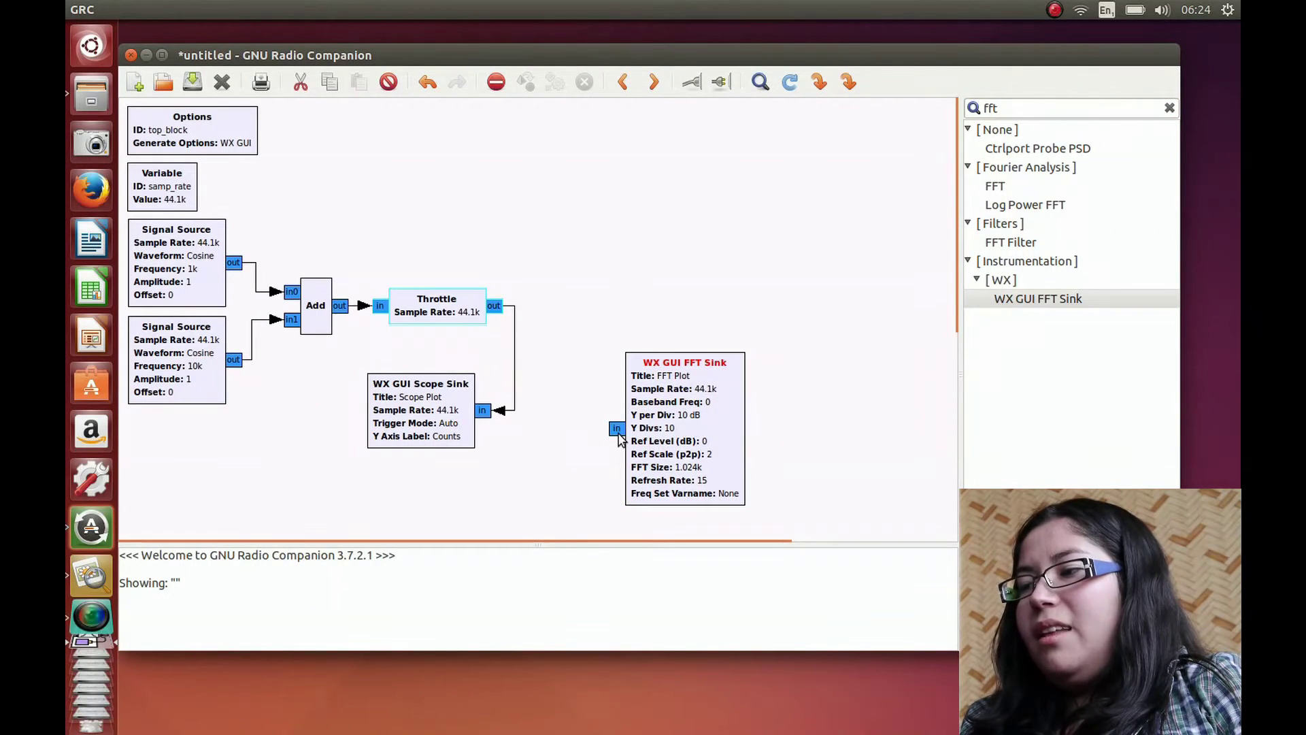
{"action": "left_click", "coordinate": [617, 429]}
{"action": "left_click_drag", "start_coordinate": [675, 456], "coordinate": [601, 464]}
Step: Add a High Pass Filter block above the FFT Sink and connect the Throttle output to its input
{"action": "key", "text": "ctrl+f"}
{"action": "type", "text": "hig"}
{"action": "left_click_drag", "start_coordinate": [1012, 152], "coordinate": [625, 216]}
{"action": "left_click_drag", "start_coordinate": [679, 308], "coordinate": [624, 193]}
{"action": "left_click", "coordinate": [494, 307]}
{"action": "left_click", "coordinate": [577, 167]}
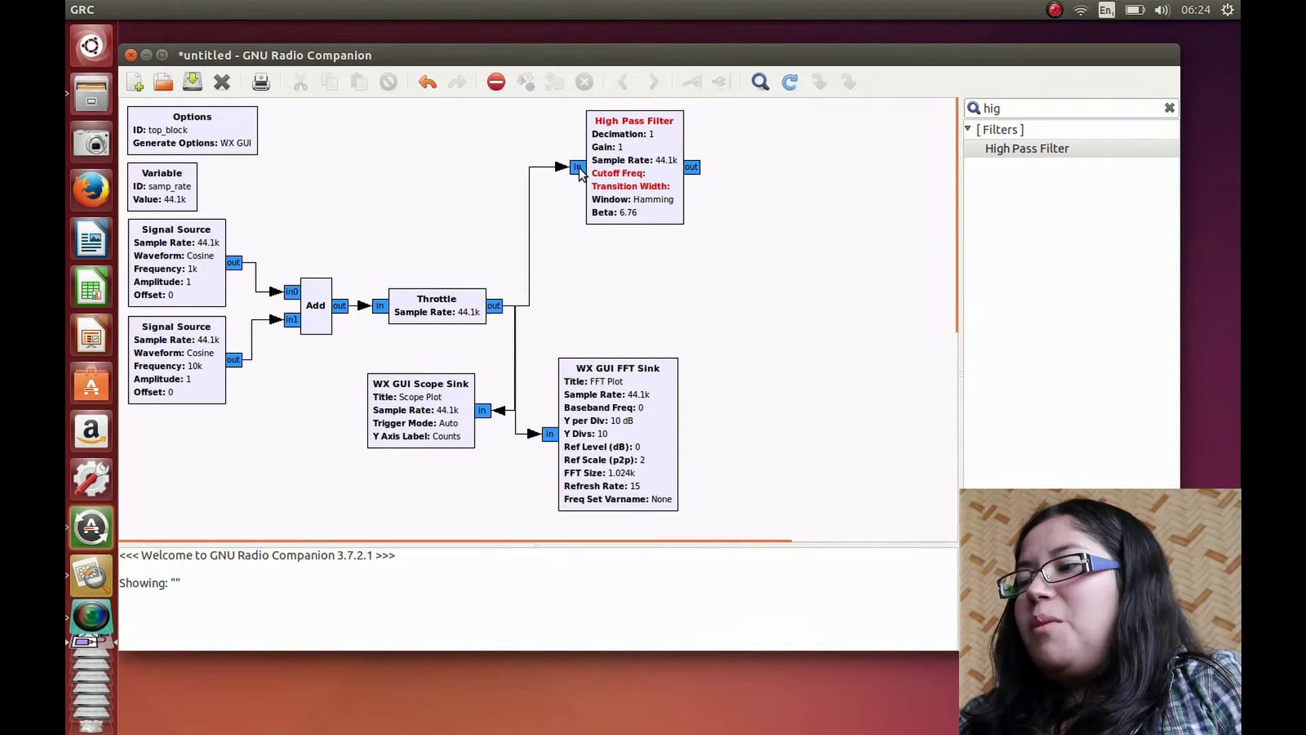
Step: Add a WX GUI Slider block and place it between the High Pass Filter and the FFT Sink
{"action": "left_click", "coordinate": [1047, 106]}
{"action": "key", "text": "BackSpace"}
{"action": "key", "text": "BackSpace"}
{"action": "key", "text": "BackSpace"}
{"action": "type", "text": "sli"}
{"action": "left_click_drag", "start_coordinate": [1033, 243], "coordinate": [407, 154]}
{"action": "left_click_drag", "start_coordinate": [429, 213], "coordinate": [607, 310]}
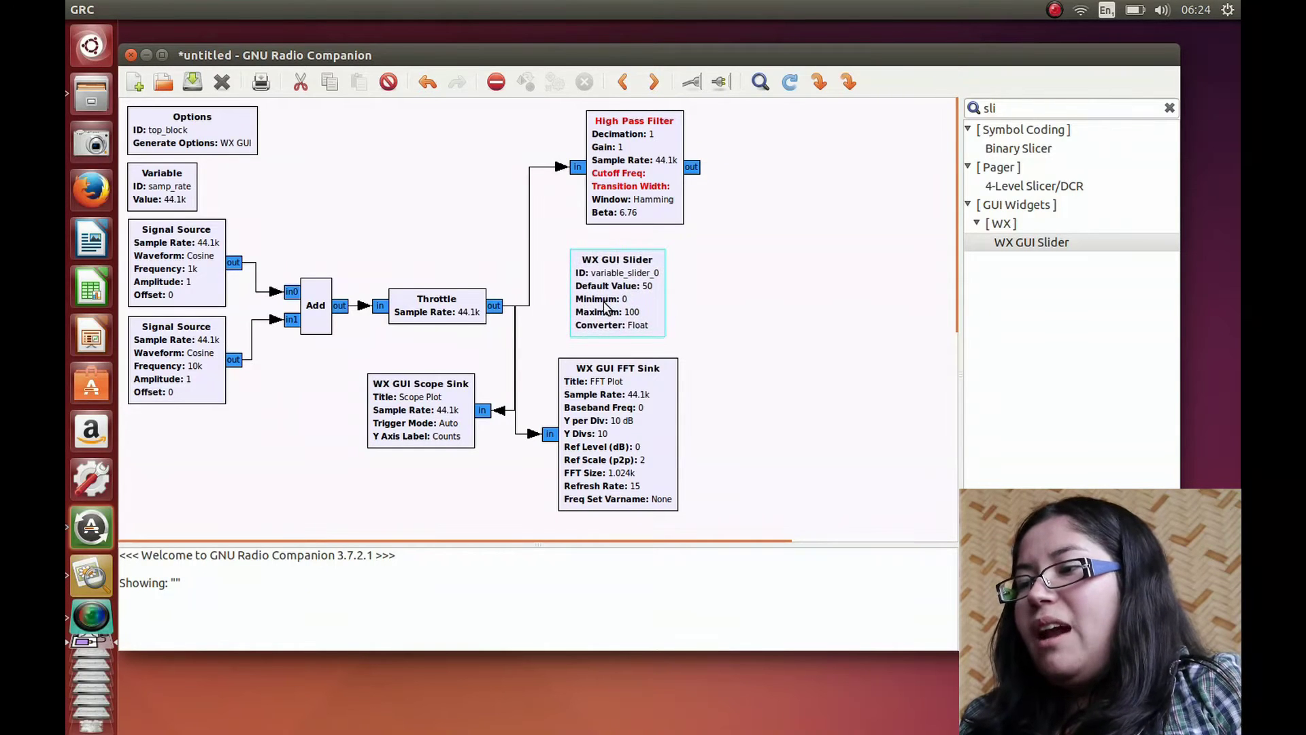
Step: Set the WX GUI Slider's default value to 5000, its minimum to 20 and its maximum to 20000
{"action": "double_click", "coordinate": [640, 310]}
{"action": "left_click", "coordinate": [591, 286]}
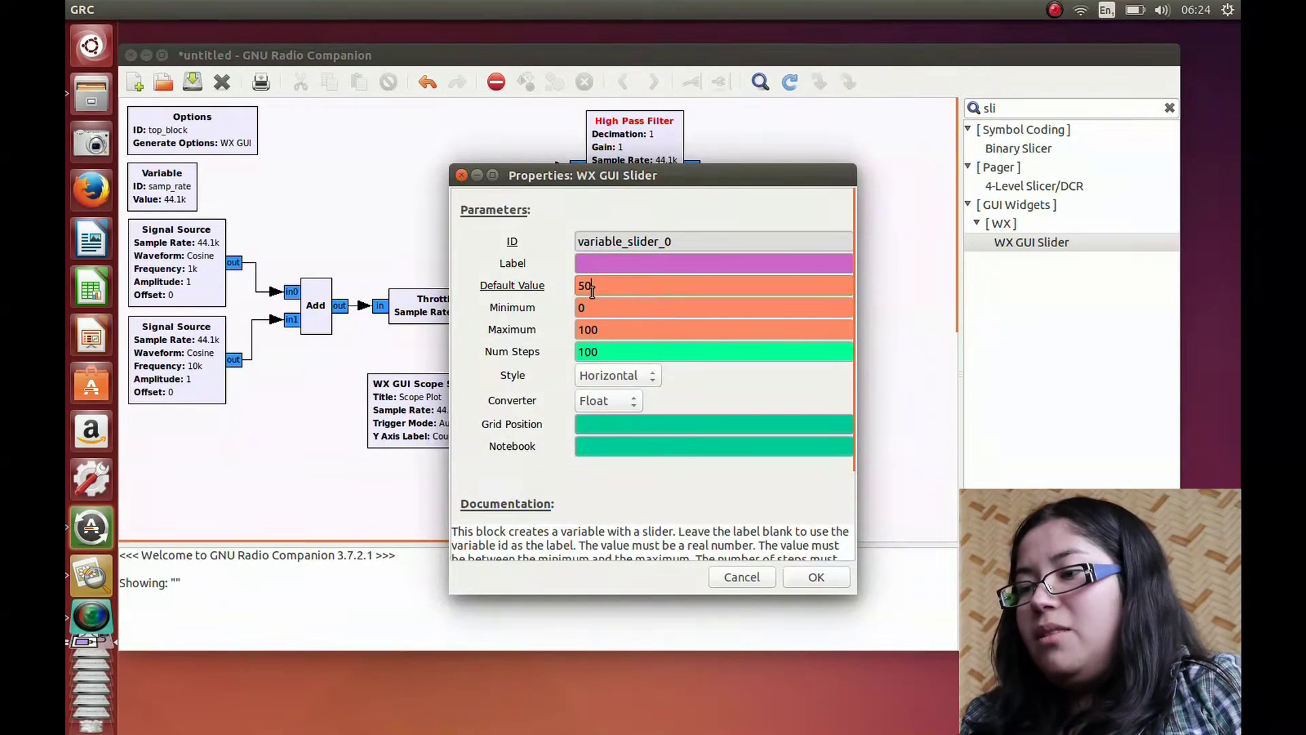
{"action": "type", "text": "00"}
{"action": "key", "text": "Tab"}
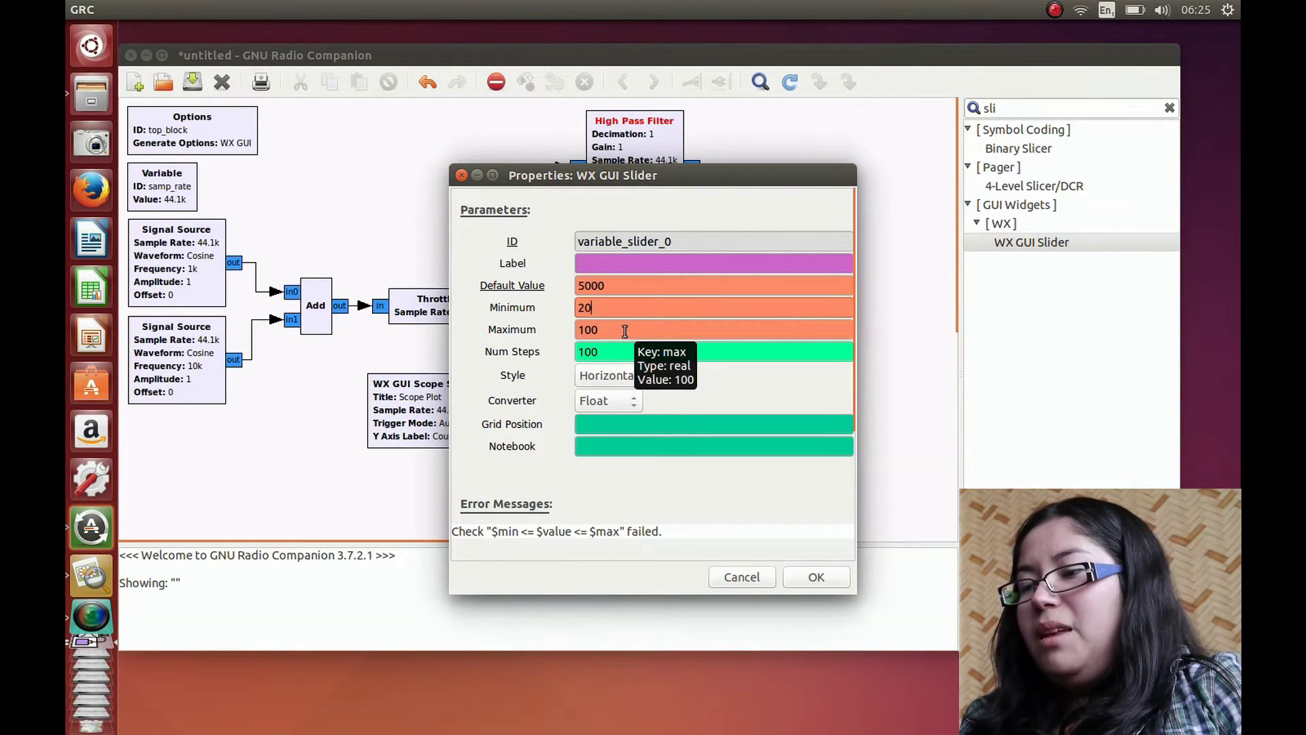
{"action": "key", "text": "Tab"}
{"action": "type", "text": "20000"}
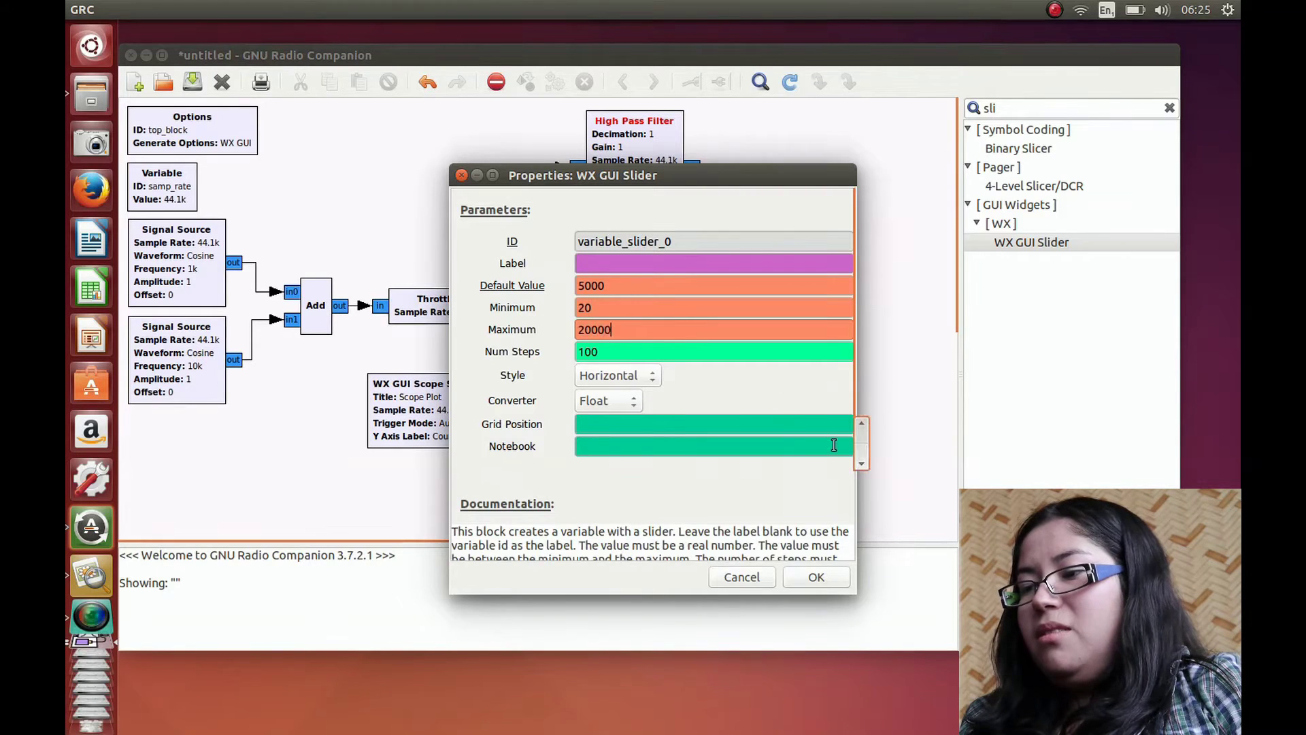
{"action": "left_click", "coordinate": [816, 575]}
Step: Change the WX GUI Slider's ID to fcorte
{"action": "double_click", "coordinate": [623, 318]}
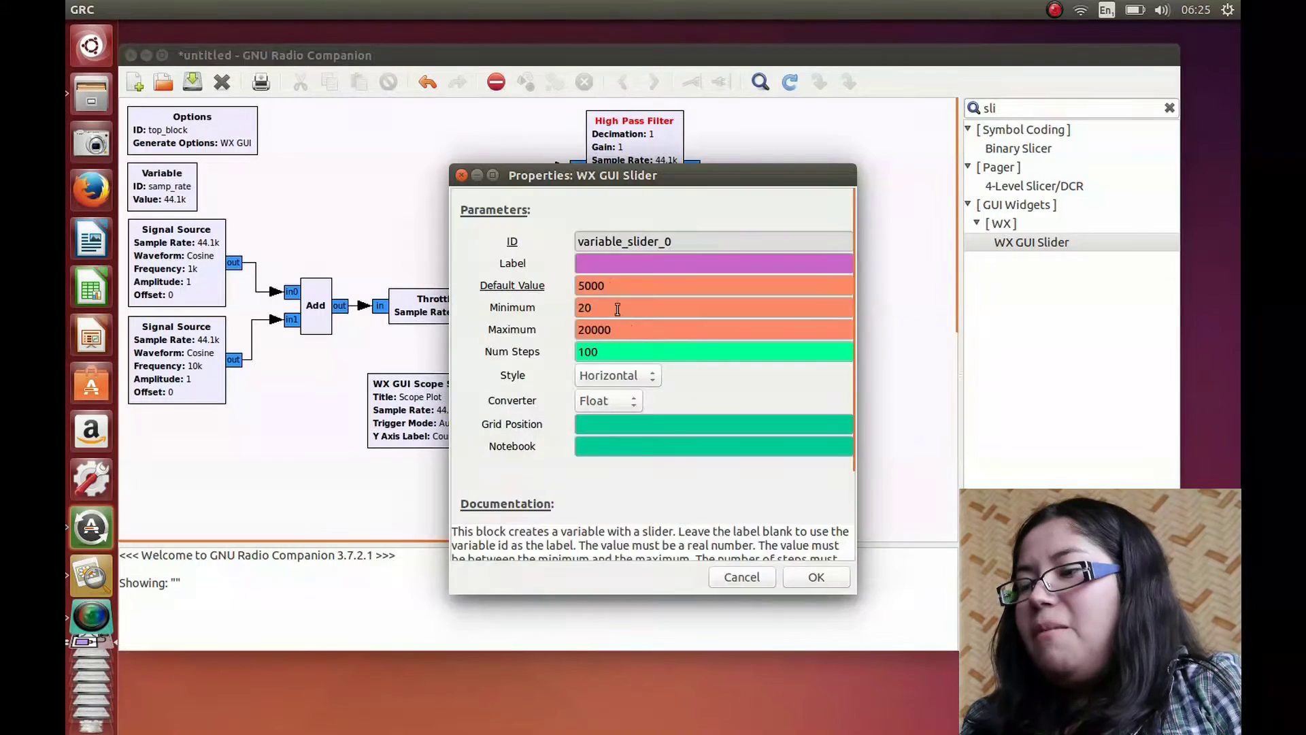
{"action": "type", "text": "sld"}
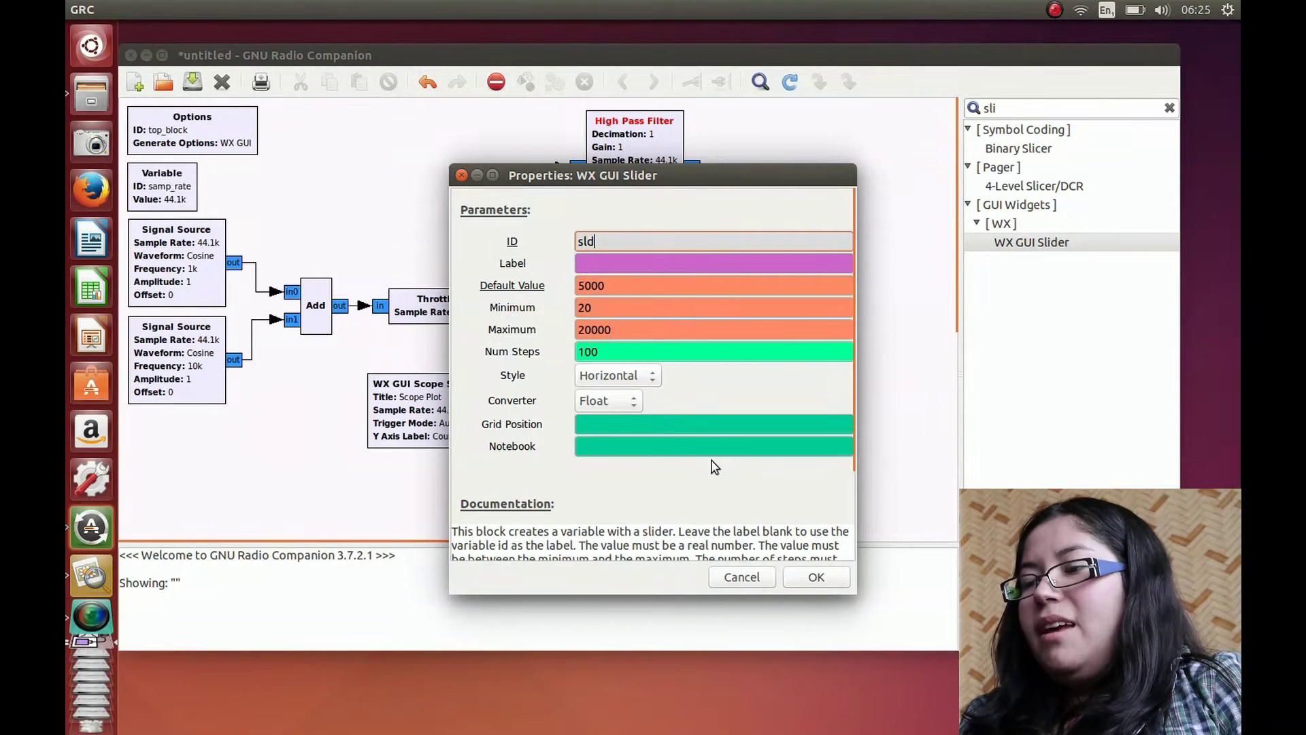
{"action": "key", "text": "BackSpace"}
{"action": "key", "text": "BackSpace"}
{"action": "key", "text": "BackSpace"}
{"action": "type", "text": "fcorte"}
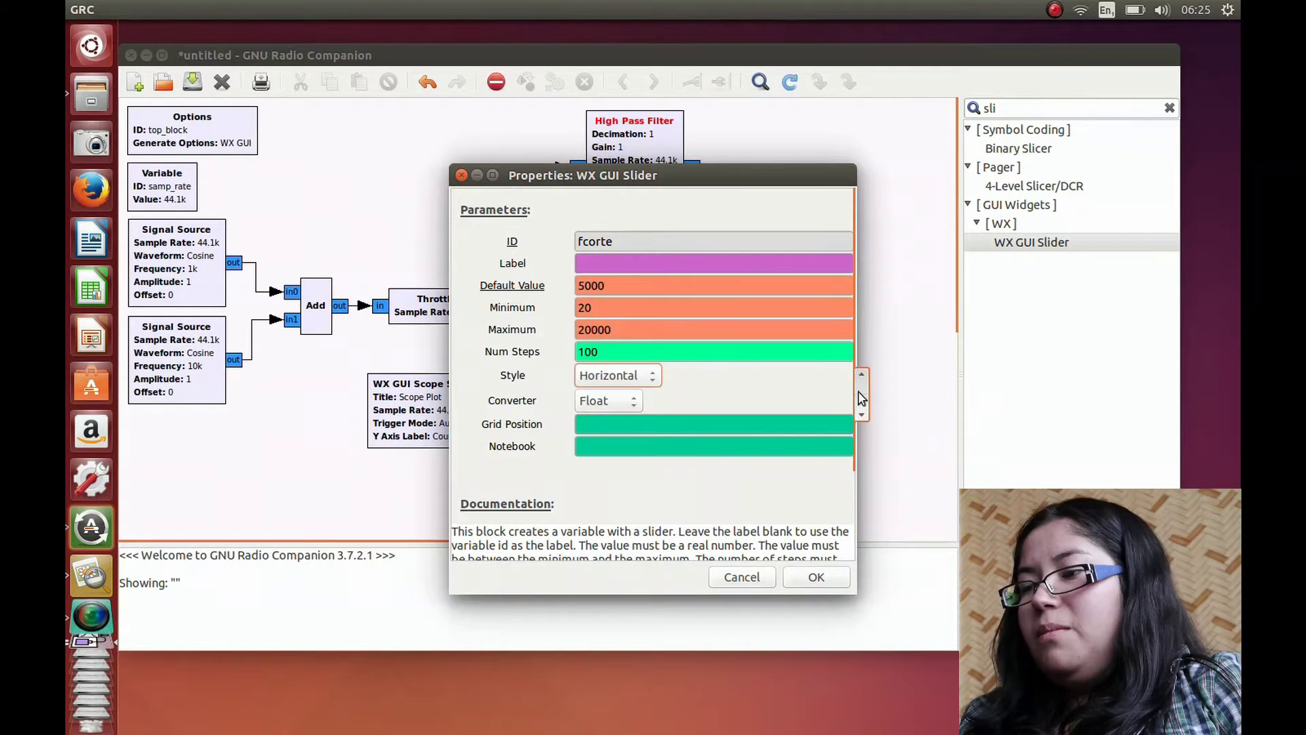
{"action": "left_click_drag", "start_coordinate": [864, 391], "coordinate": [861, 515]}
{"action": "left_click", "coordinate": [809, 578]}
Step: Set the High Pass Filter's cutoff frequency to fcorte and its transition width to 10
{"action": "double_click", "coordinate": [622, 141]}
{"action": "left_click_drag", "start_coordinate": [645, 175], "coordinate": [869, 130]}
{"action": "left_click", "coordinate": [818, 314]}
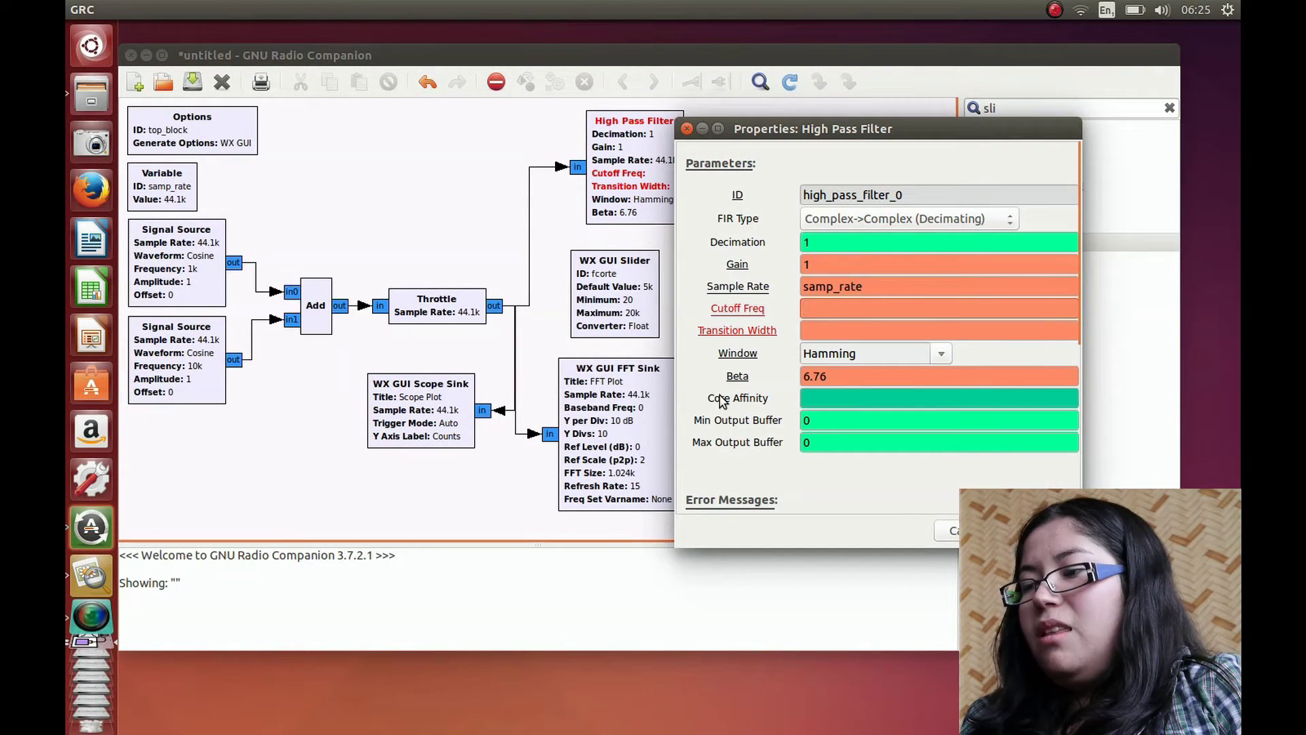
{"action": "type", "text": "fcorte"}
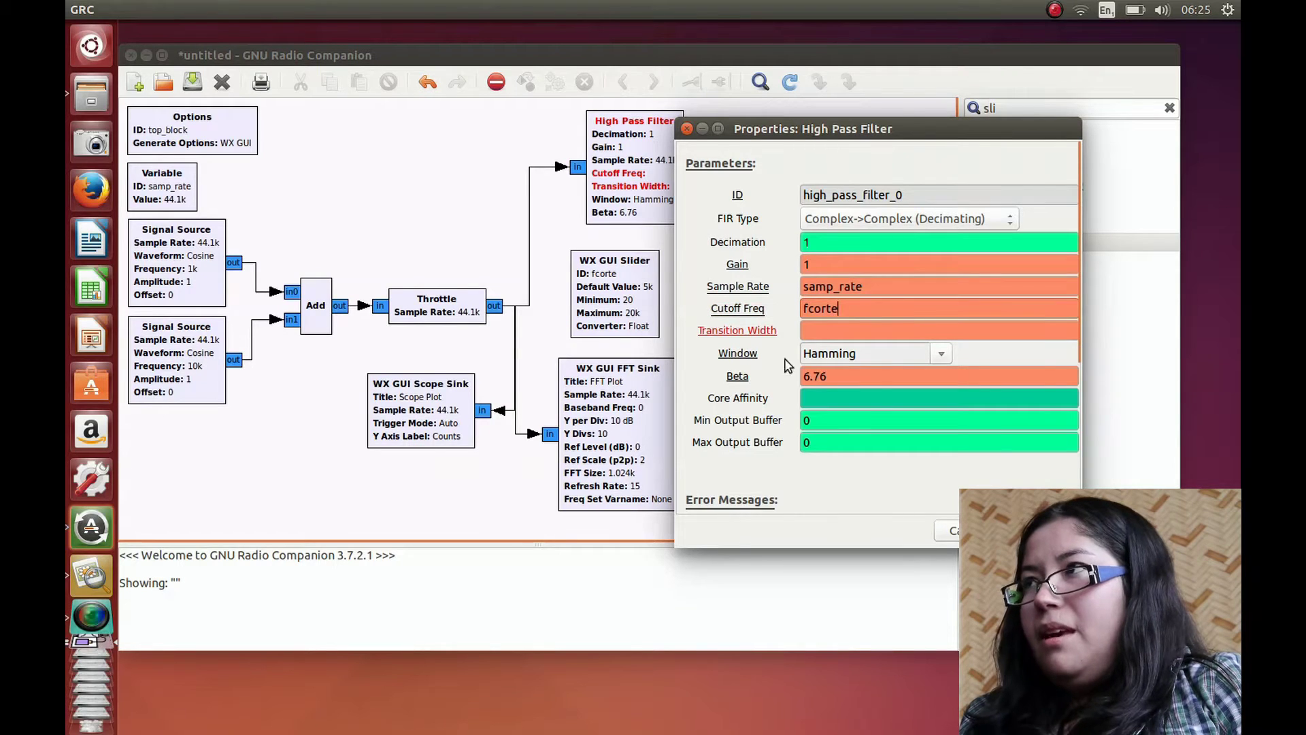
{"action": "left_click", "coordinate": [831, 330]}
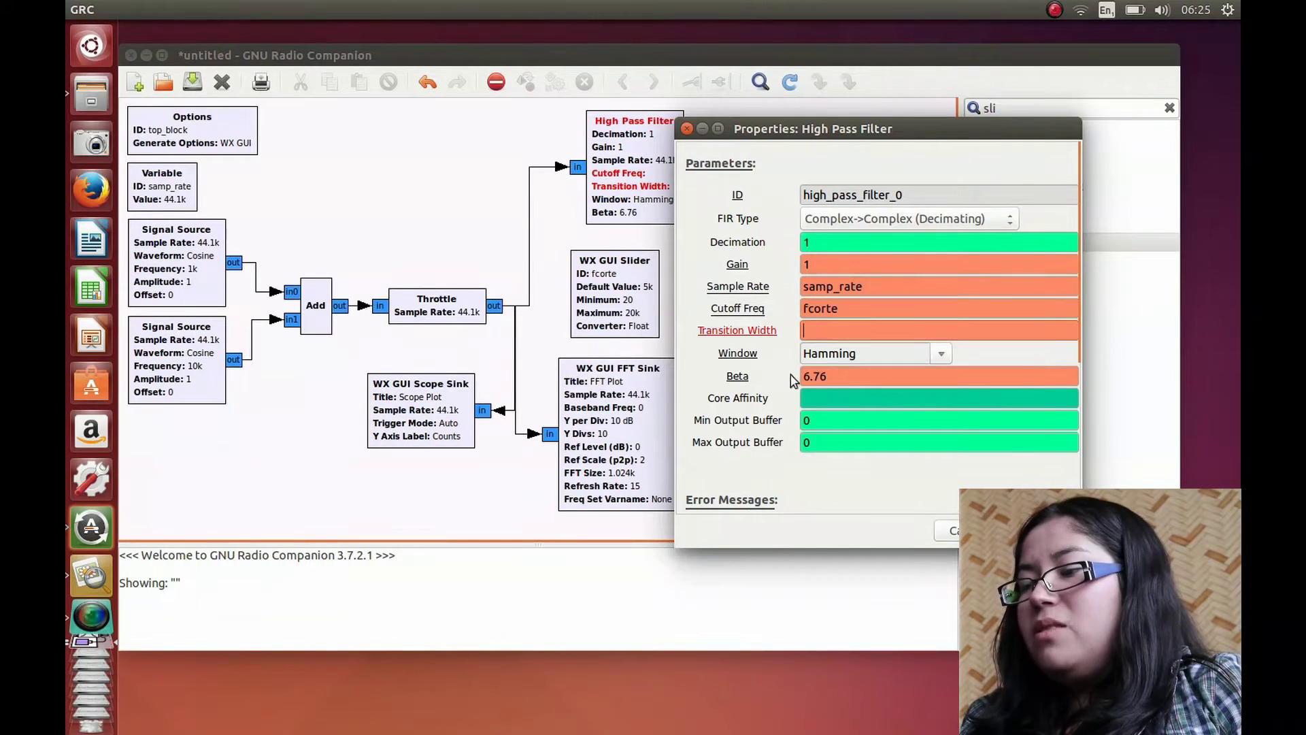
{"action": "type", "text": "10"}
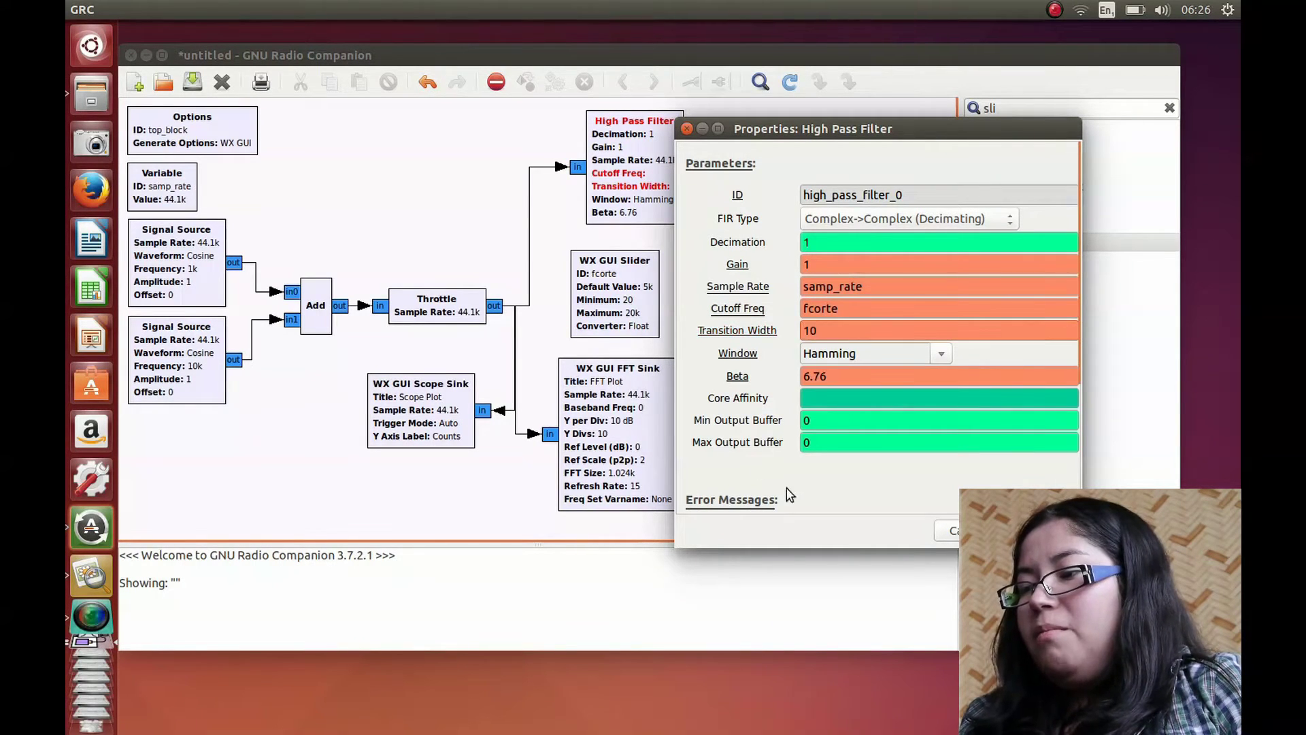
{"action": "key", "text": "Return"}
Step: Add a second WX GUI Scope Sink beside the High Pass Filter and connect it to the filter's output
{"action": "left_click", "coordinate": [1035, 107]}
{"action": "key", "text": "BackSpace"}
{"action": "key", "text": "BackSpace"}
{"action": "type", "text": "cop"}
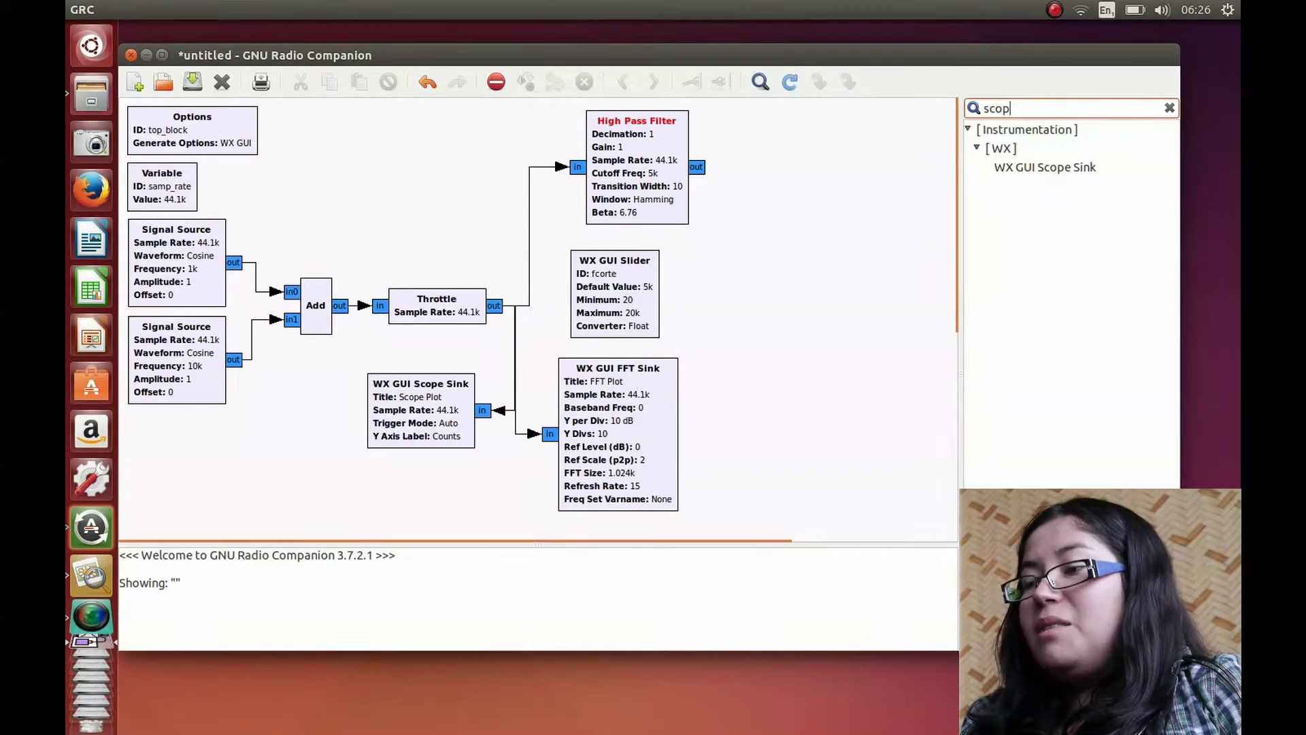
{"action": "left_click_drag", "start_coordinate": [1041, 167], "coordinate": [840, 190]}
{"action": "left_click", "coordinate": [697, 167]}
{"action": "left_click", "coordinate": [782, 167]}
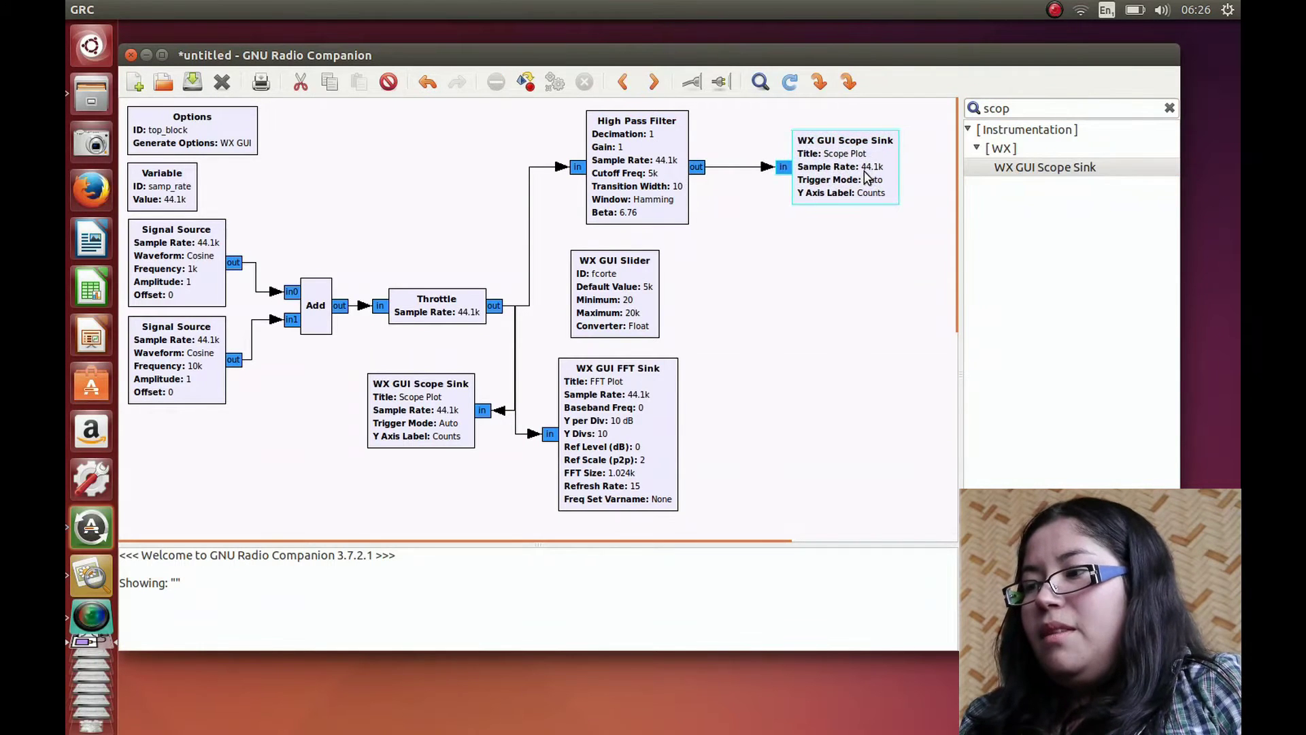
Step: Add a second WX GUI FFT Sink below the new Scope Sink and connect it to the High Pass Filter's output
{"action": "left_click", "coordinate": [1080, 283]}
{"action": "double_click", "coordinate": [1061, 108]}
{"action": "type", "text": "fft"}
{"action": "left_click_drag", "start_coordinate": [1026, 300], "coordinate": [782, 327]}
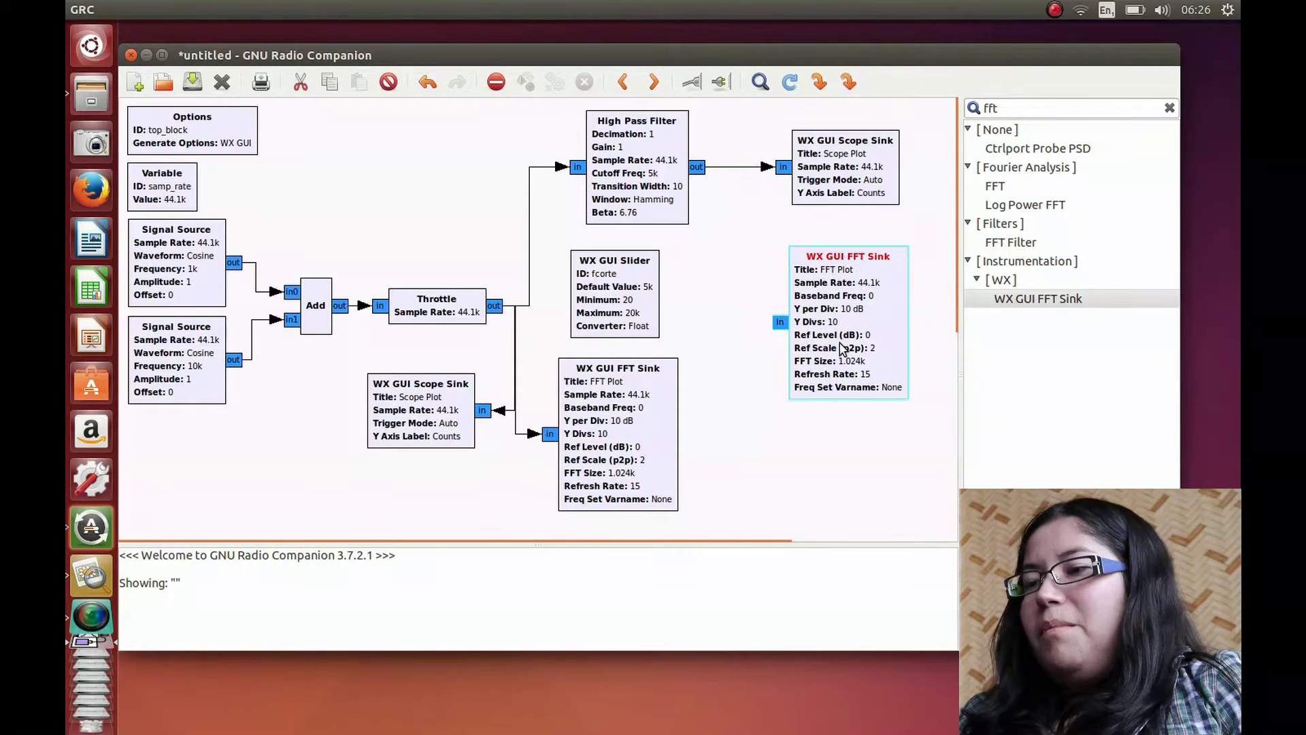
{"action": "left_click", "coordinate": [697, 167]}
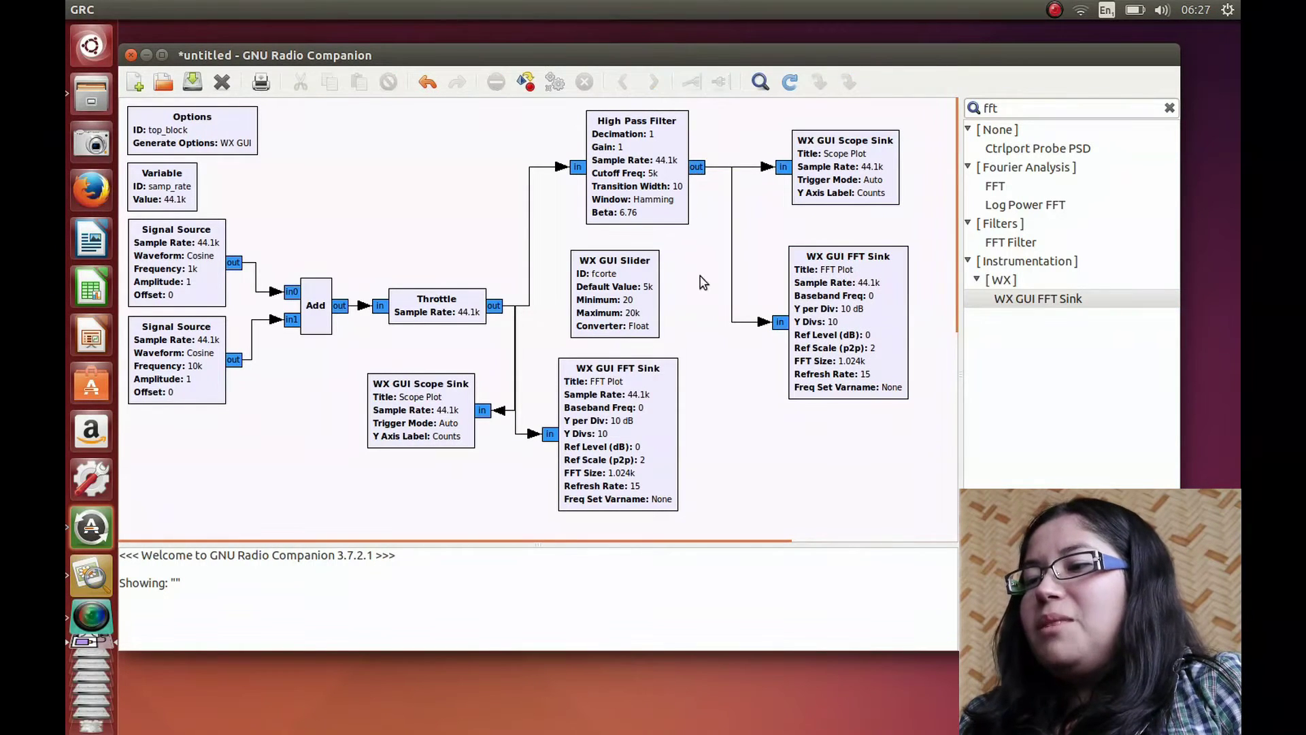
Step: Execute the flow graph, saving it as "pasa altos" in the filtros folder, view the plots and stop the execution
{"action": "left_click", "coordinate": [555, 81]}
{"action": "type", "text": "pasa altos"}
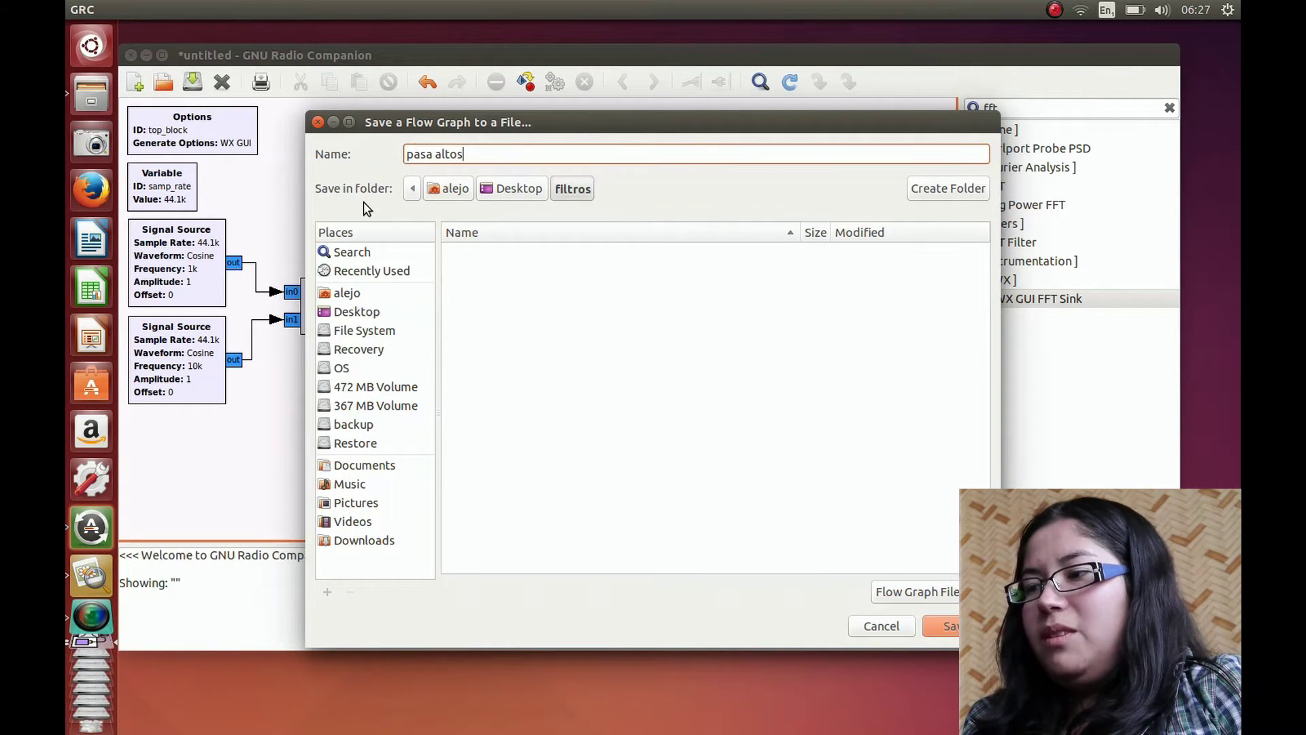
{"action": "left_click", "coordinate": [943, 621]}
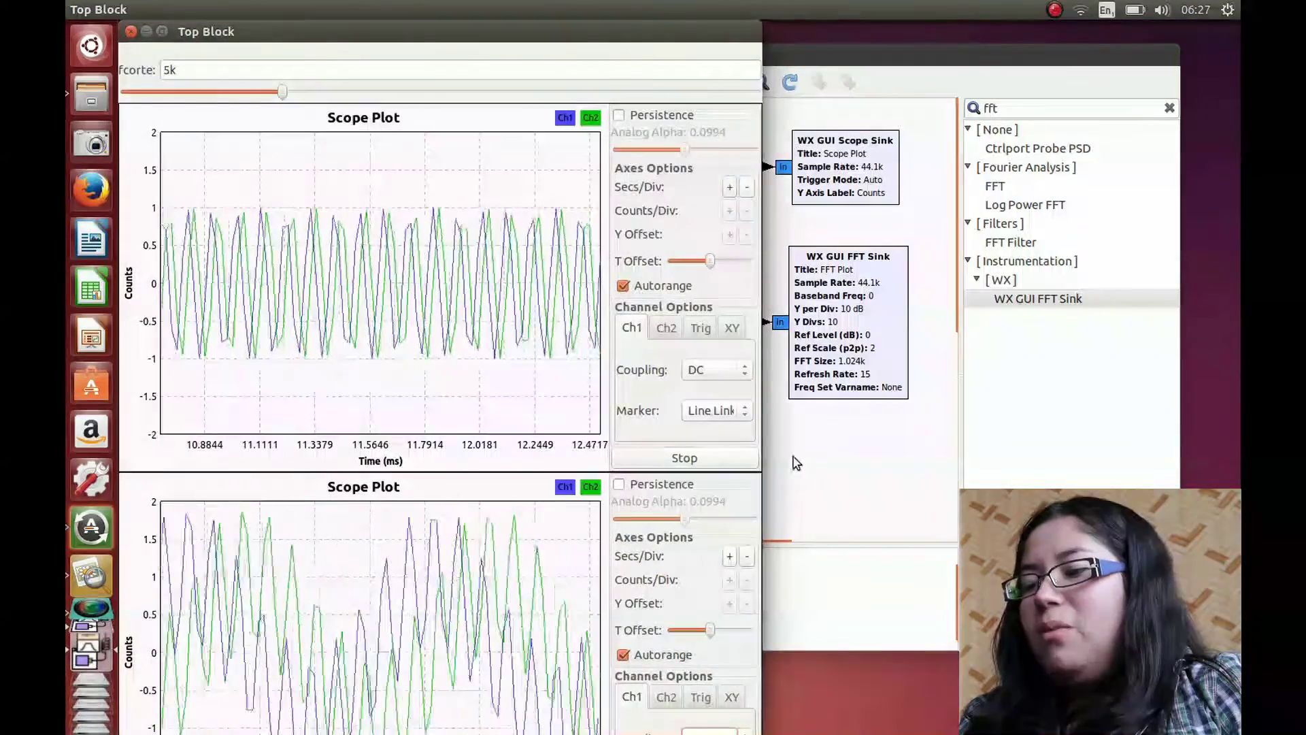
{"action": "left_click_drag", "start_coordinate": [596, 34], "coordinate": [756, 234]}
{"action": "left_click", "coordinate": [585, 82]}
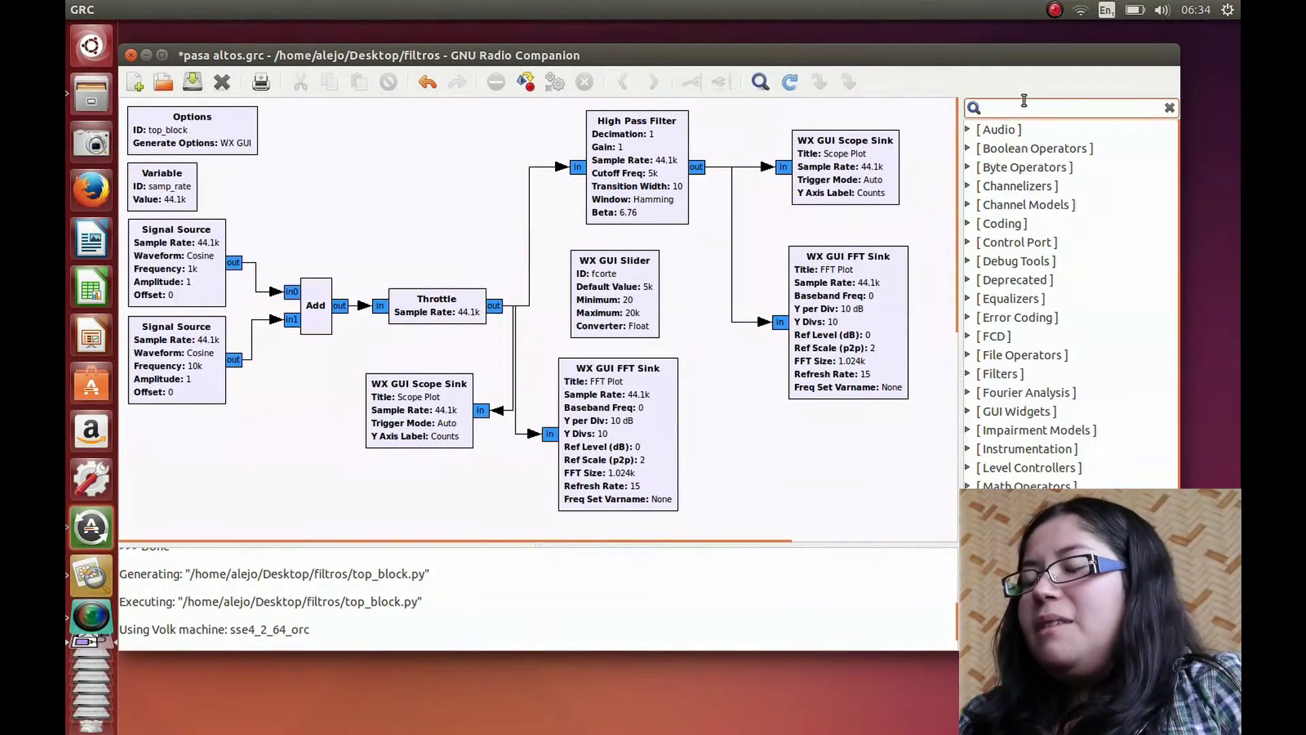
Step: Add a WX GUI Notebook block above the Throttle and set its ID to noteb
{"action": "type", "text": "note"}
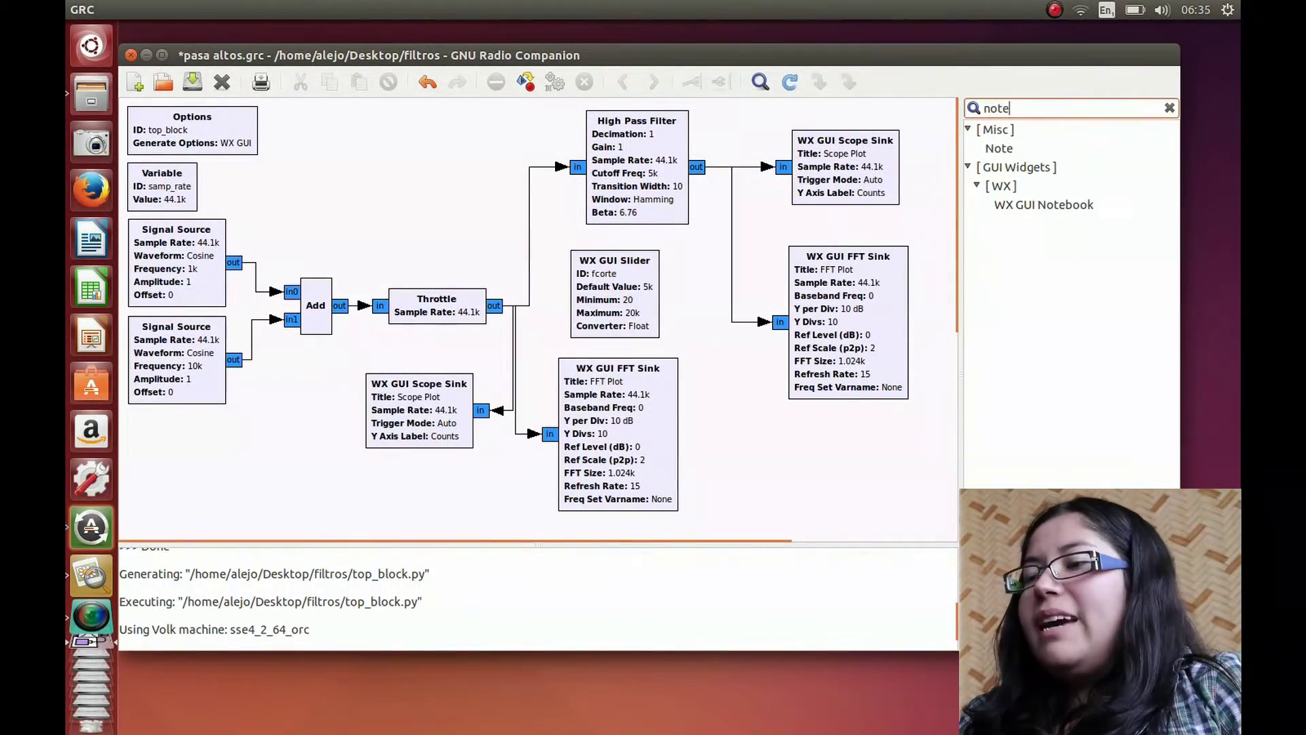
{"action": "left_click_drag", "start_coordinate": [1044, 204], "coordinate": [392, 174]}
{"action": "double_click", "coordinate": [393, 174]}
{"action": "left_click_drag", "start_coordinate": [646, 242], "coordinate": [610, 241]}
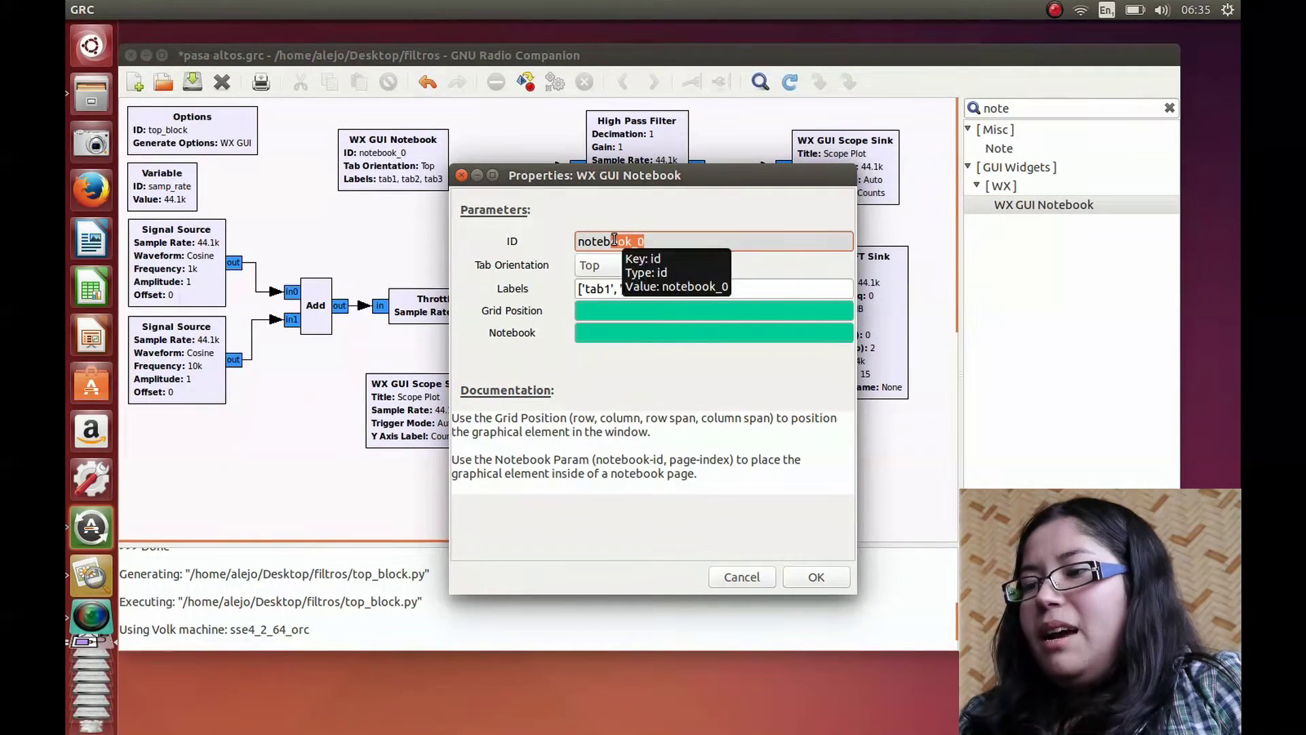
{"action": "key", "text": "BackSpace"}
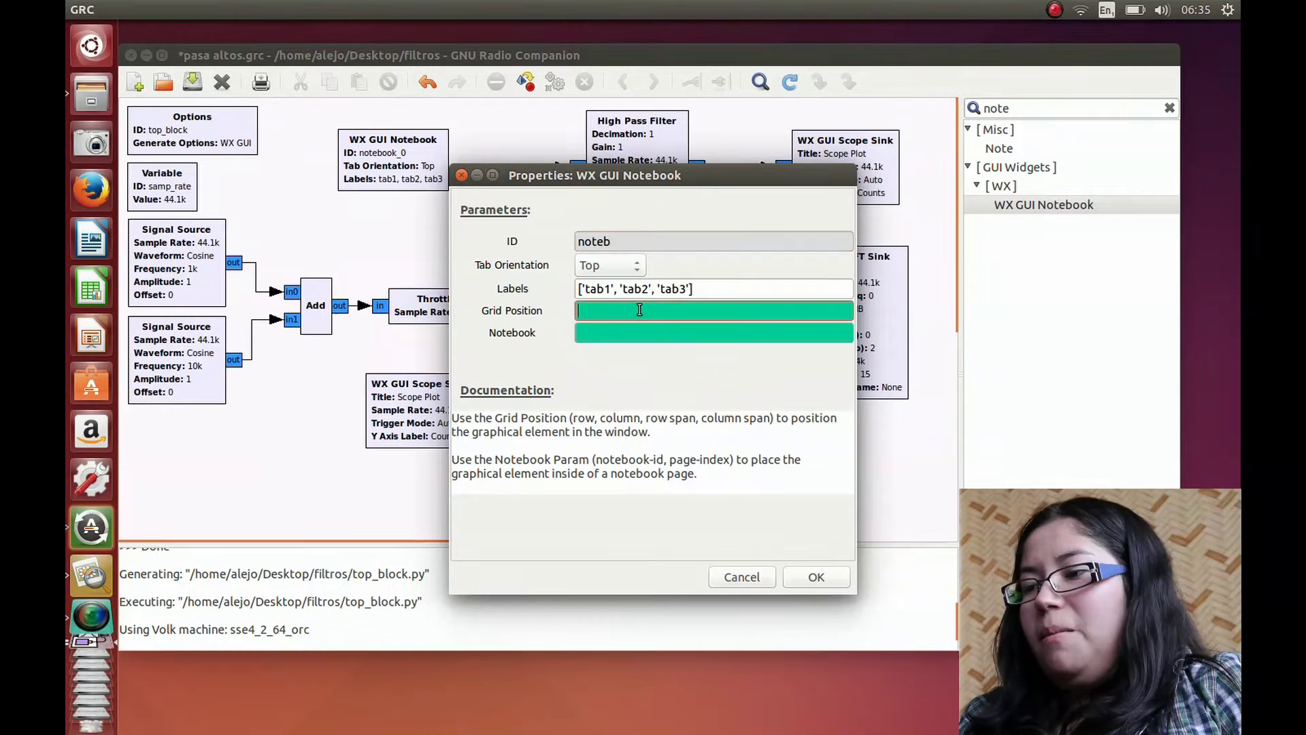
Step: Set the notebook's labels to ['original','fft','filtrada','fftfiltrada']
{"action": "triple_click", "coordinate": [724, 286]}
{"action": "key", "text": "BackSpace"}
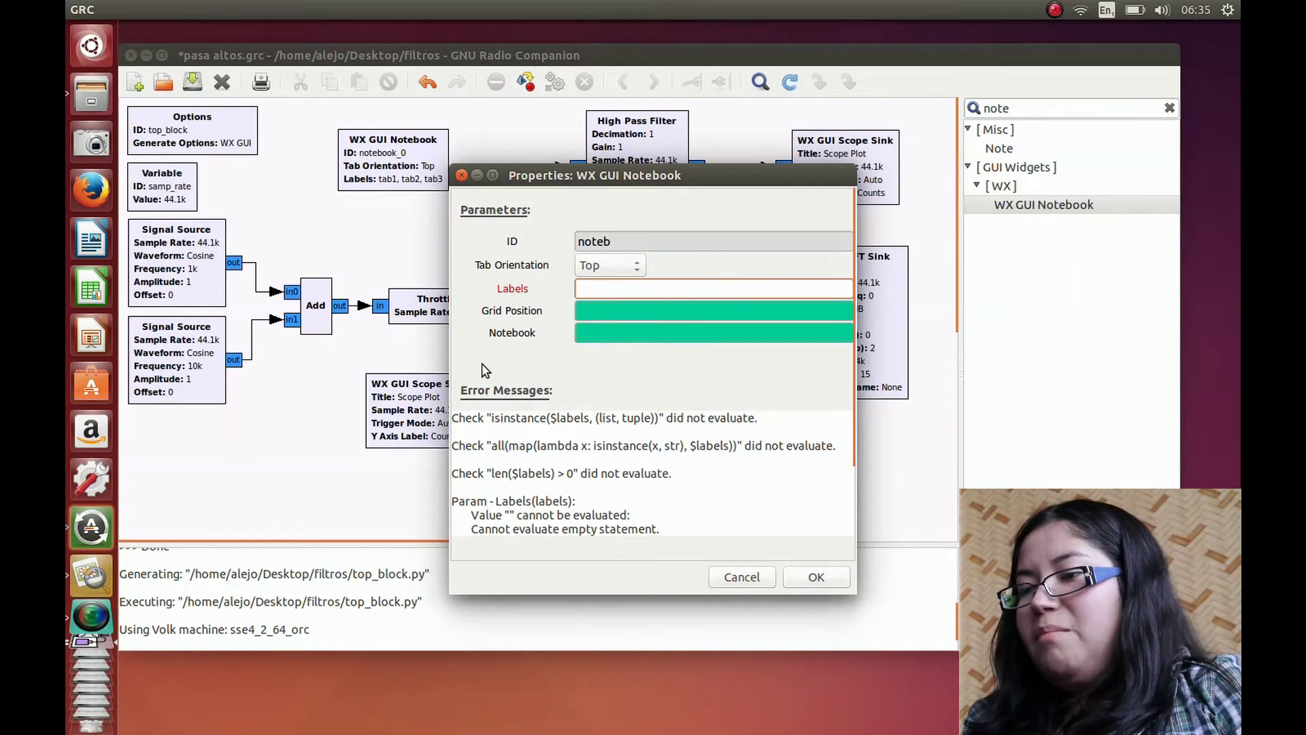
{"action": "type", "text": "['or"}
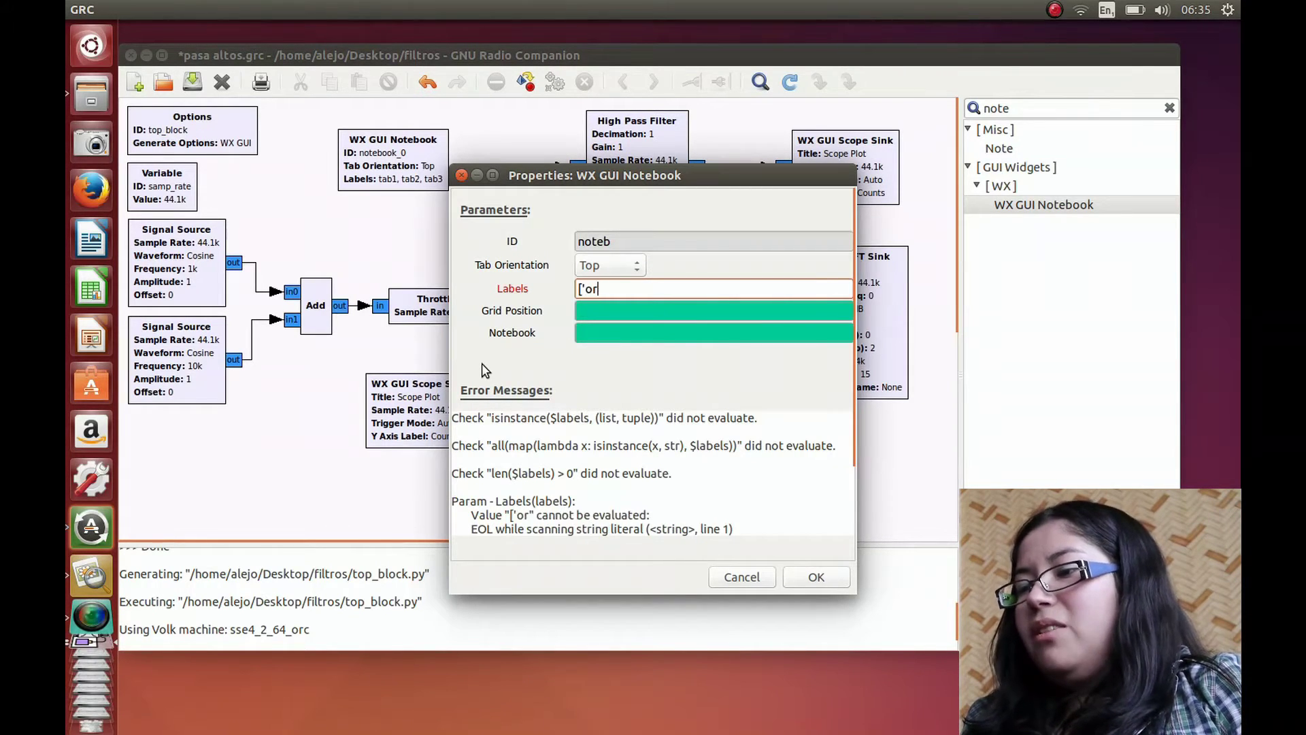
{"action": "type", "text": "iginal',"}
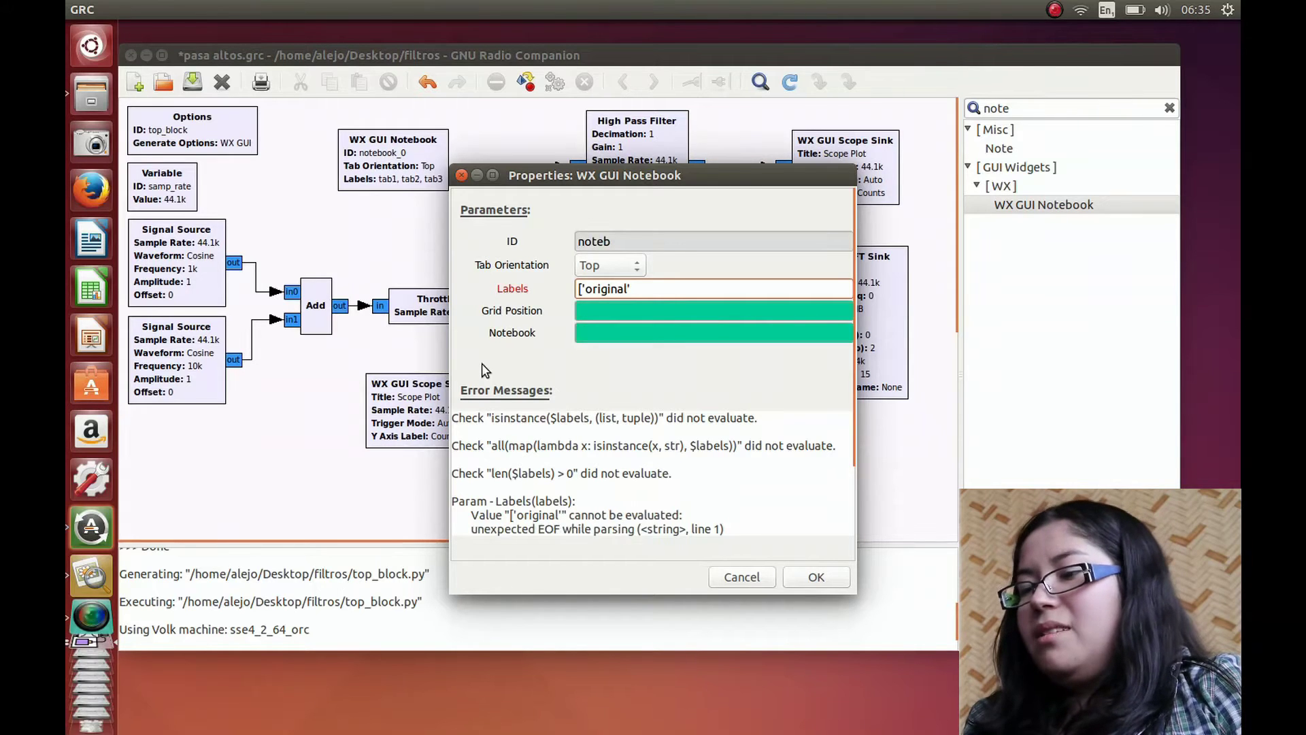
{"action": "type", "text": "'f"}
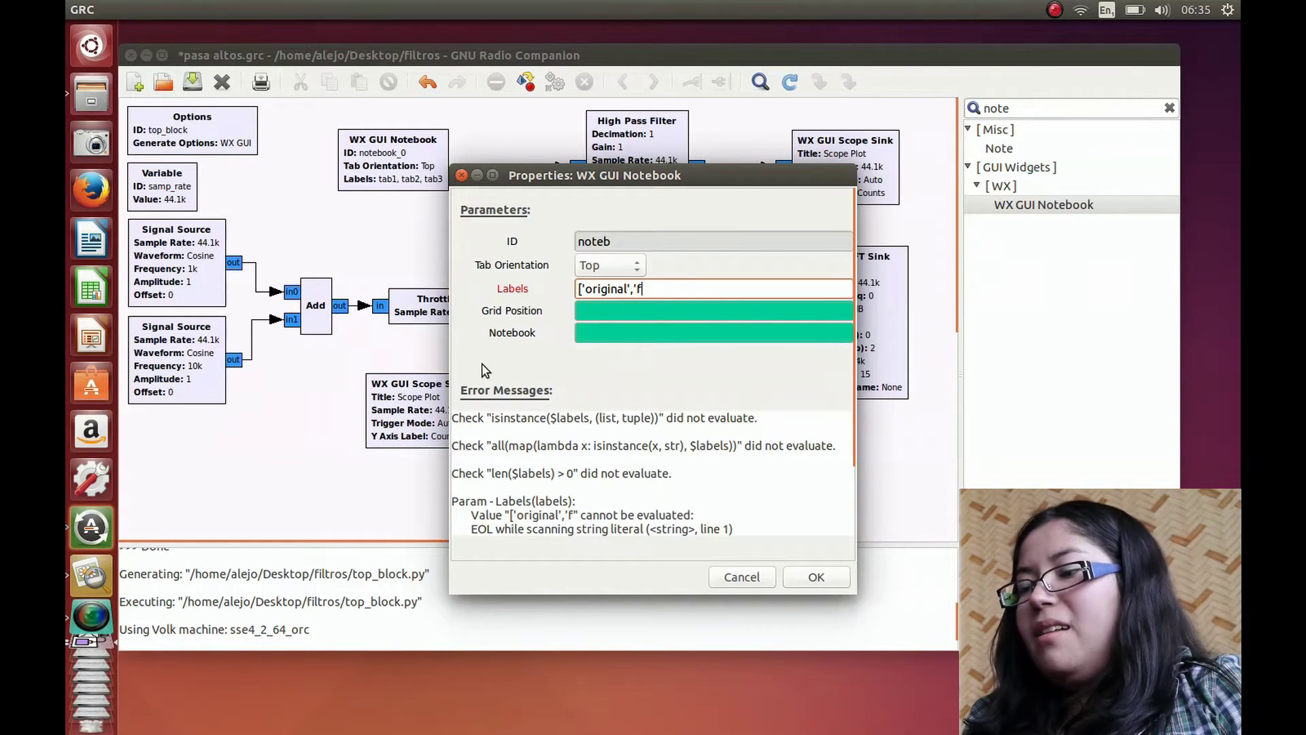
{"action": "type", "text": "ft','"}
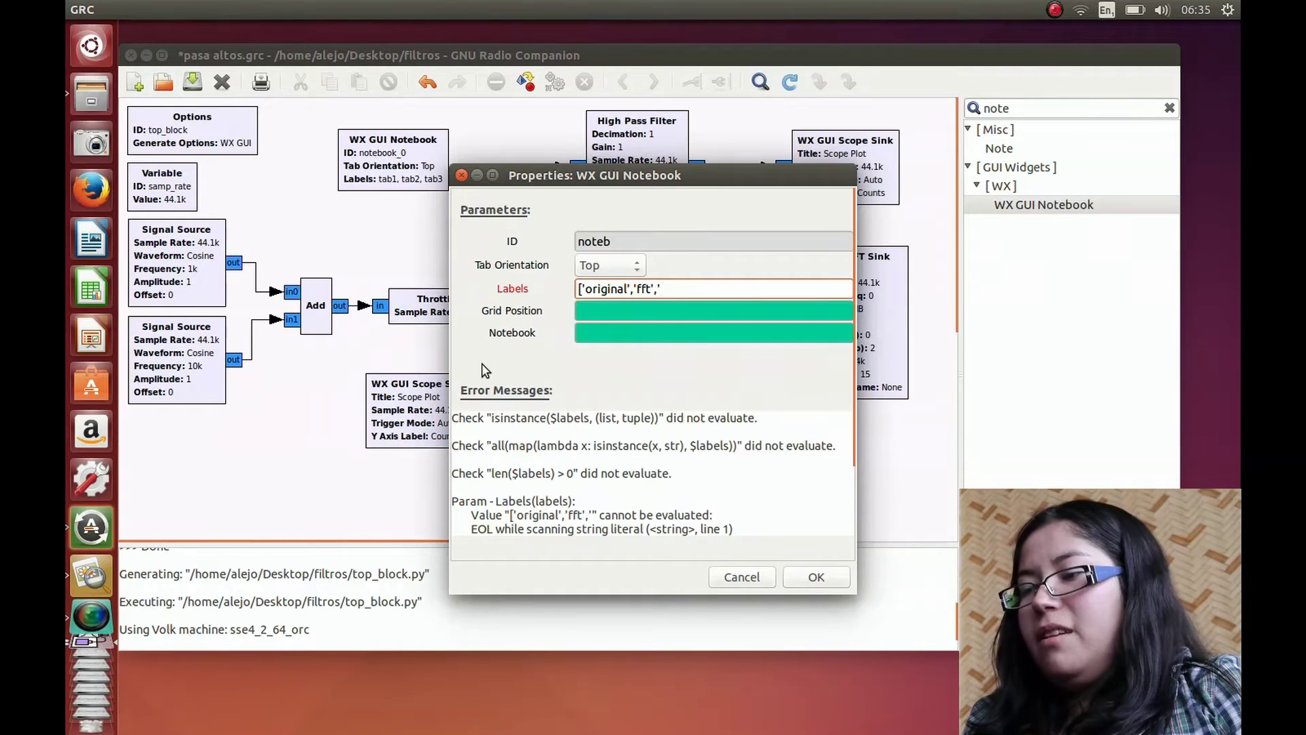
{"action": "type", "text": "filtrada'"}
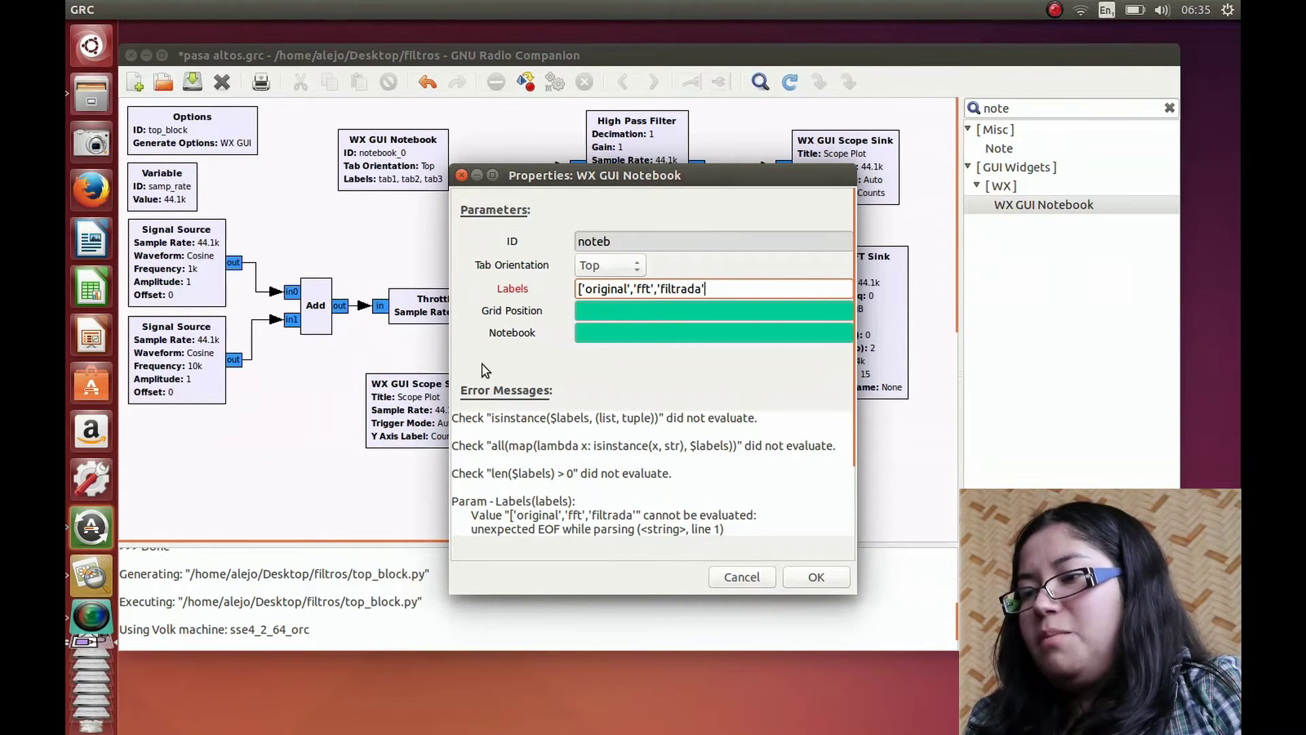
{"action": "type", "text": ",'fftfi"}
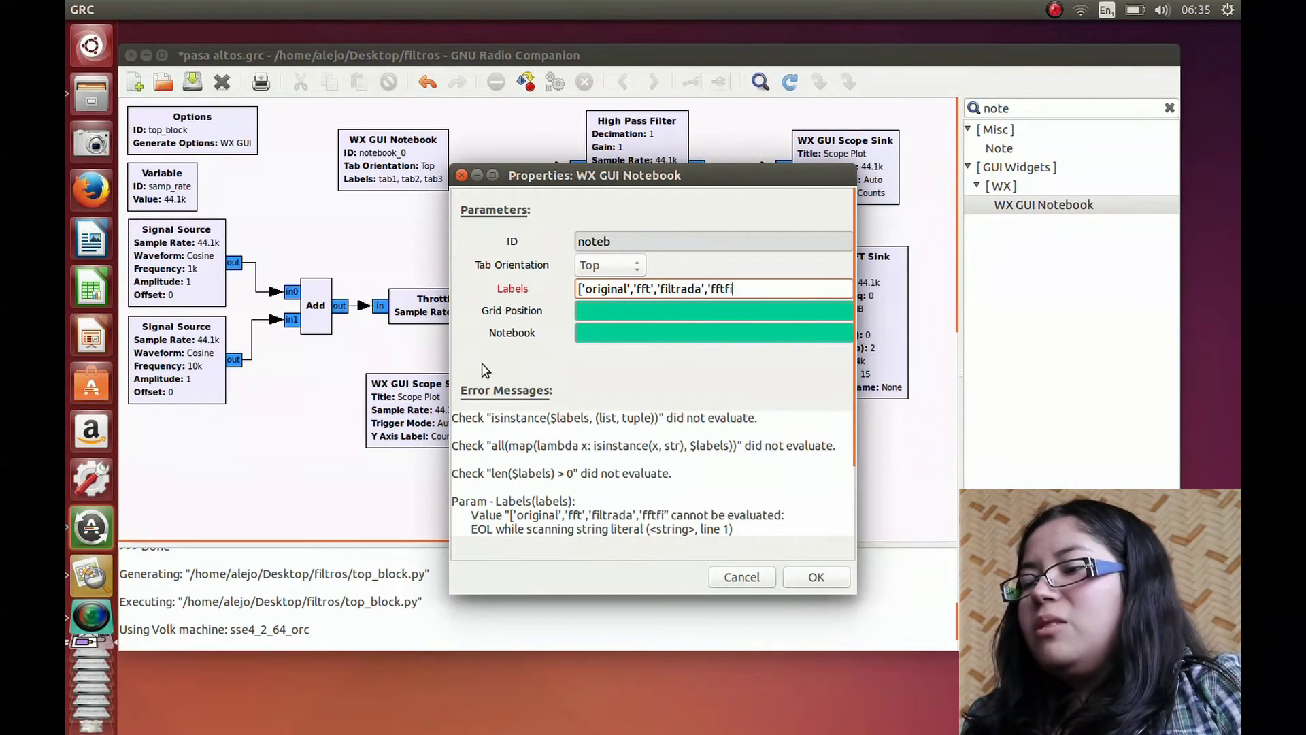
{"action": "type", "text": "ltrada']"}
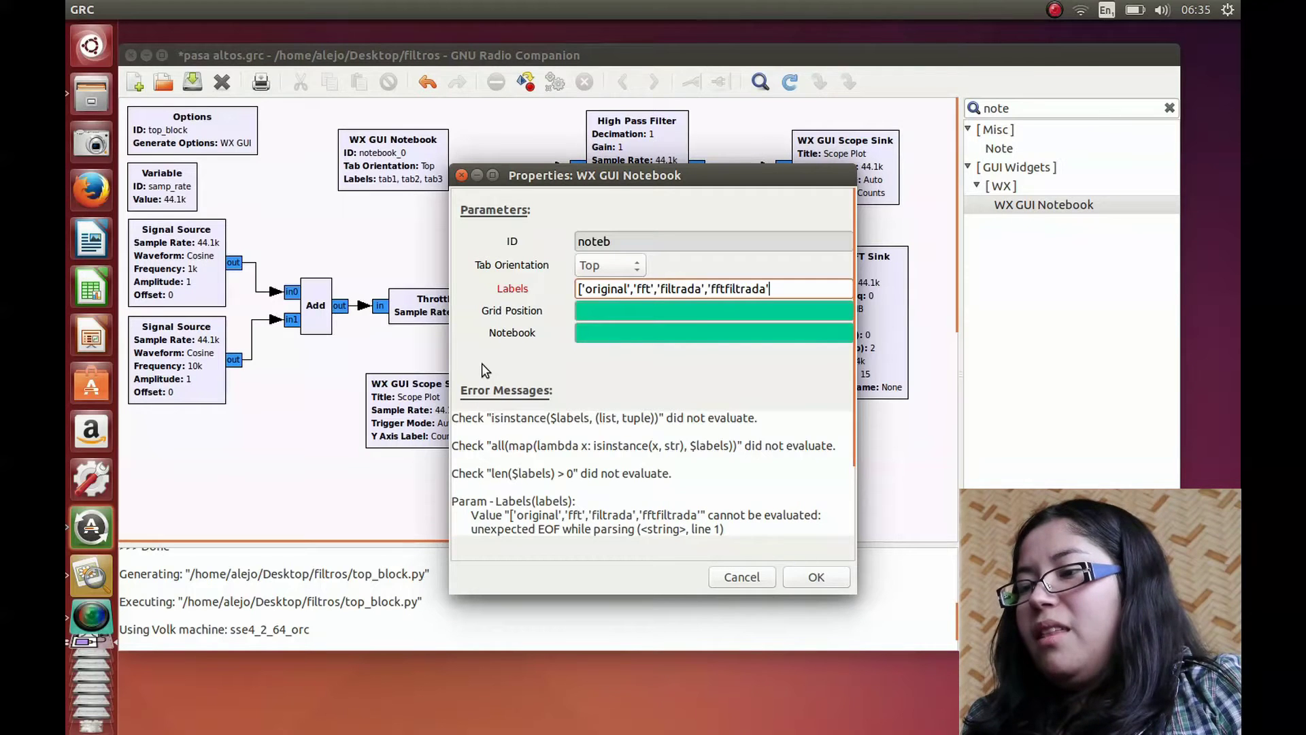
{"action": "left_click", "coordinate": [836, 579]}
Step: Assign the Scope Sink fed by the Throttle to the first notebook page with noteb, 0
{"action": "double_click", "coordinate": [675, 476]}
{"action": "left_click", "coordinate": [592, 515]}
{"action": "type", "text": "noteb, 0"}
{"action": "left_click", "coordinate": [816, 577]}
Step: Assign the FFT Sink fed by the Throttle to the second notebook page with noteb, 1
{"action": "double_click", "coordinate": [613, 409]}
{"action": "scroll", "coordinate": [500, 487], "scroll_direction": "down", "scroll_amount": 3}
{"action": "left_click", "coordinate": [576, 512]}
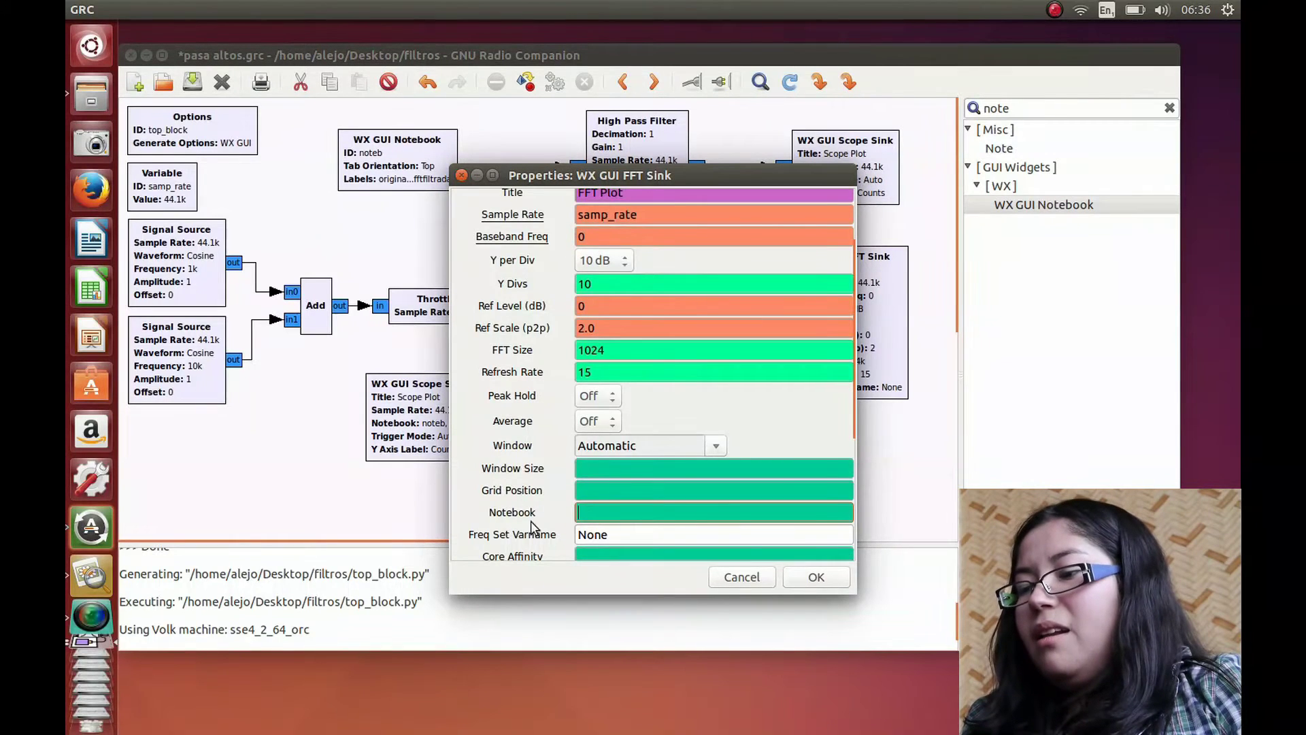
{"action": "type", "text": "noteb,1"}
{"action": "key", "text": "Return"}
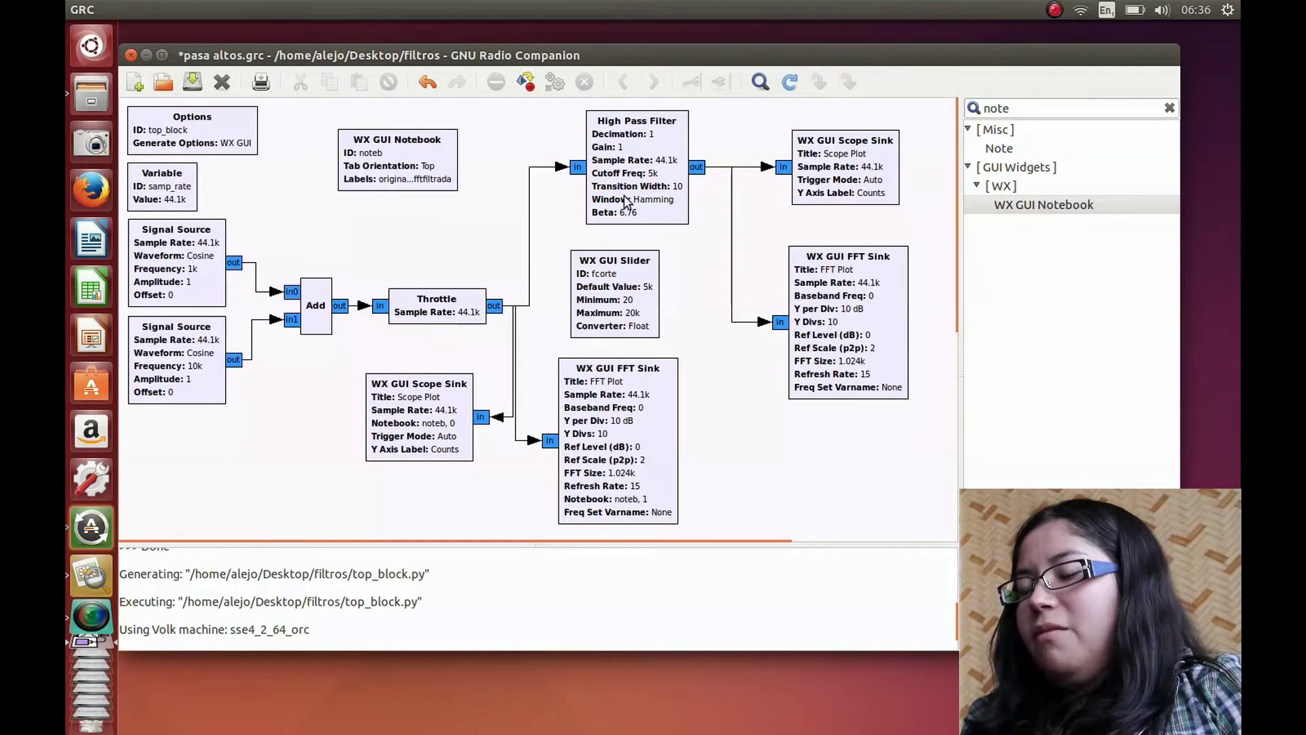
Step: Assign the sinks on the High Pass Filter's output to the notebook: the Scope Sink to noteb, 2 and the FFT Sink to noteb, 3
{"action": "double_click", "coordinate": [847, 176]}
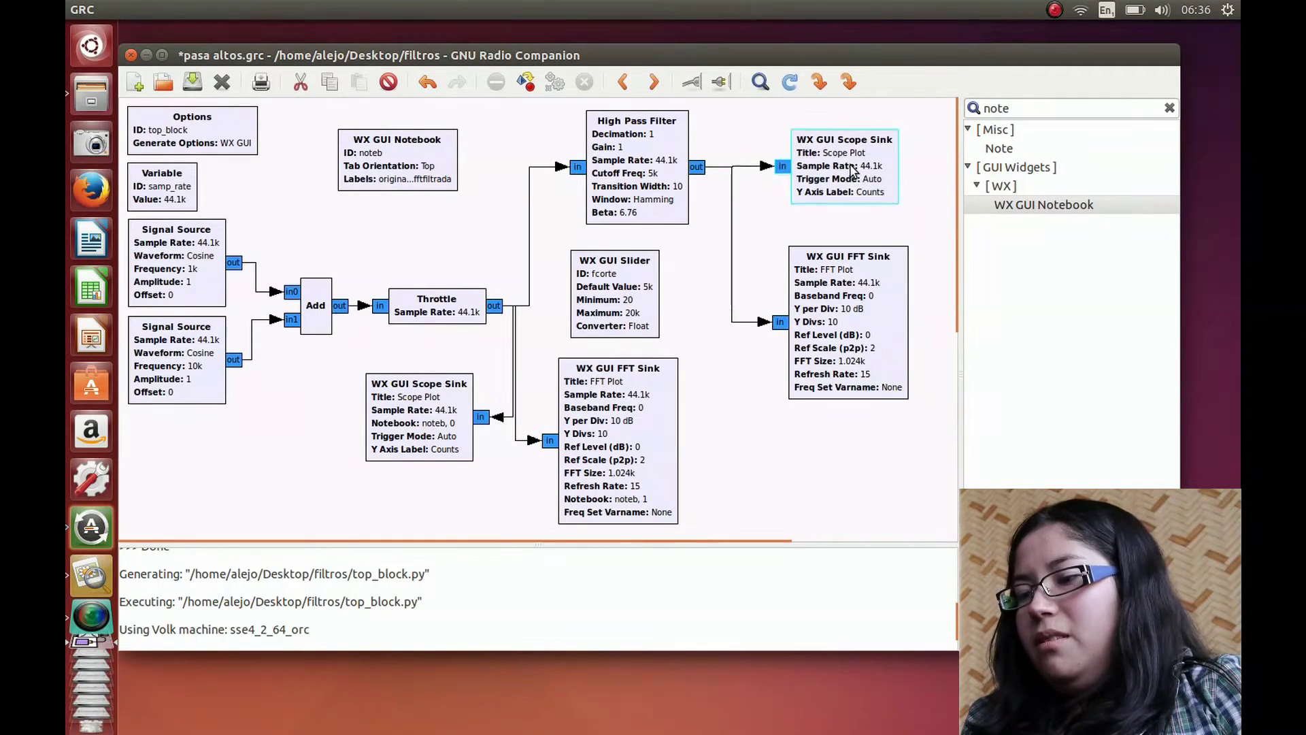
{"action": "left_click", "coordinate": [583, 518]}
{"action": "type", "text": "noteb,2"}
{"action": "key", "text": "Return"}
Step: Execute the flow graph and view the original, fft, filtrada and fftfiltrada pages in turn
{"action": "key", "text": "F6"}
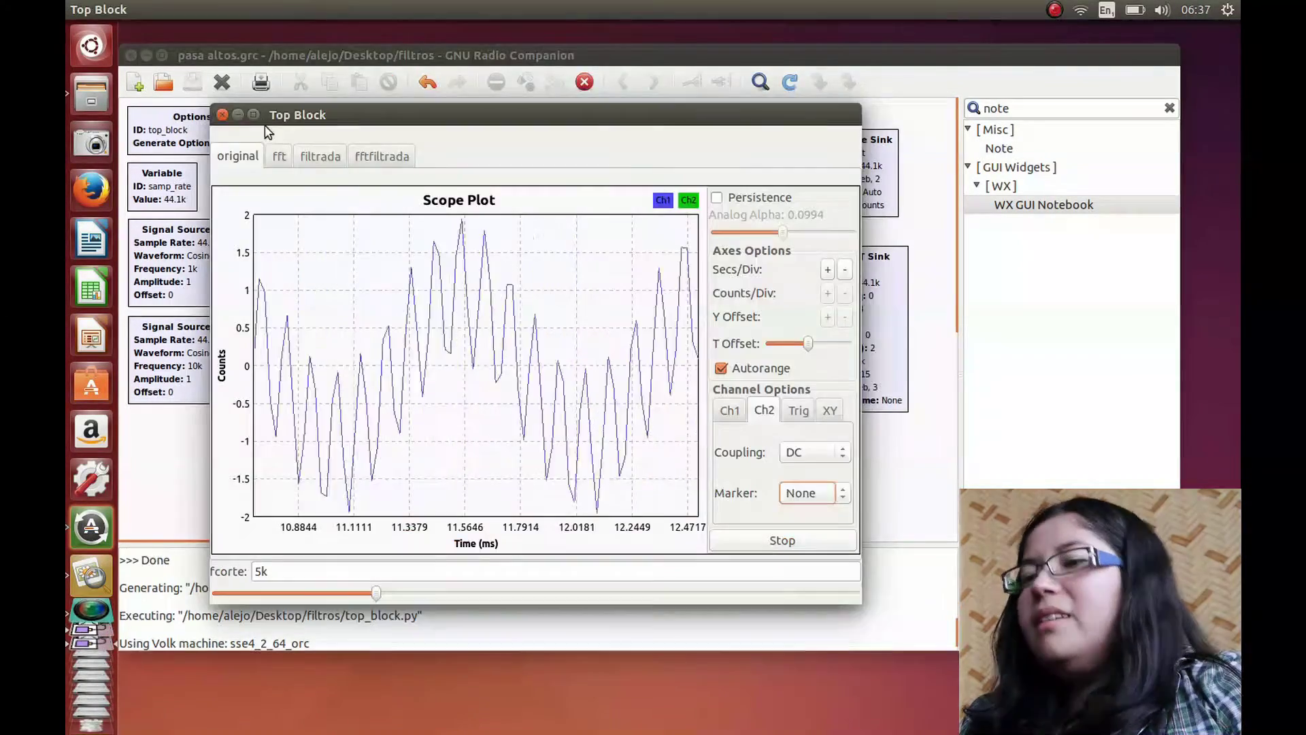
{"action": "left_click", "coordinate": [280, 158]}
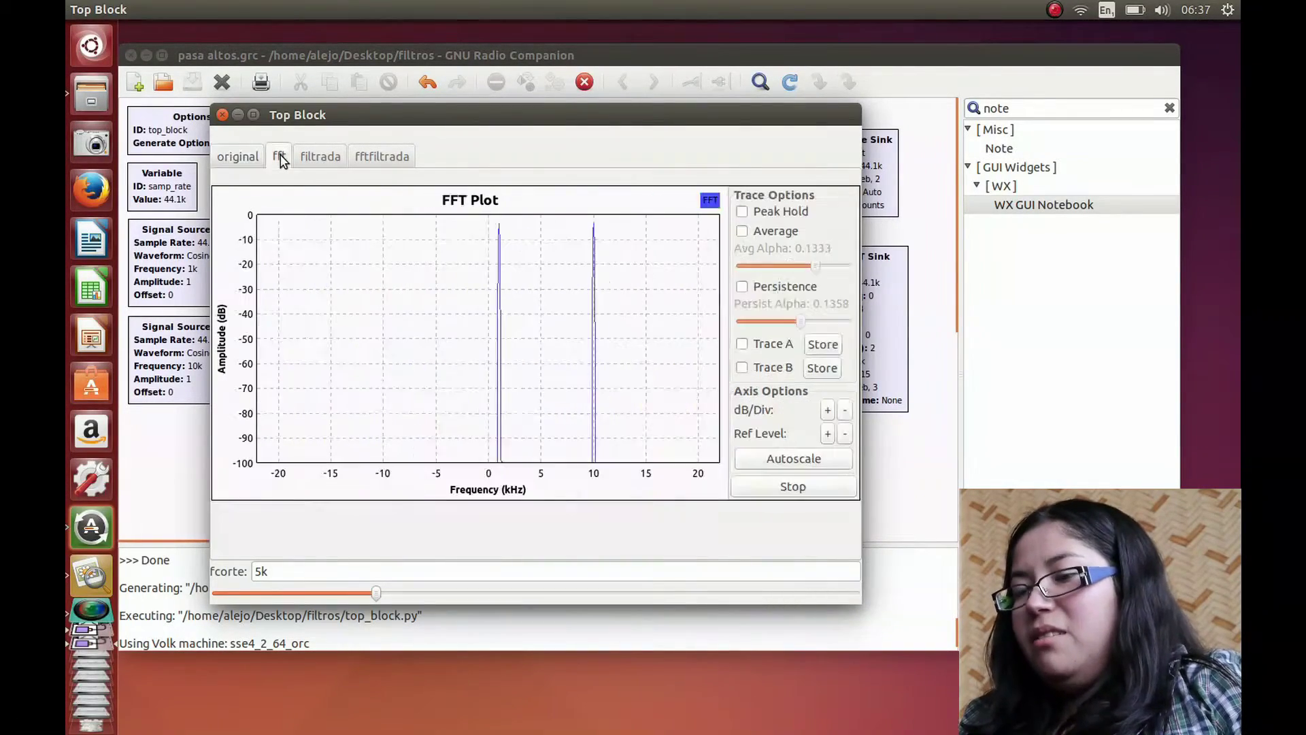
{"action": "left_click", "coordinate": [319, 158]}
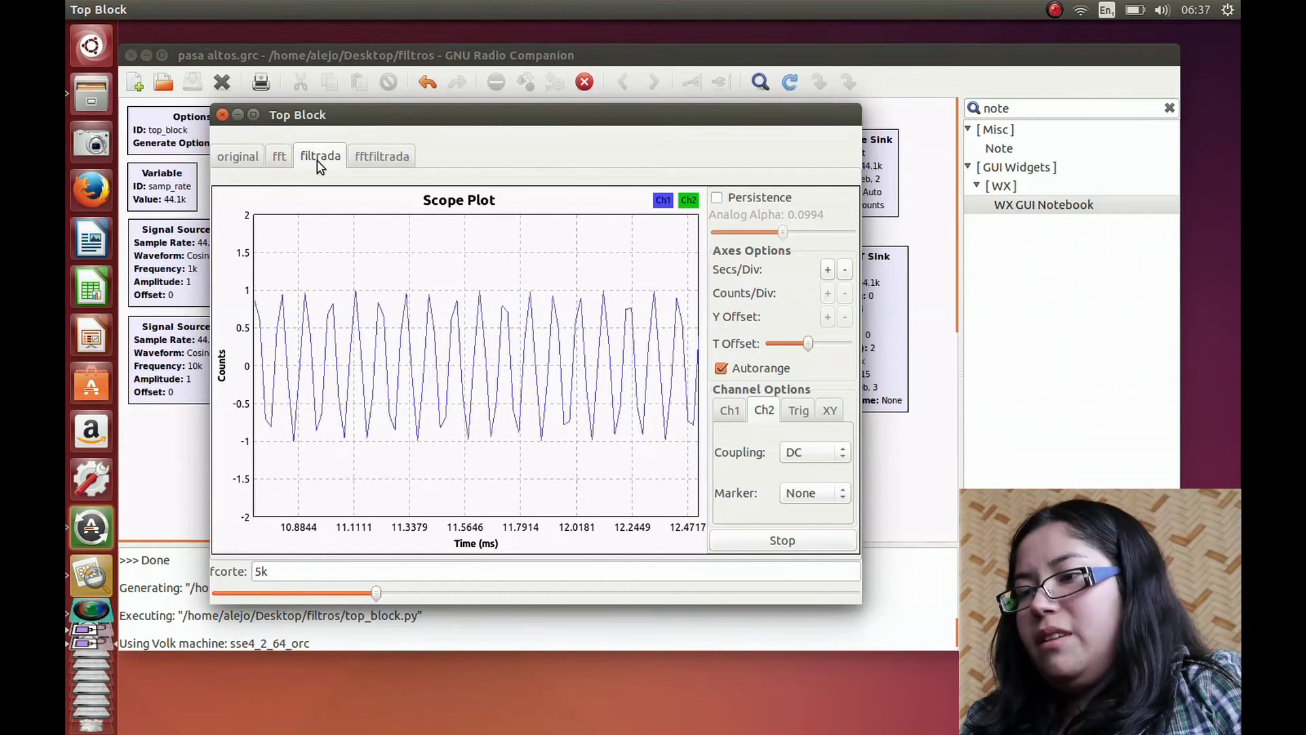
{"action": "left_click", "coordinate": [388, 158]}
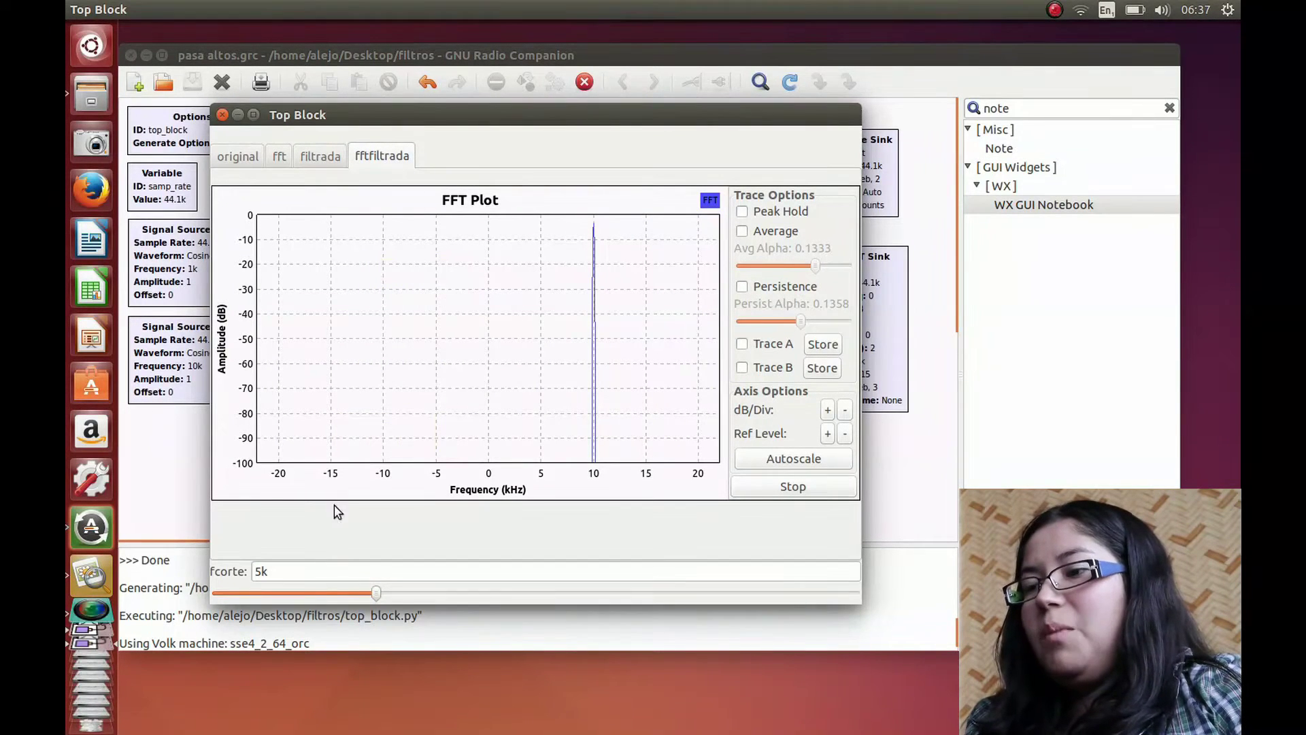
Step: Sweep the fcorte cutoff up to about 15.2k and down to 20 while watching the filtered signal's FFT plot
{"action": "left_click_drag", "start_coordinate": [375, 595], "coordinate": [361, 596]}
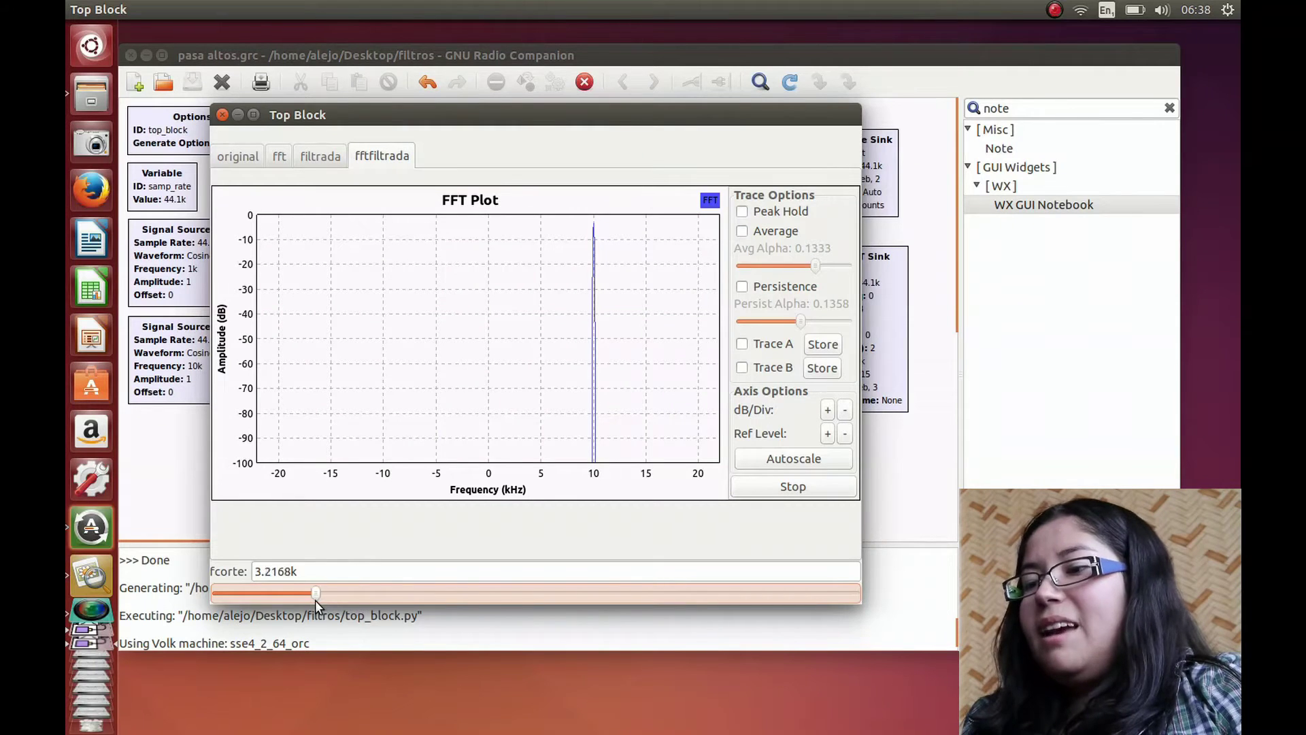
{"action": "left_click_drag", "start_coordinate": [276, 600], "coordinate": [347, 609]}
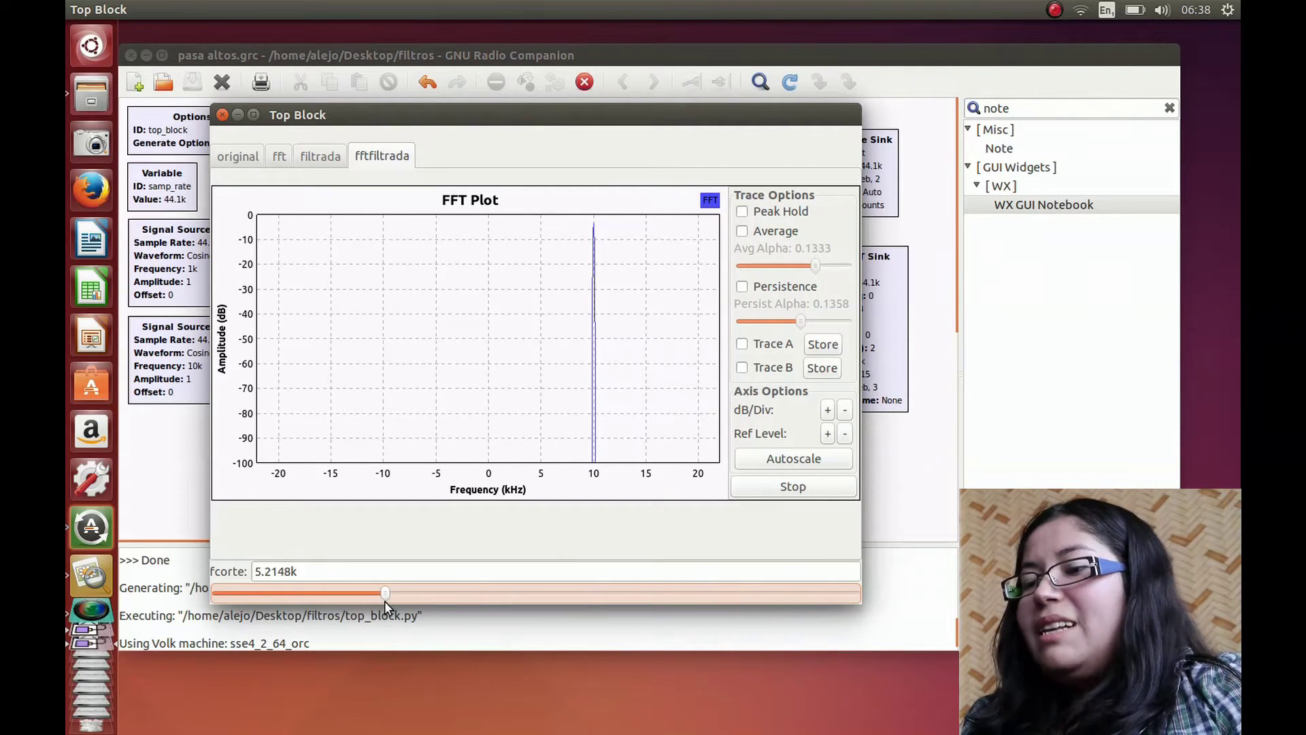
{"action": "left_click_drag", "start_coordinate": [526, 602], "coordinate": [560, 602]}
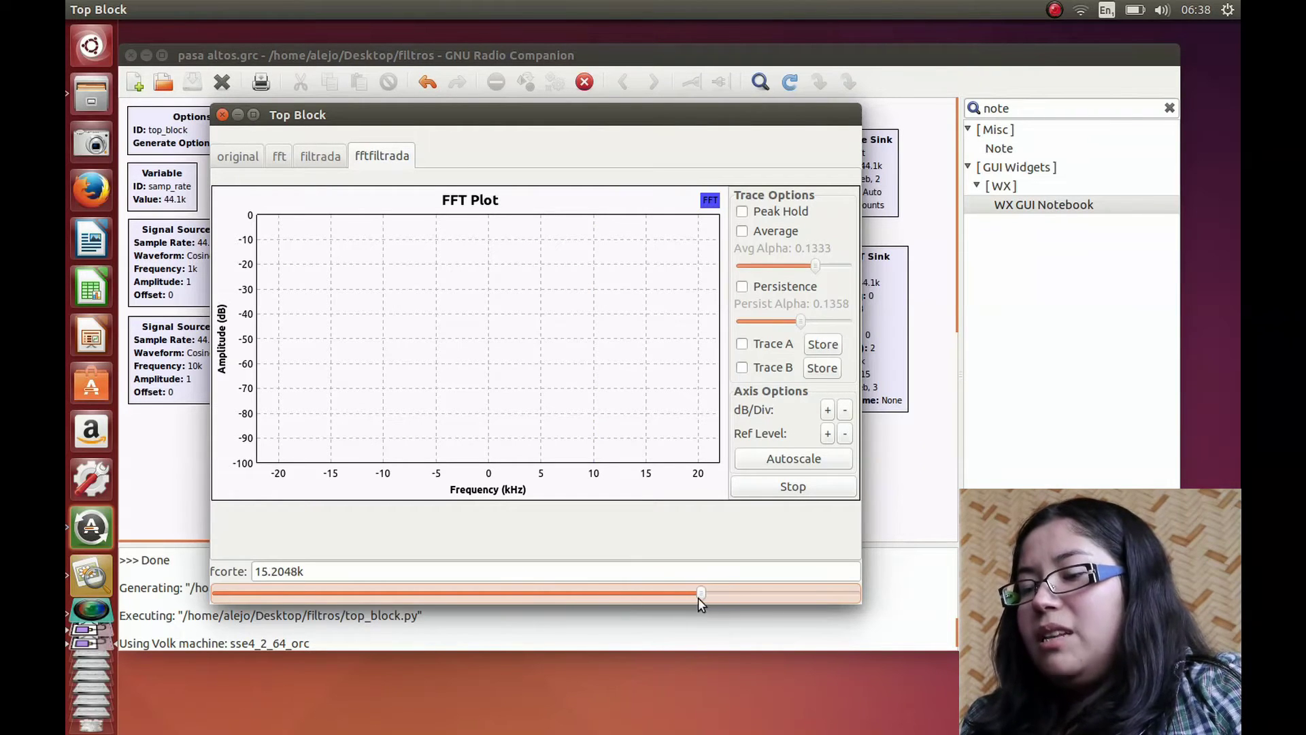
{"action": "left_click_drag", "start_coordinate": [646, 590], "coordinate": [385, 582]}
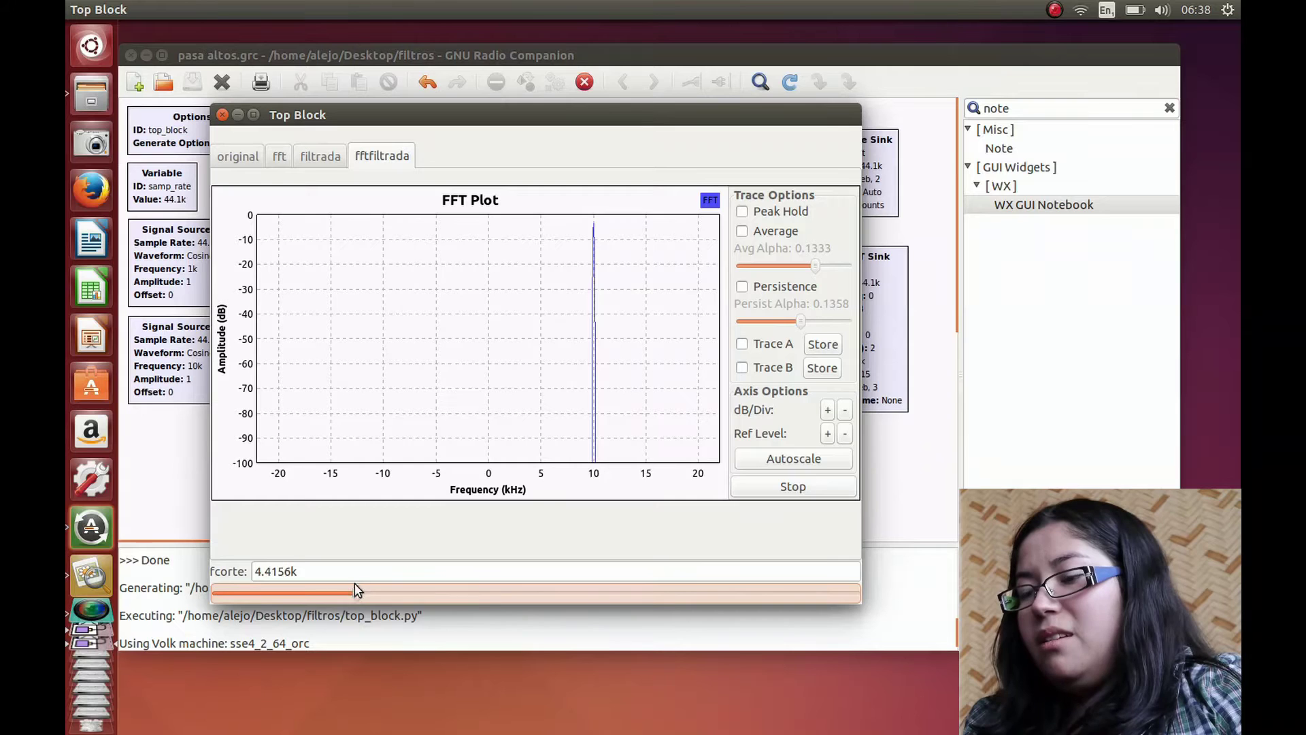
{"action": "left_click_drag", "start_coordinate": [290, 587], "coordinate": [231, 595]}
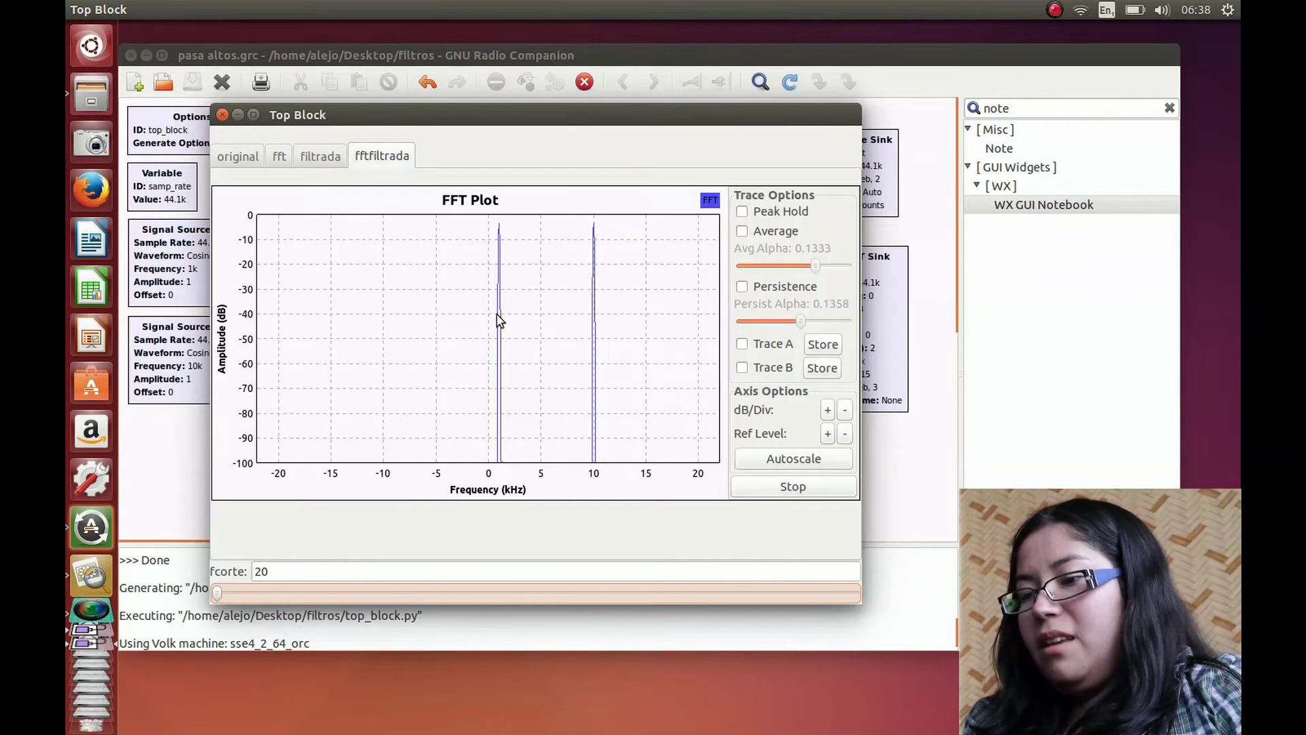
Step: Set the fcorte cutoff to 5000 and check the filtered signal's FFT plot
{"action": "double_click", "coordinate": [366, 573]}
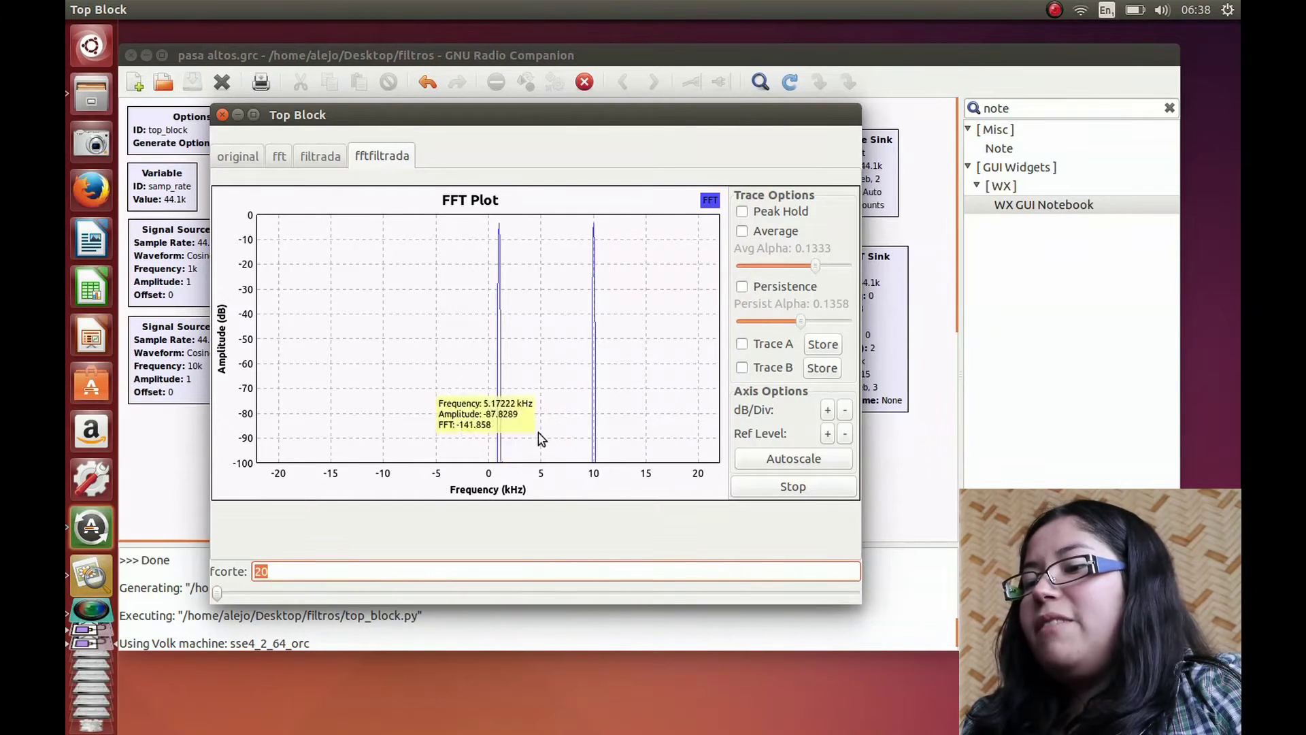
{"action": "type", "text": "5000"}
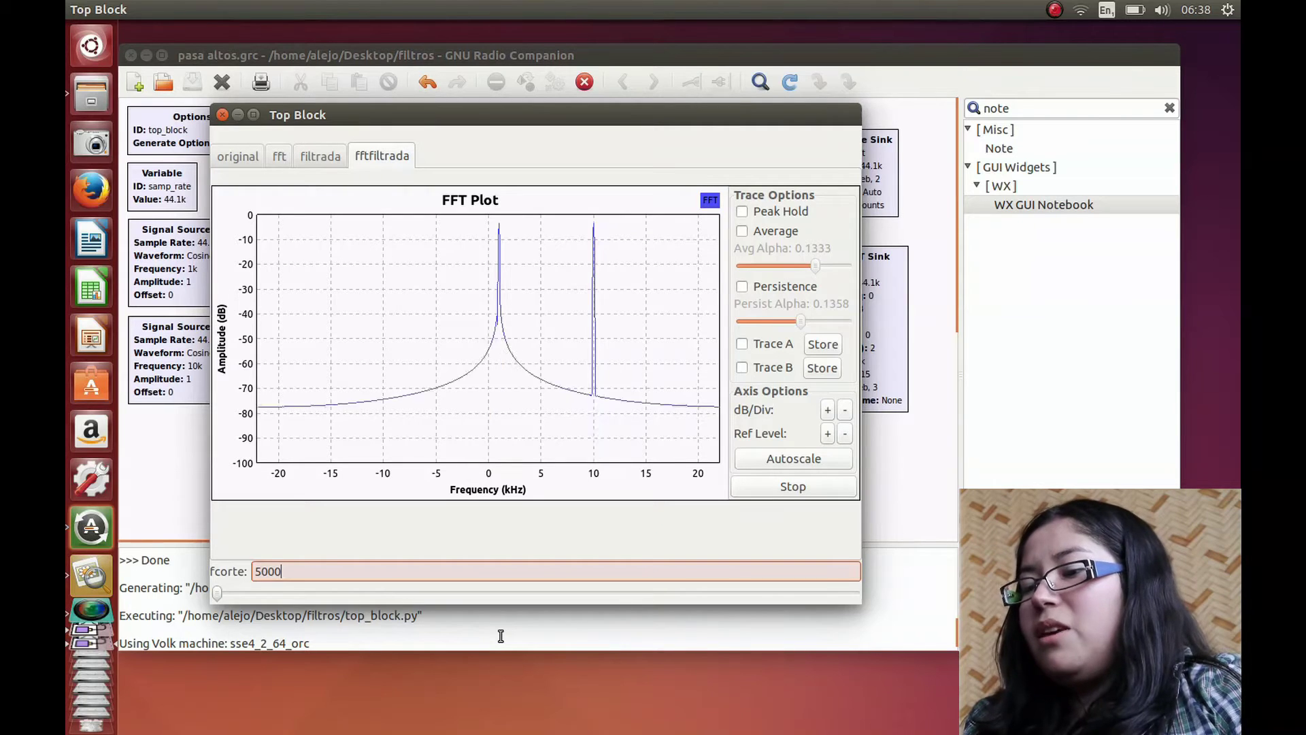
{"action": "key", "text": "Return"}
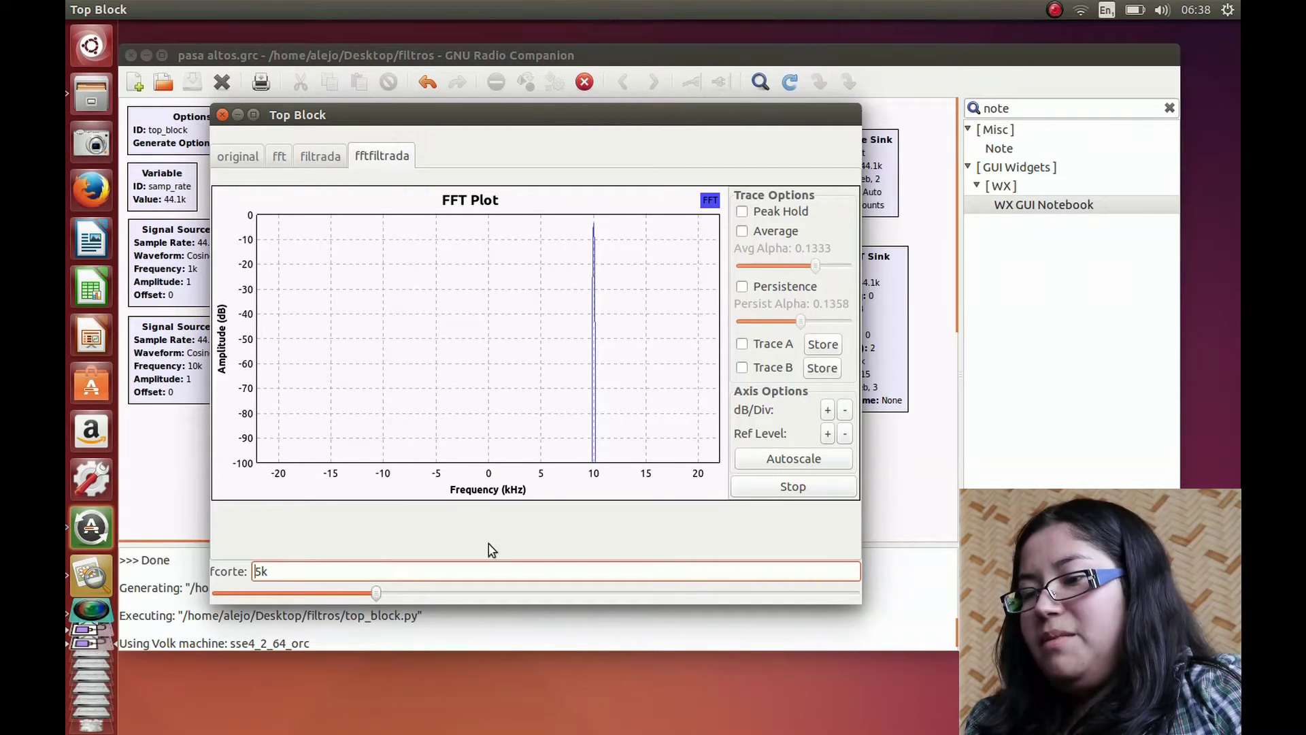
Step: View the filtrada scope plot while lowering fcorte and then raising it past 8.2k
{"action": "left_click", "coordinate": [315, 156]}
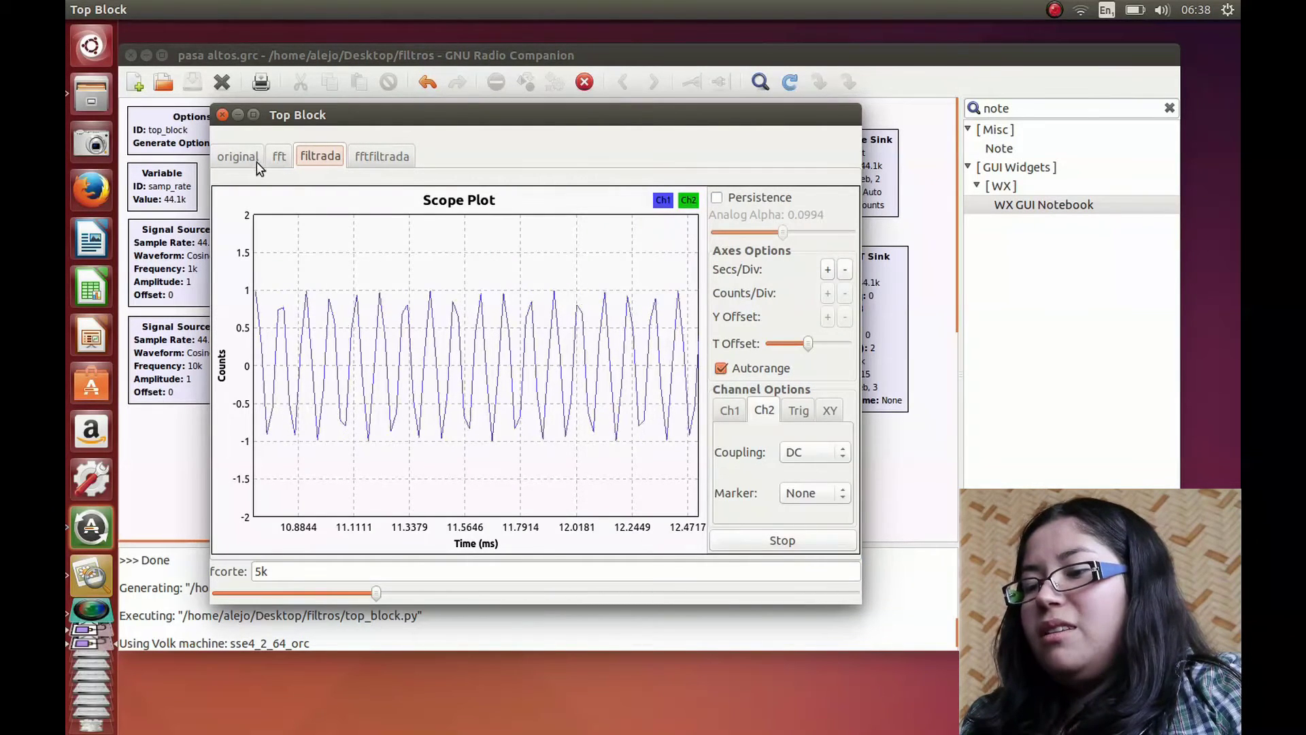
{"action": "left_click_drag", "start_coordinate": [377, 596], "coordinate": [272, 603]}
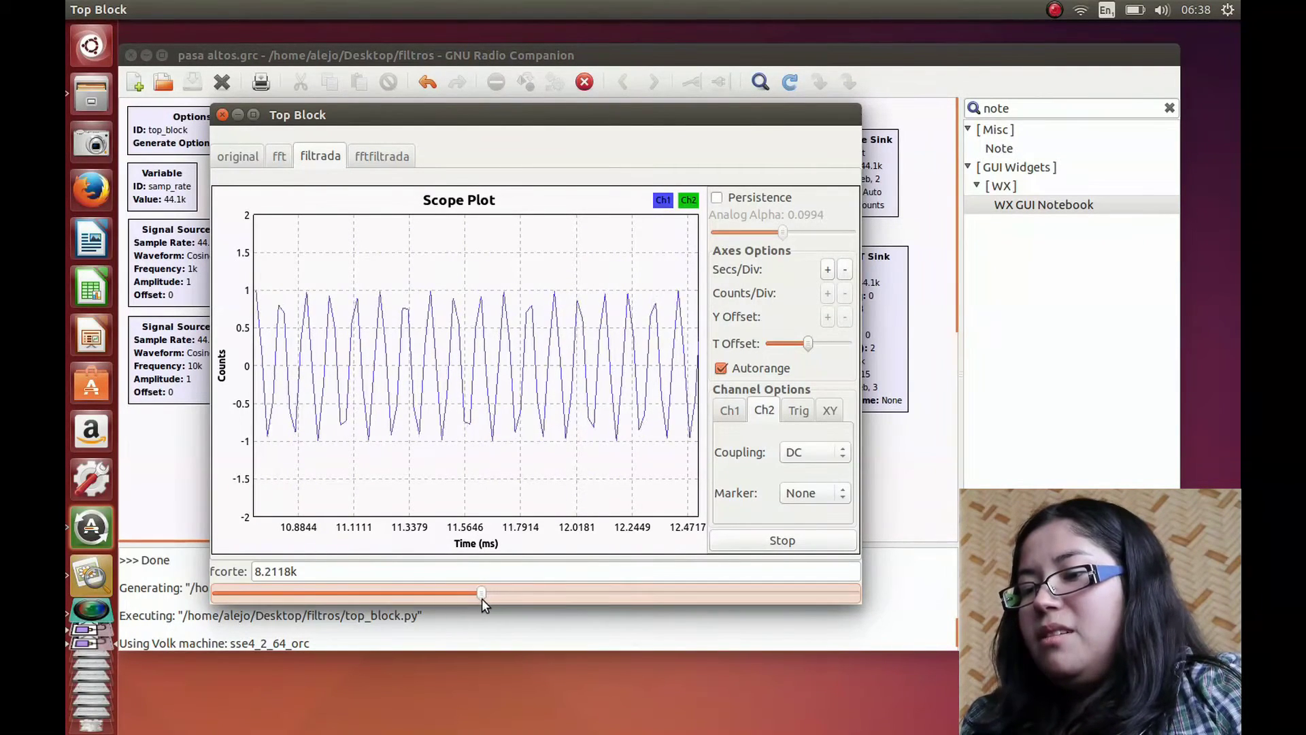
{"action": "left_click_drag", "start_coordinate": [507, 593], "coordinate": [812, 593]}
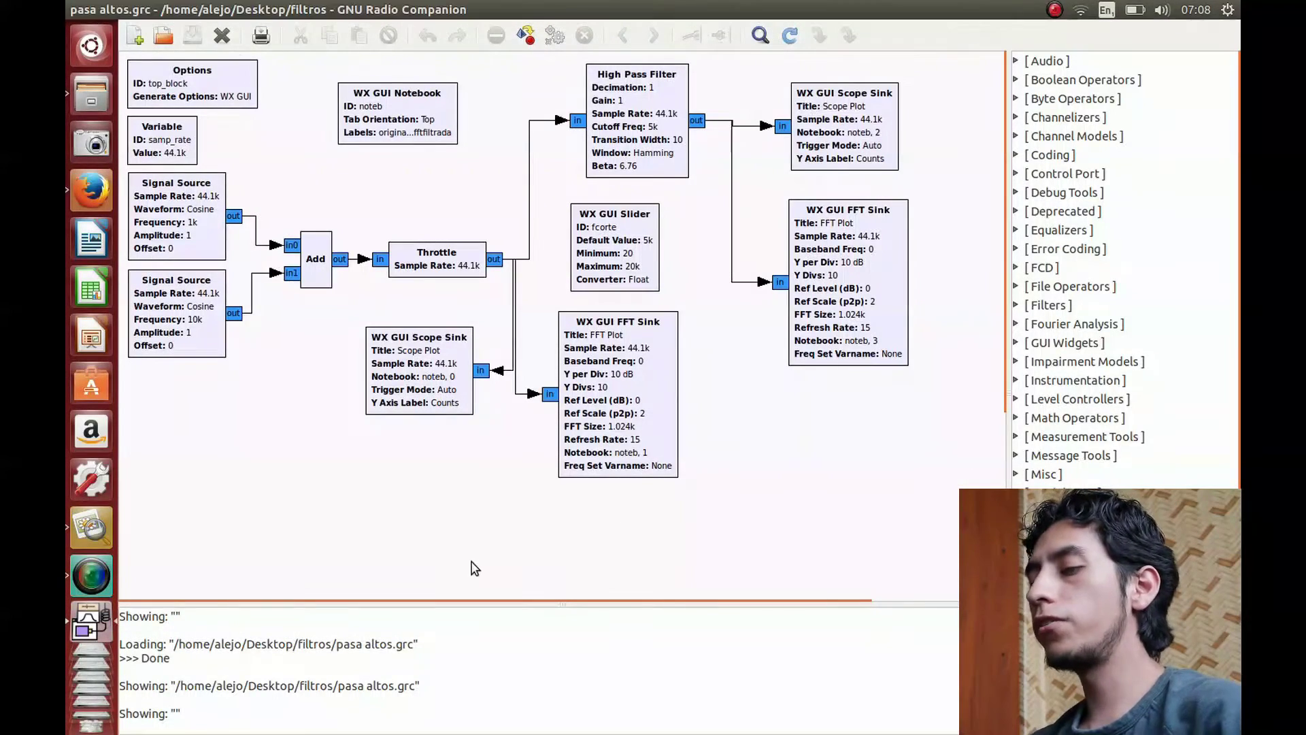
Step: Save a copy of the flow graph as "pasa altos sonido.grc" in the filtros folder
{"action": "left_click", "coordinate": [163, 9]}
{"action": "left_click", "coordinate": [133, 10]}
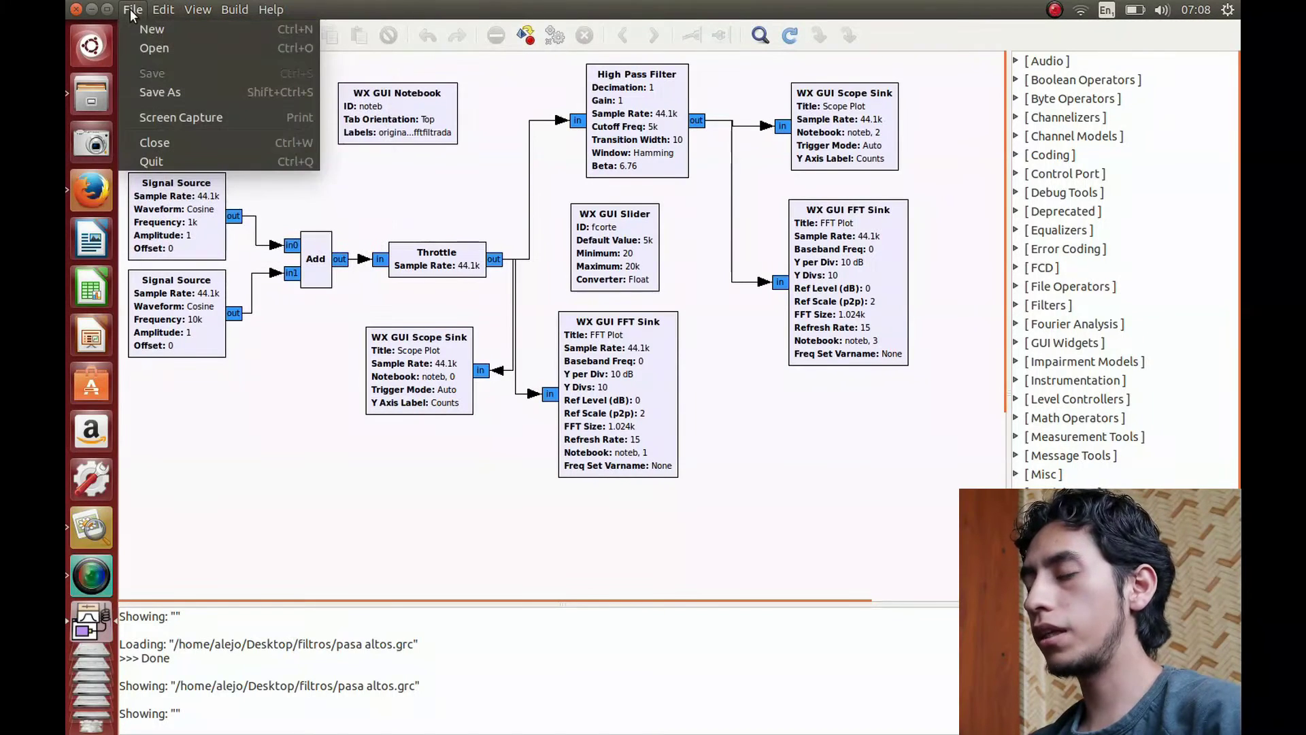
{"action": "left_click", "coordinate": [172, 92]}
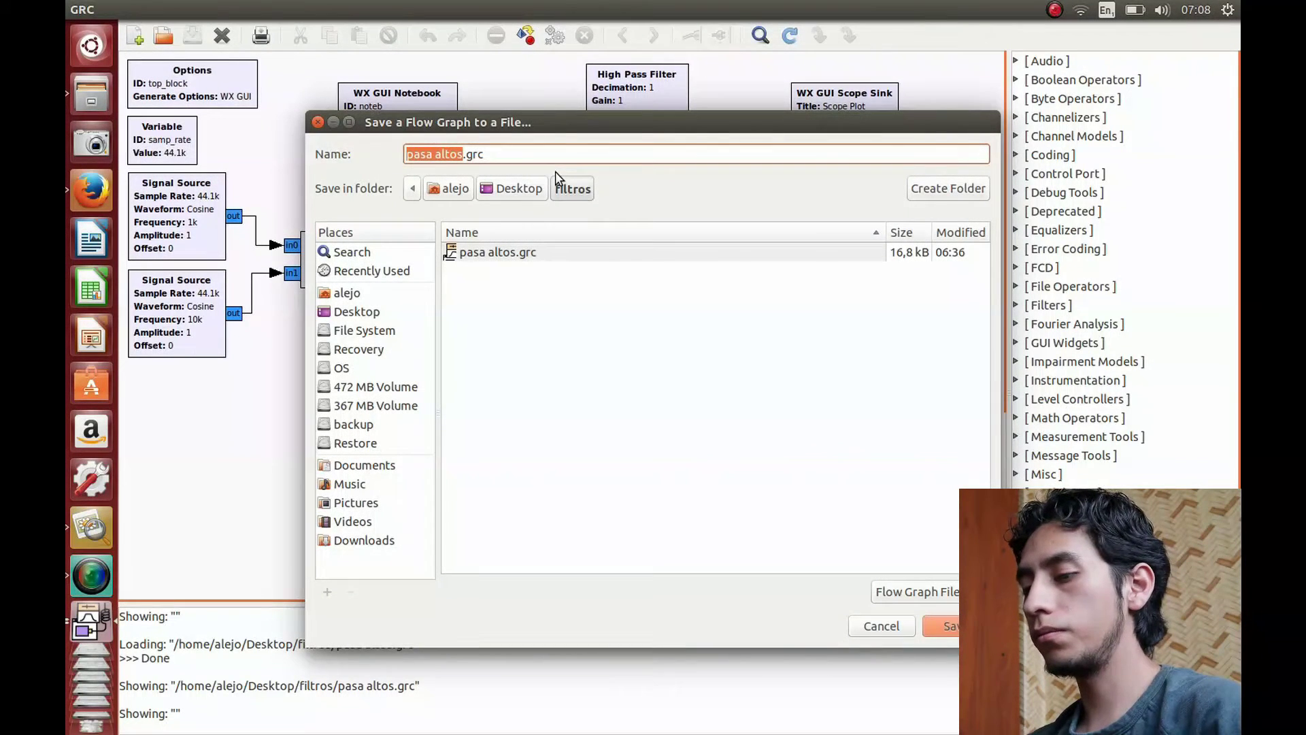
{"action": "key", "text": "Right"}
{"action": "type", "text": "sonido"}
{"action": "key", "text": "Return"}
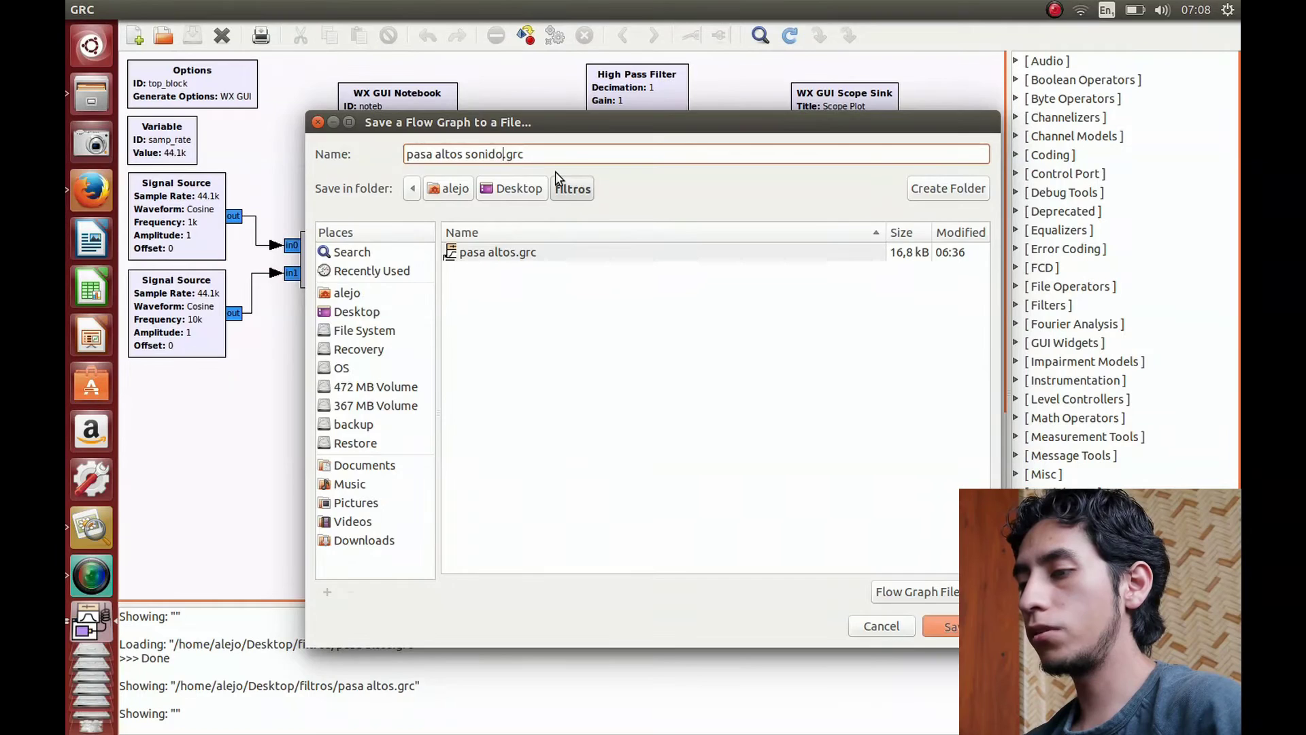
Step: Replace the two Signal Sources and the Add block with a Wav File Source placed below the samp_rate variable
{"action": "left_click_drag", "start_coordinate": [351, 196], "coordinate": [156, 375]}
{"action": "key", "text": "Delete"}
{"action": "left_click", "coordinate": [761, 35]}
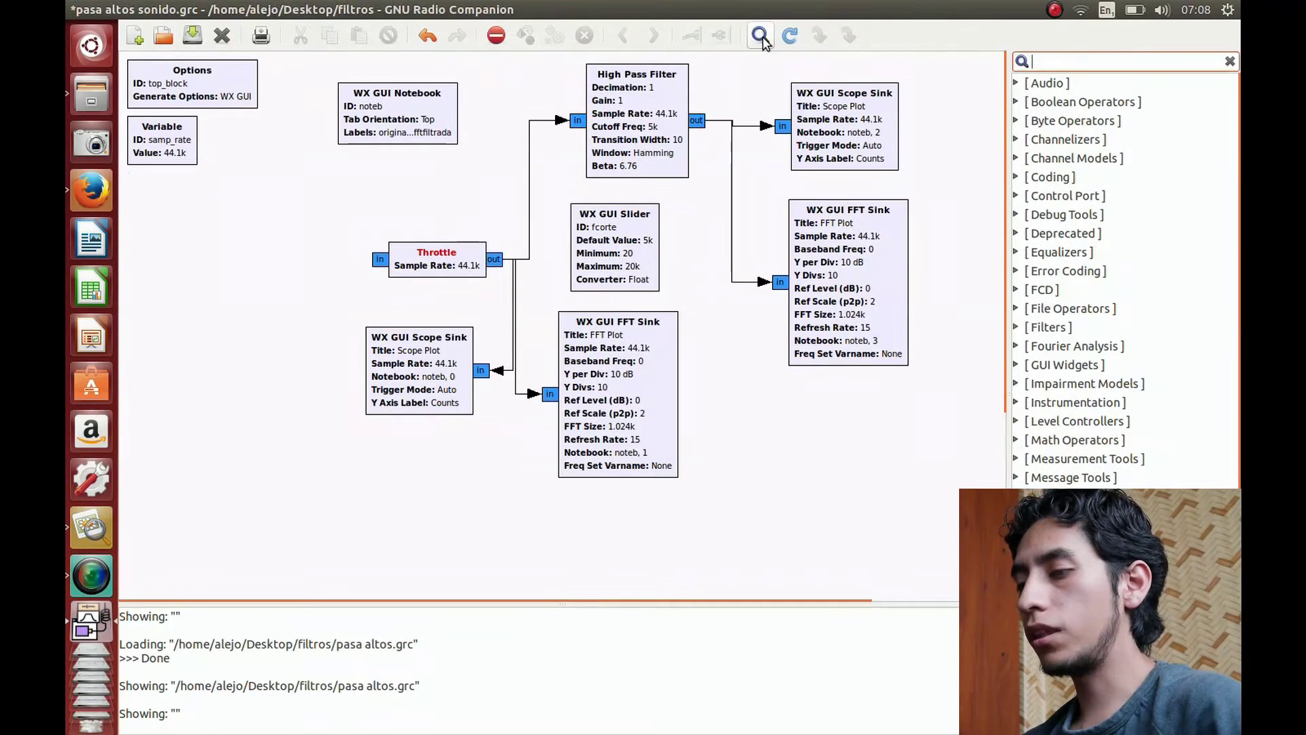
{"action": "type", "text": "wav"}
{"action": "left_click_drag", "start_coordinate": [1081, 121], "coordinate": [163, 212]}
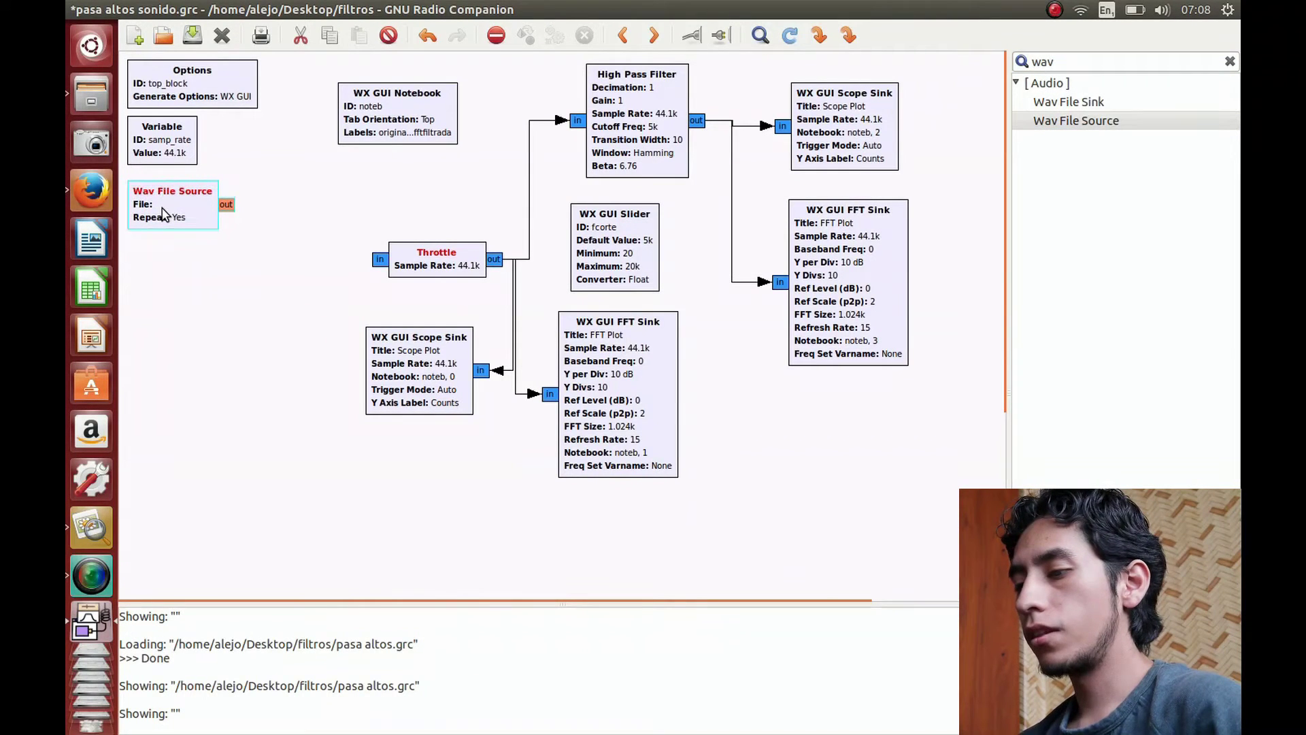
Step: Set the Wav File Source's file to audioclip.wav from the filtros folder on the Desktop
{"action": "double_click", "coordinate": [173, 219]}
{"action": "left_click", "coordinate": [842, 265]}
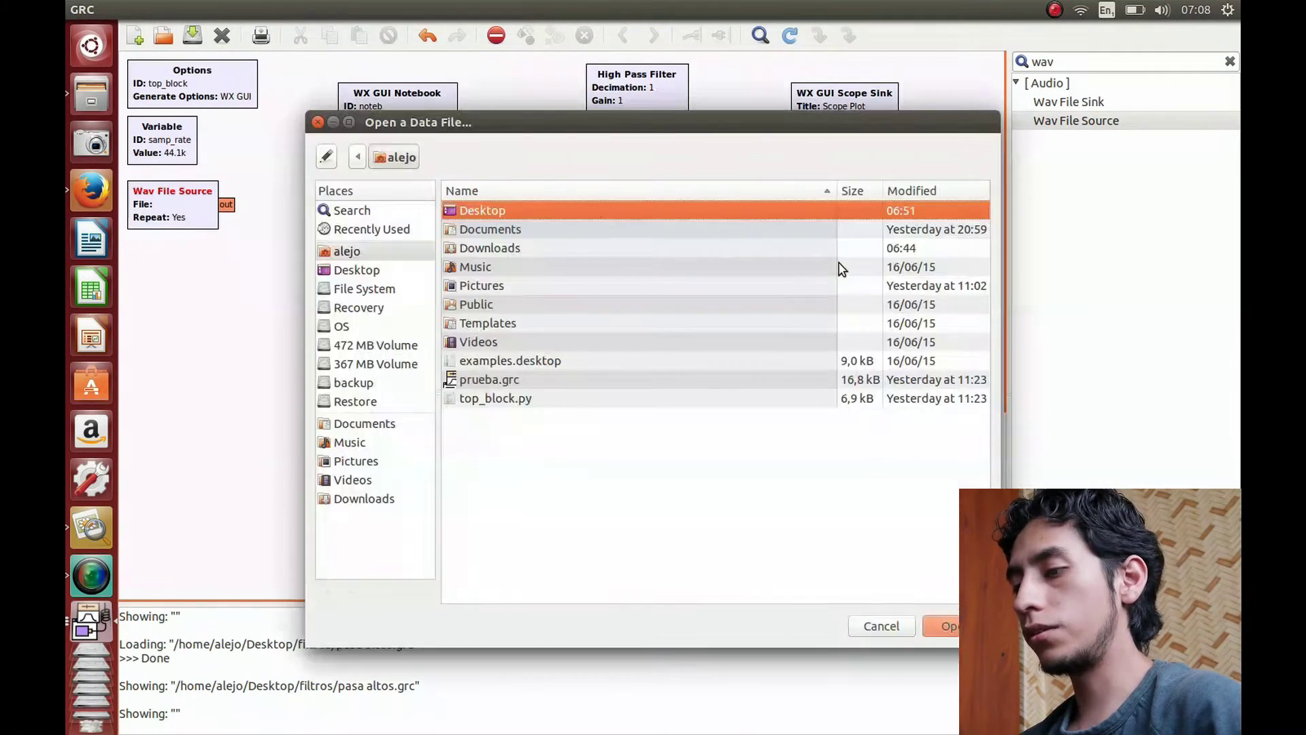
{"action": "double_click", "coordinate": [587, 206]}
{"action": "double_click", "coordinate": [587, 206]}
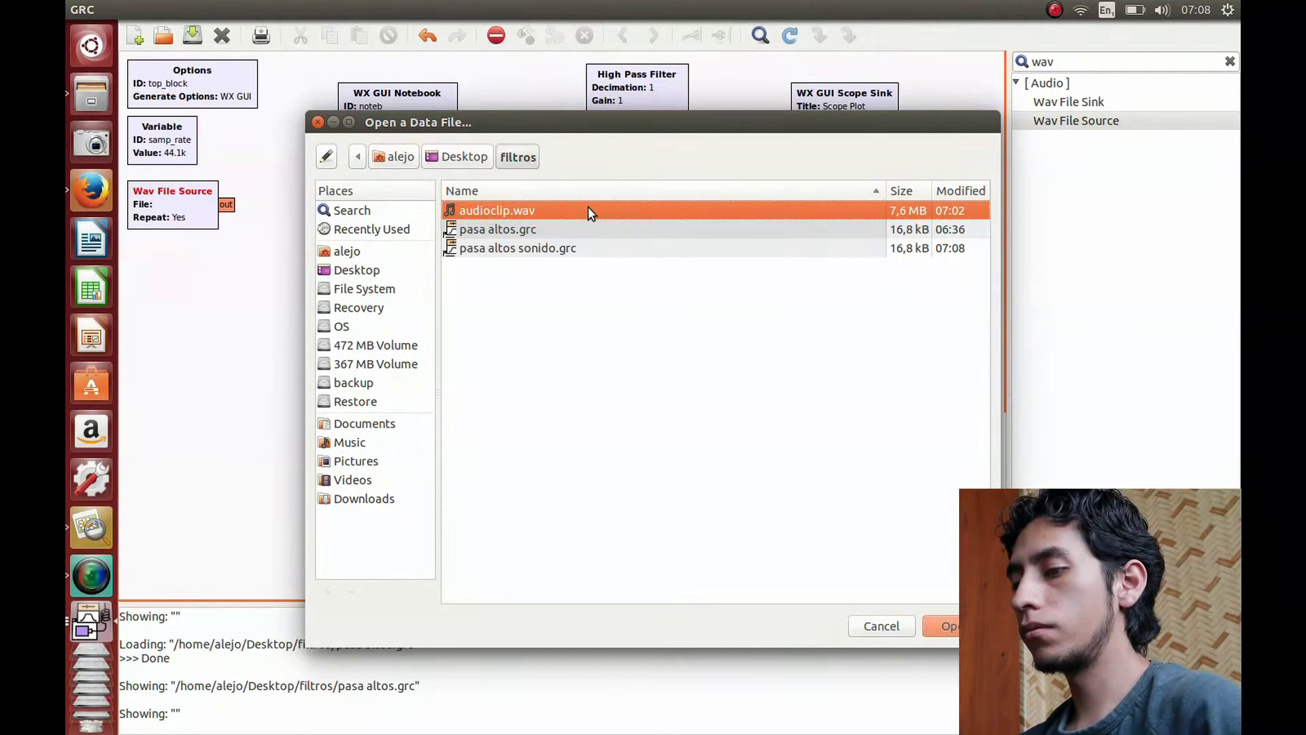
{"action": "double_click", "coordinate": [588, 210]}
{"action": "left_click", "coordinate": [817, 583]}
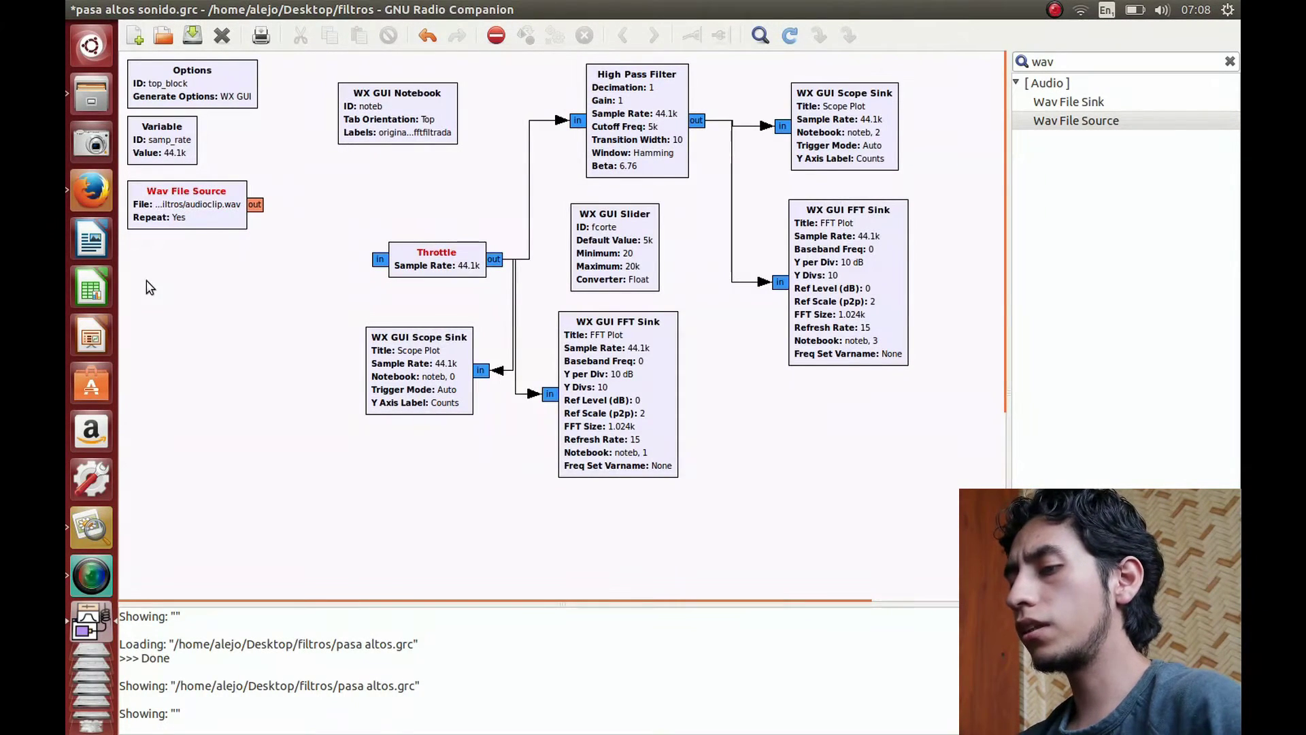
Step: Add a Float To Complex block between the Wav File Source and the Throttle, wiring the source to its re input
{"action": "key", "text": "ctrl+f"}
{"action": "type", "text": "flo"}
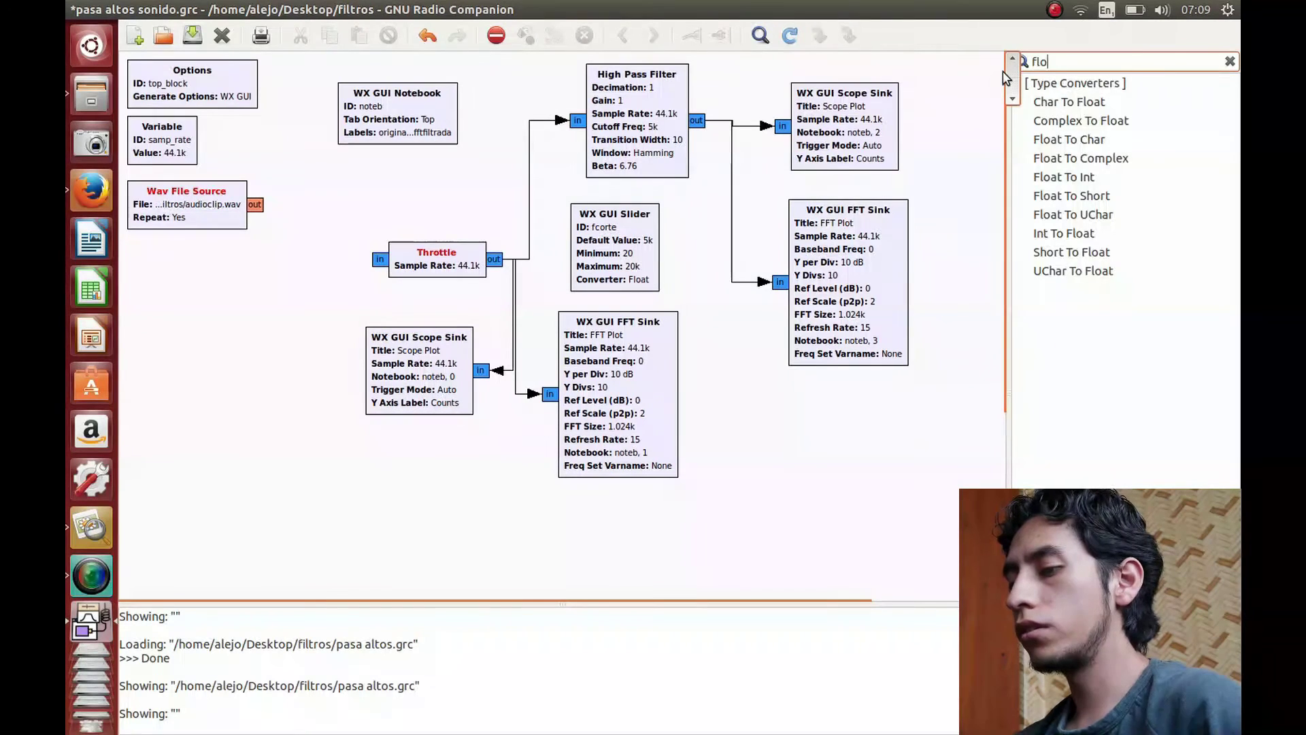
{"action": "left_click_drag", "start_coordinate": [1082, 157], "coordinate": [208, 310]}
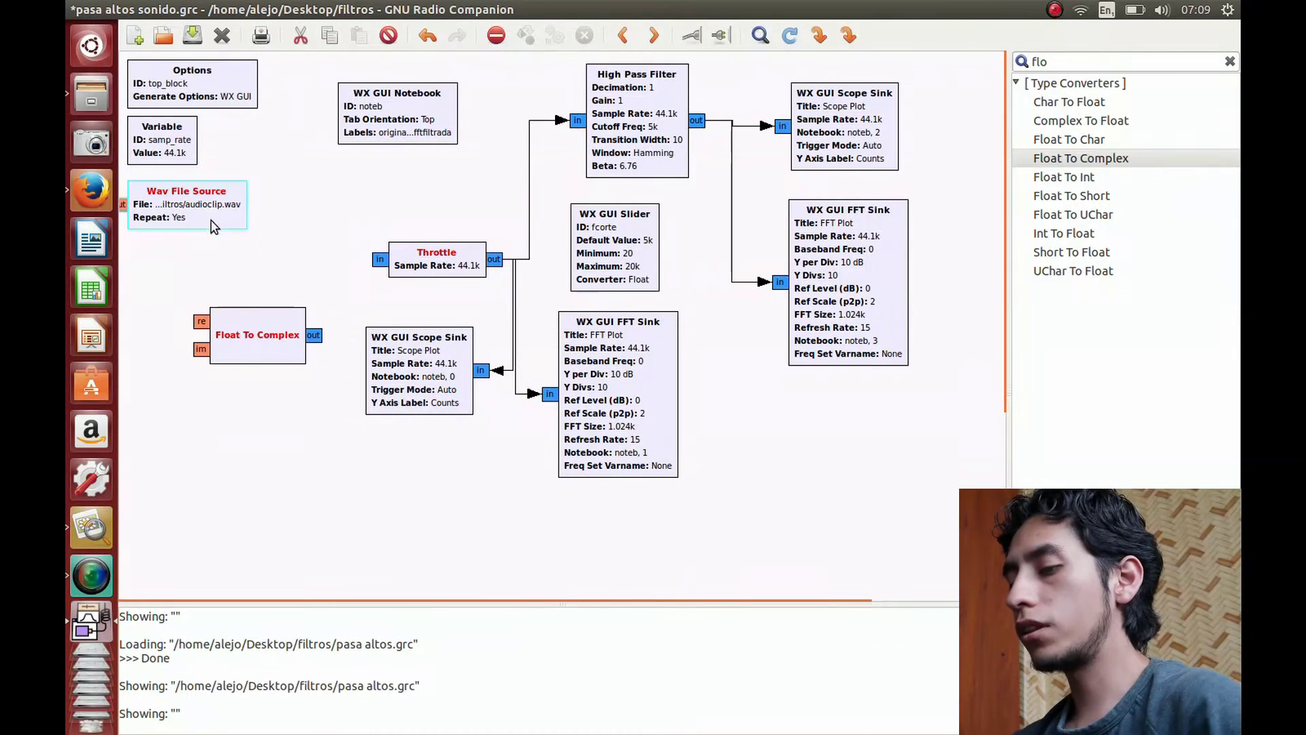
{"action": "left_click_drag", "start_coordinate": [214, 227], "coordinate": [262, 242]}
{"action": "left_click", "coordinate": [166, 220]}
{"action": "left_click", "coordinate": [202, 321]}
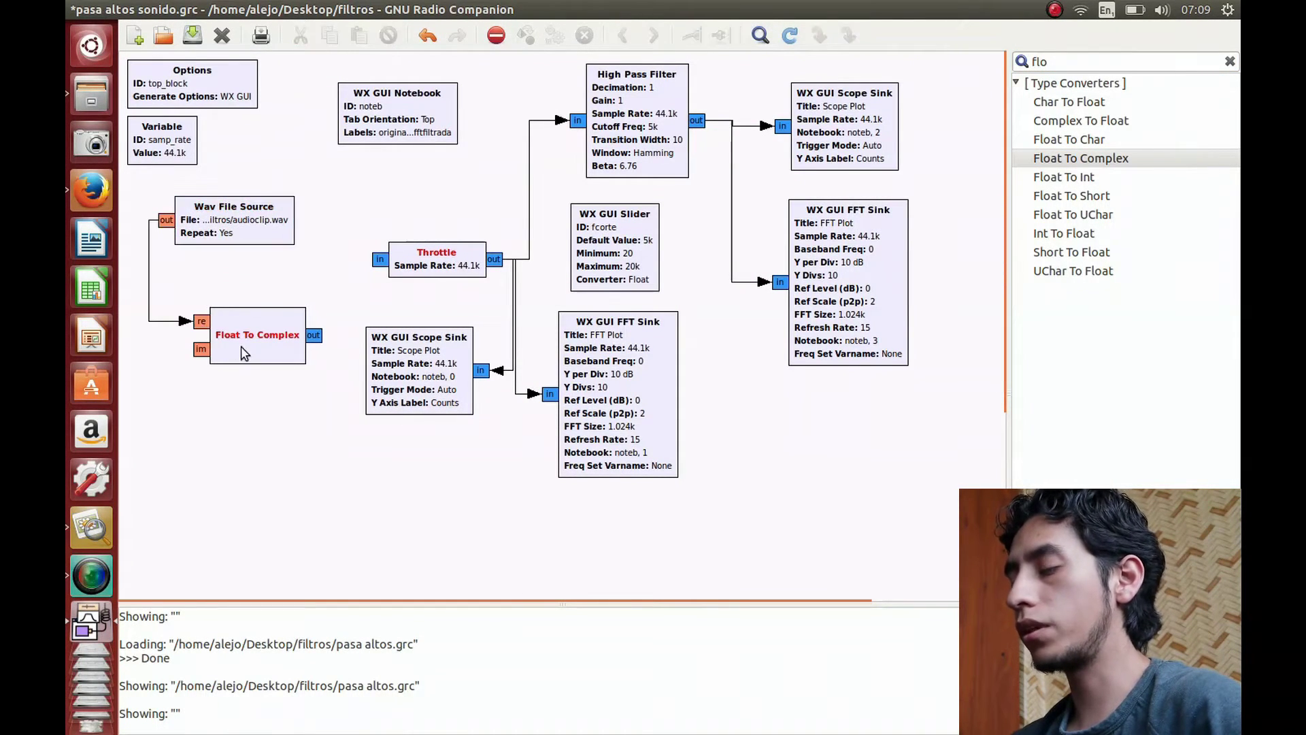
{"action": "left_click_drag", "start_coordinate": [244, 353], "coordinate": [211, 316]}
{"action": "left_click", "coordinate": [281, 300]}
{"action": "left_click", "coordinate": [379, 260]}
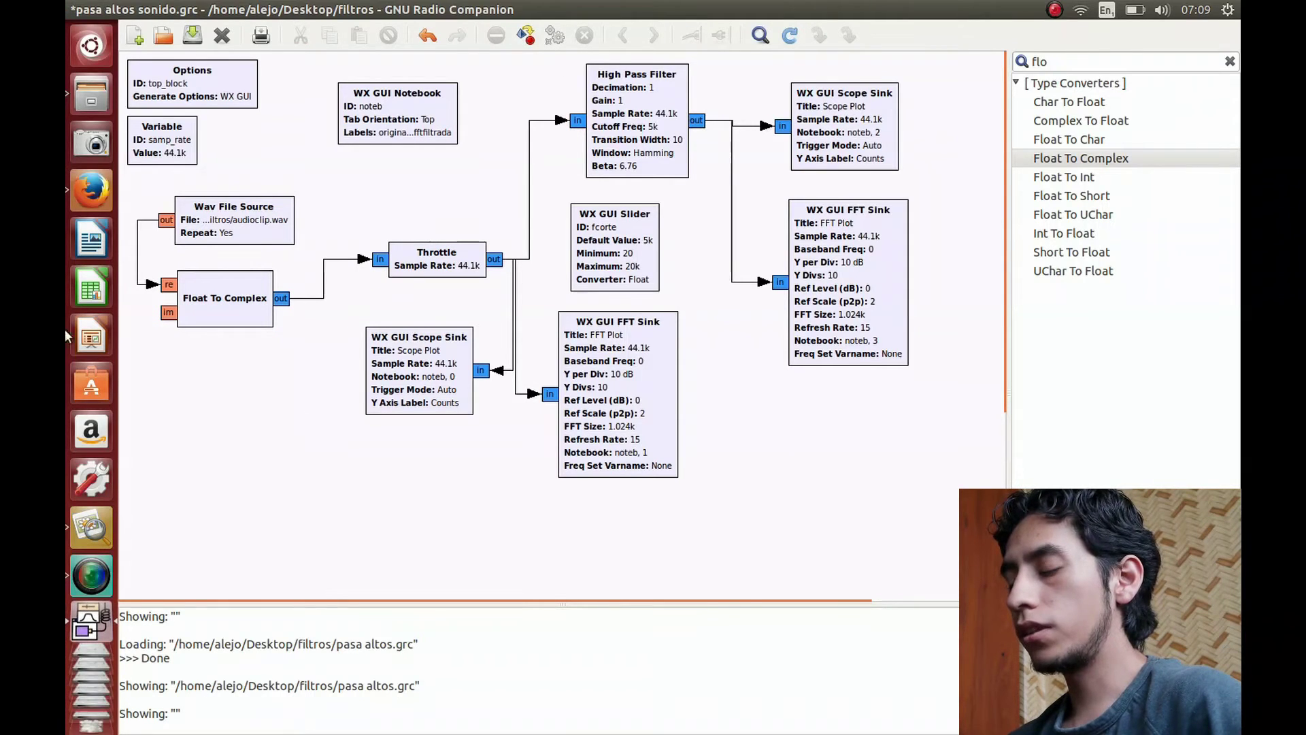
Step: Place an Audio Sink and a Complex To Float block below the FFT Sink for the filtered signal
{"action": "left_click_drag", "start_coordinate": [1092, 61], "coordinate": [1026, 62]}
{"action": "type", "text": "audi"}
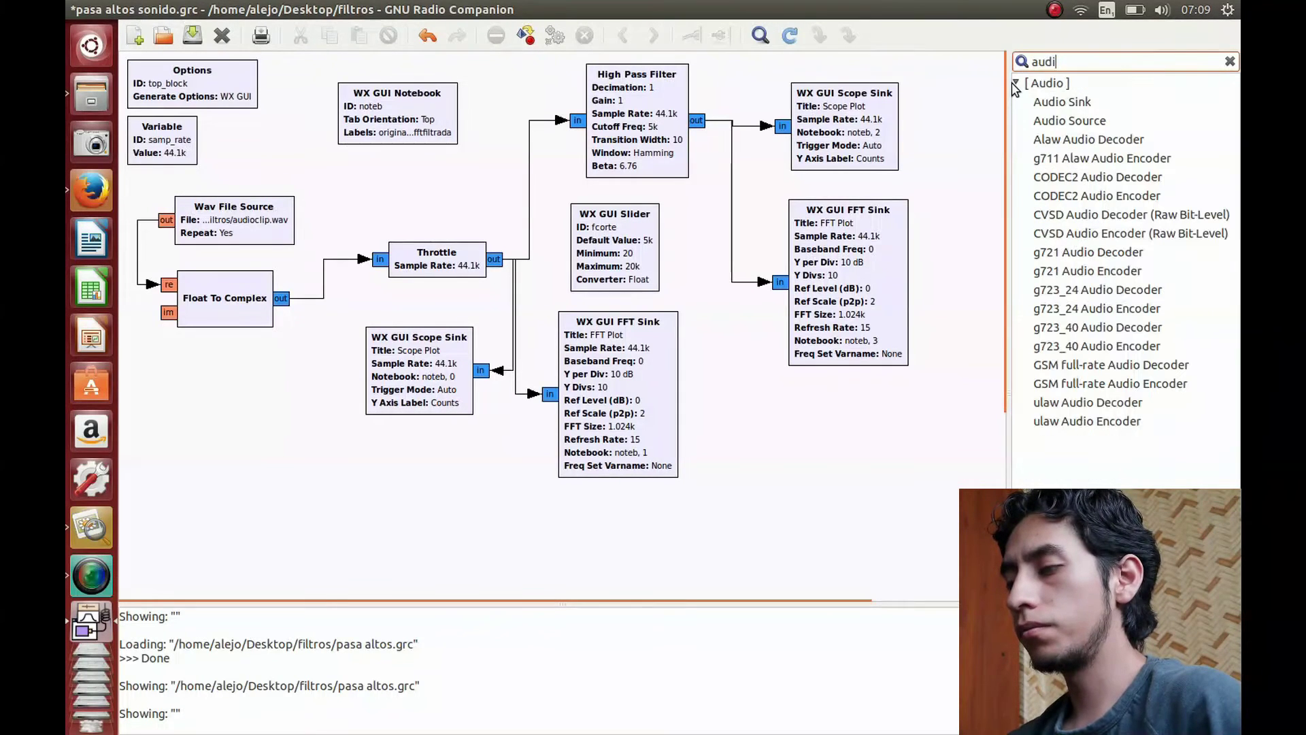
{"action": "left_click_drag", "start_coordinate": [1084, 109], "coordinate": [840, 488]}
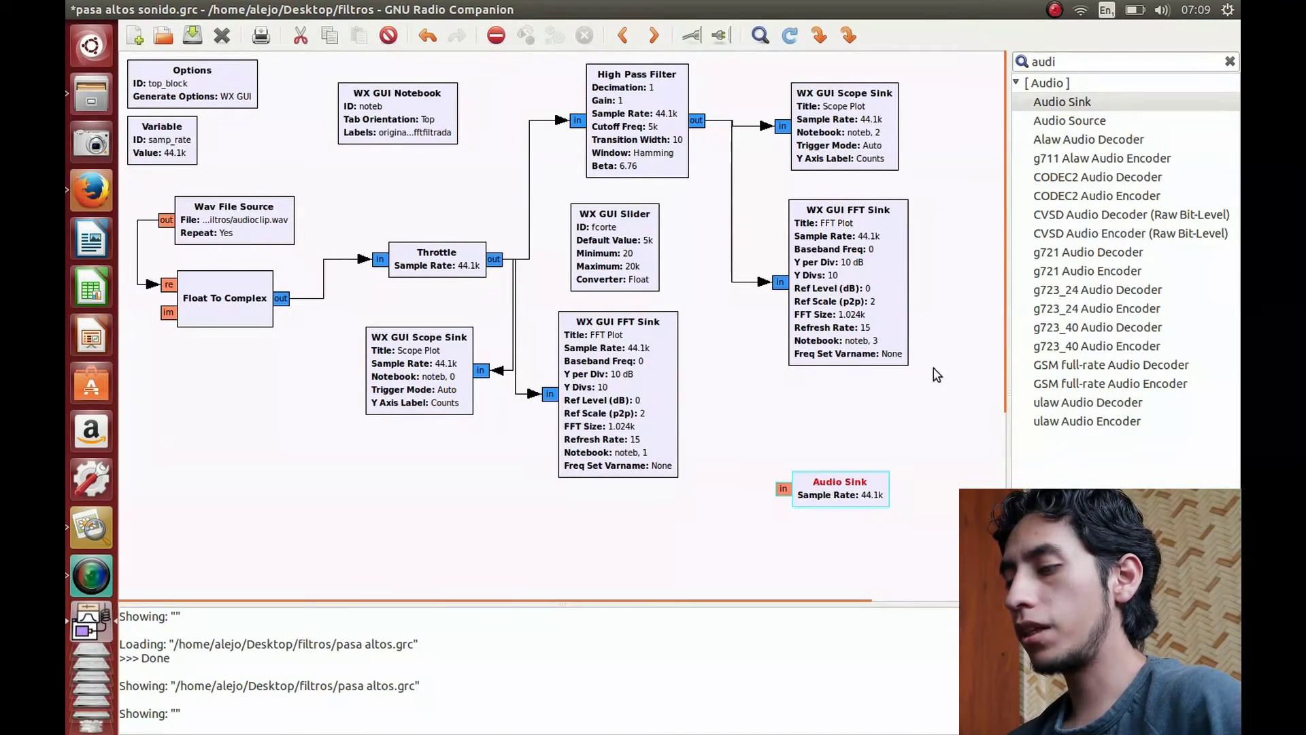
{"action": "left_click_drag", "start_coordinate": [1092, 62], "coordinate": [951, 68]}
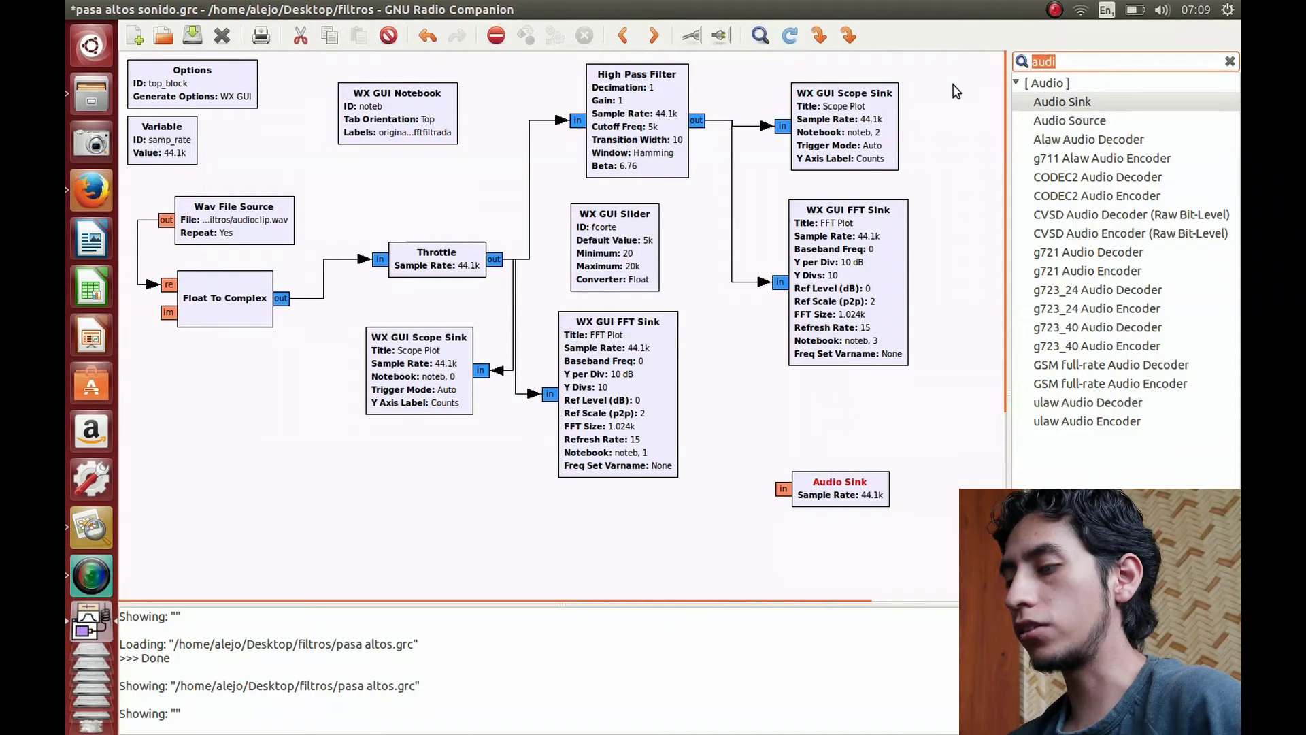
{"action": "type", "text": "comp"}
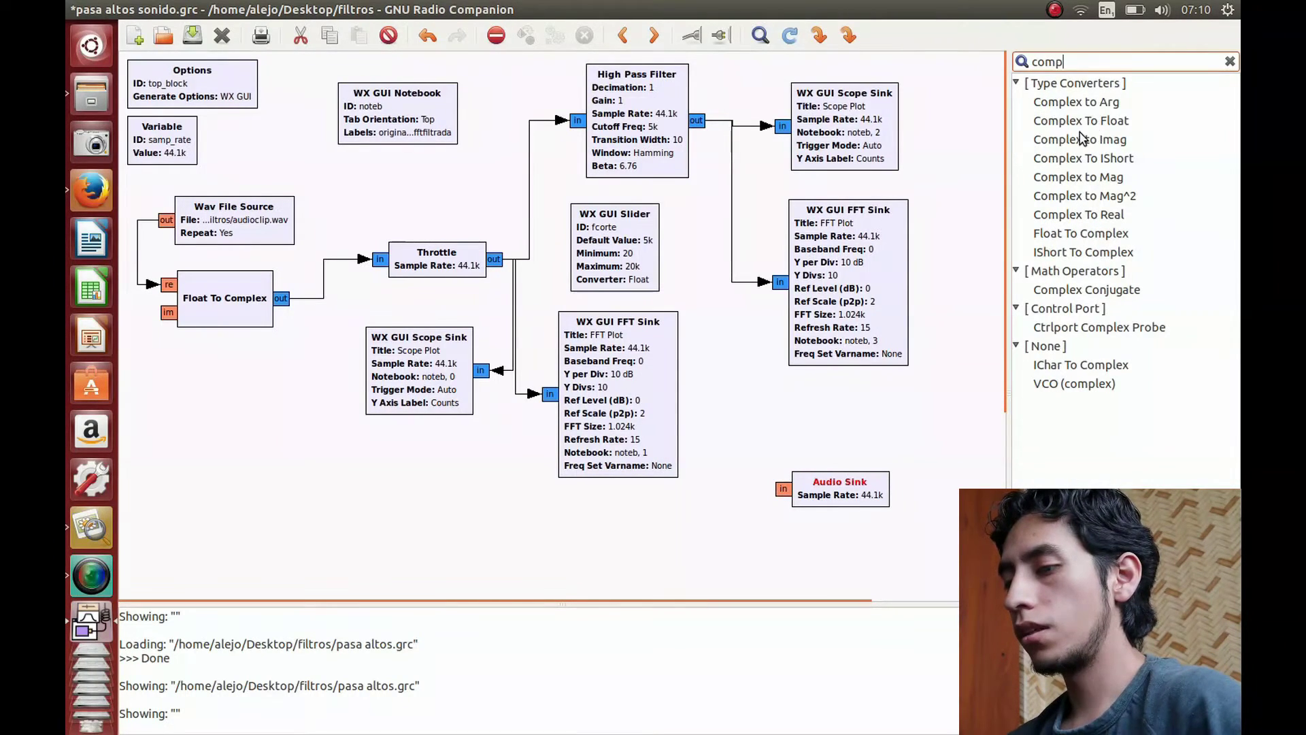
{"action": "left_click_drag", "start_coordinate": [1082, 120], "coordinate": [827, 442]}
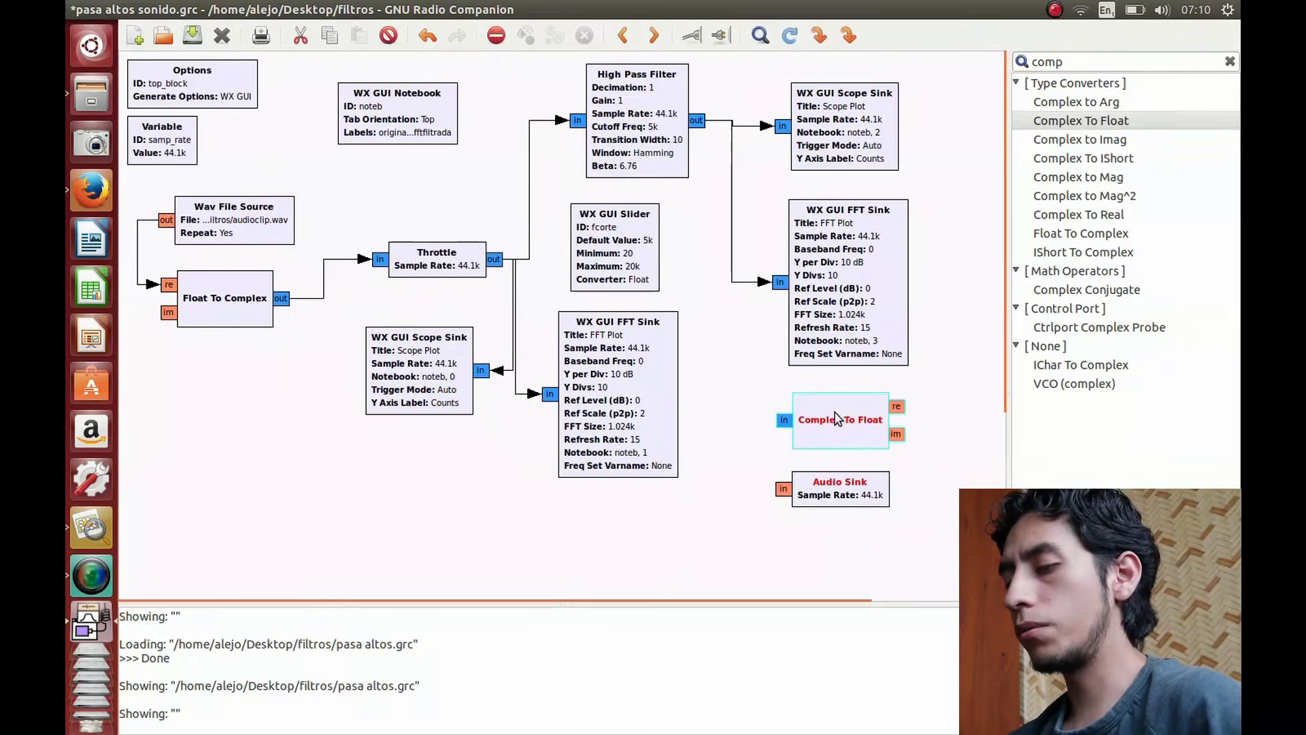
Step: Wire the High Pass Filter through Complex To Float's re output to the Audio Sink, turned 180 degrees, and run the flow graph
{"action": "left_click", "coordinate": [696, 120]}
{"action": "left_click", "coordinate": [778, 422]}
{"action": "left_click", "coordinate": [850, 496]}
{"action": "key", "text": "Left"}
{"action": "key", "text": "Left"}
{"action": "left_click", "coordinate": [890, 408]}
{"action": "left_click", "coordinate": [898, 488]}
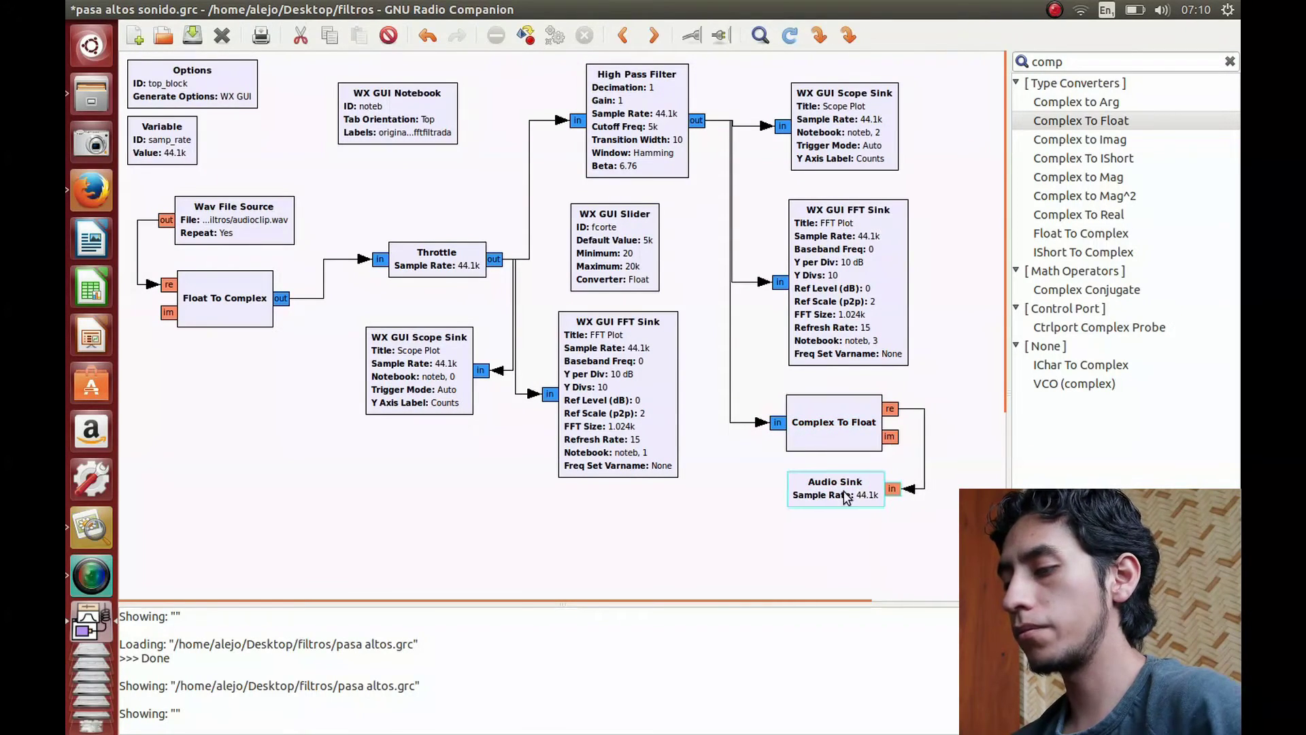
{"action": "key", "text": "F6"}
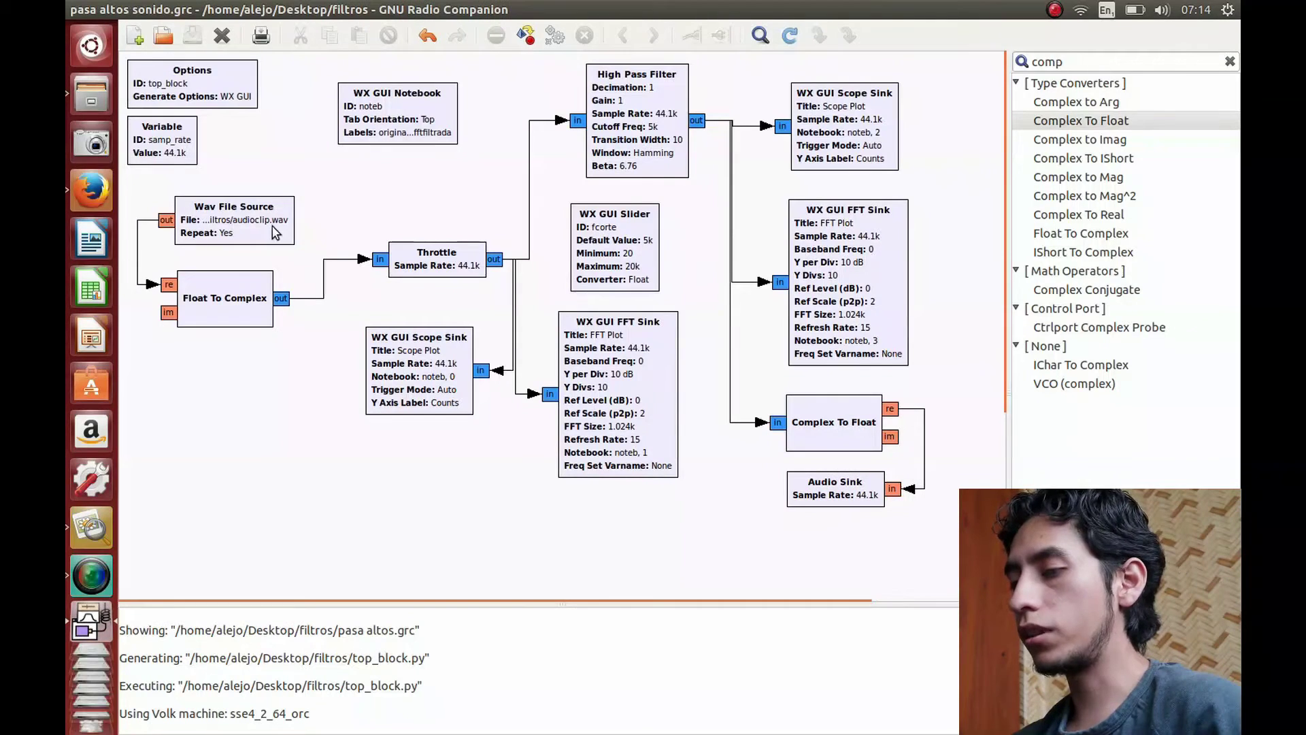
Step: Play audioclip.wav from the Music folder in the video player and close the player
{"action": "right_click", "coordinate": [91, 96]}
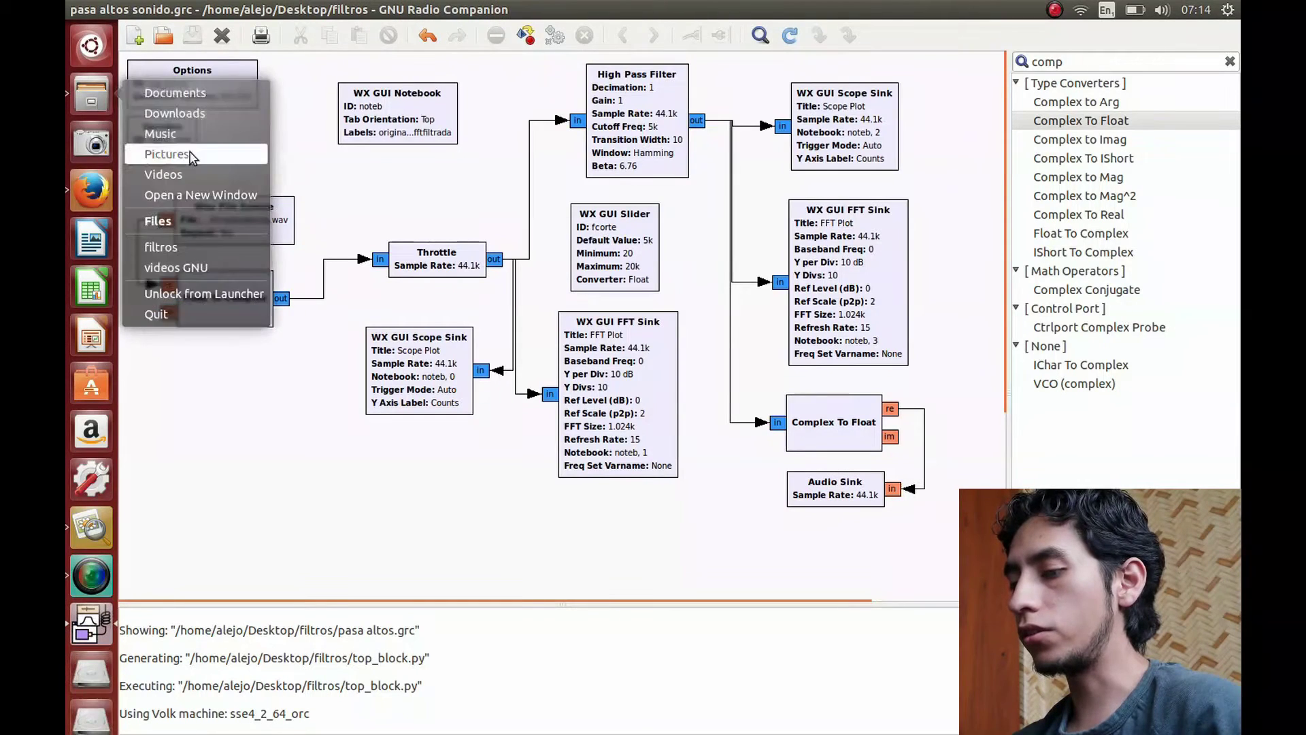
{"action": "left_click", "coordinate": [166, 143]}
{"action": "left_click", "coordinate": [350, 104]}
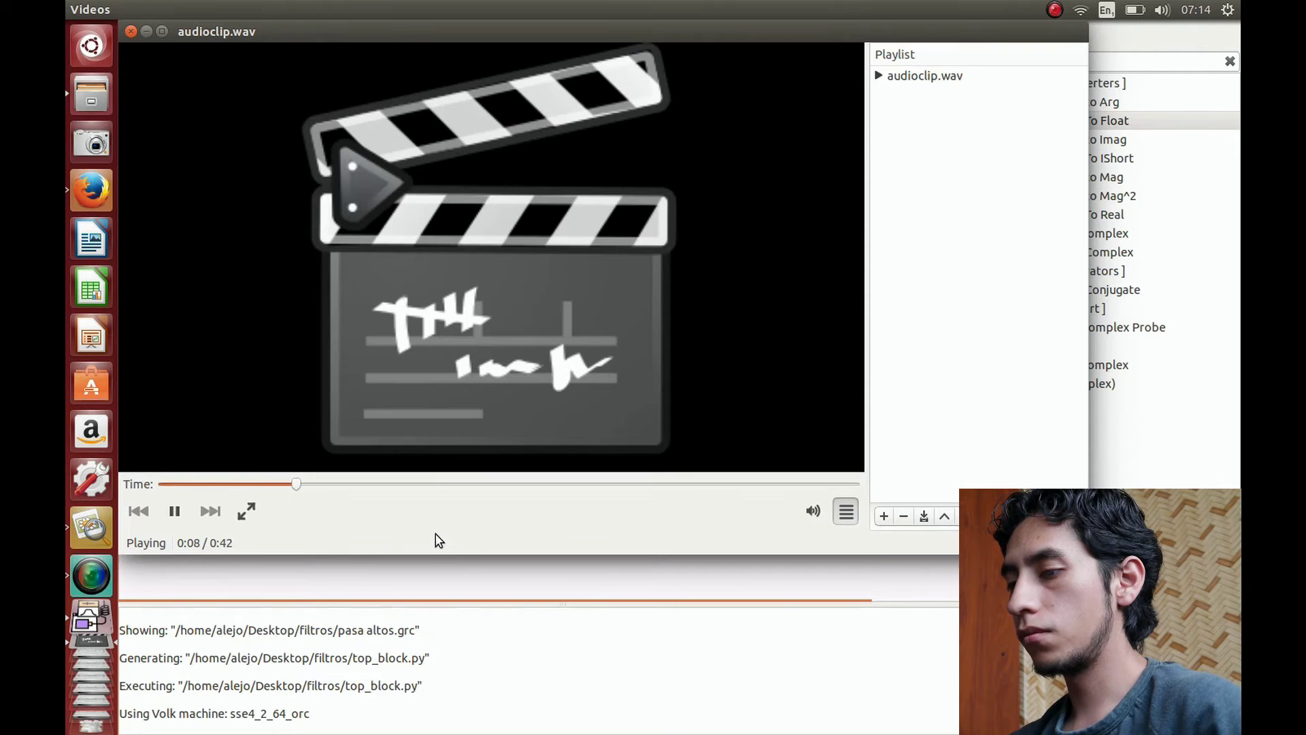
{"action": "left_click", "coordinate": [130, 32]}
Step: Check the sample rate in audioclip.wav's audio properties, and close the properties and the Music folder
{"action": "right_click", "coordinate": [350, 103]}
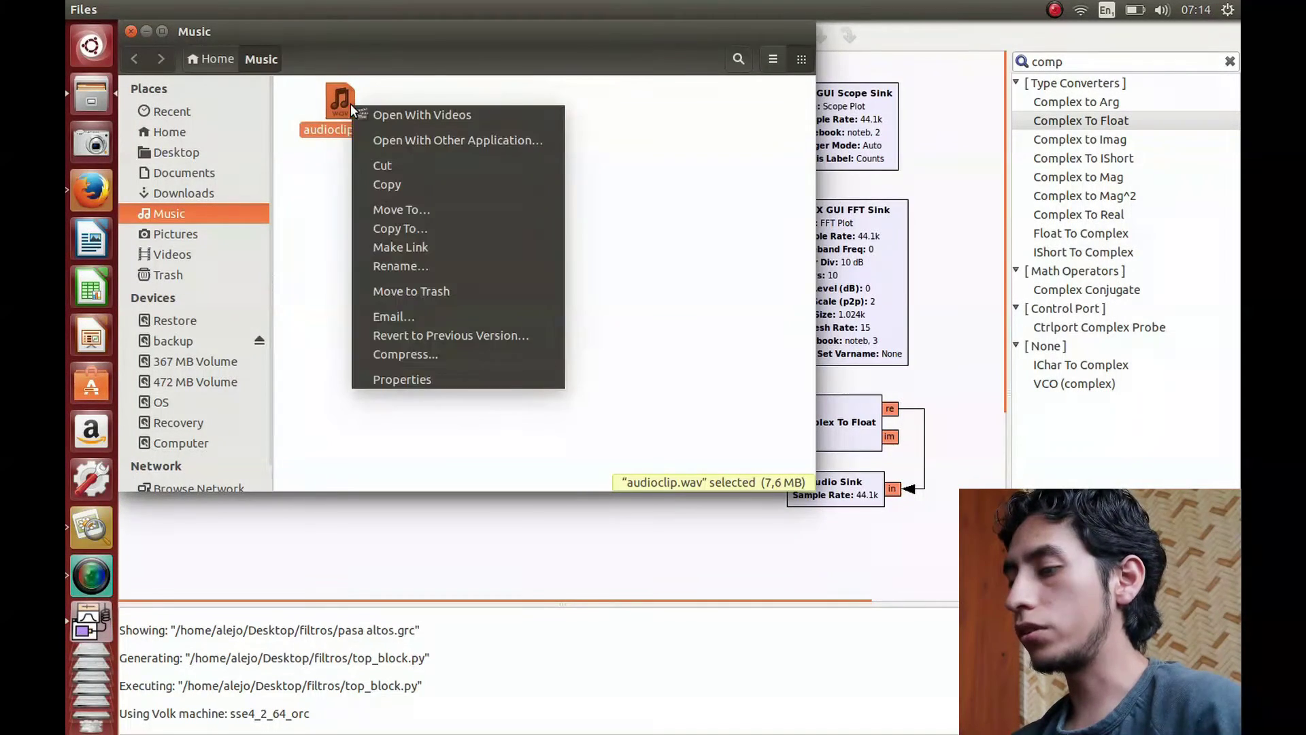
{"action": "left_click", "coordinate": [422, 376]}
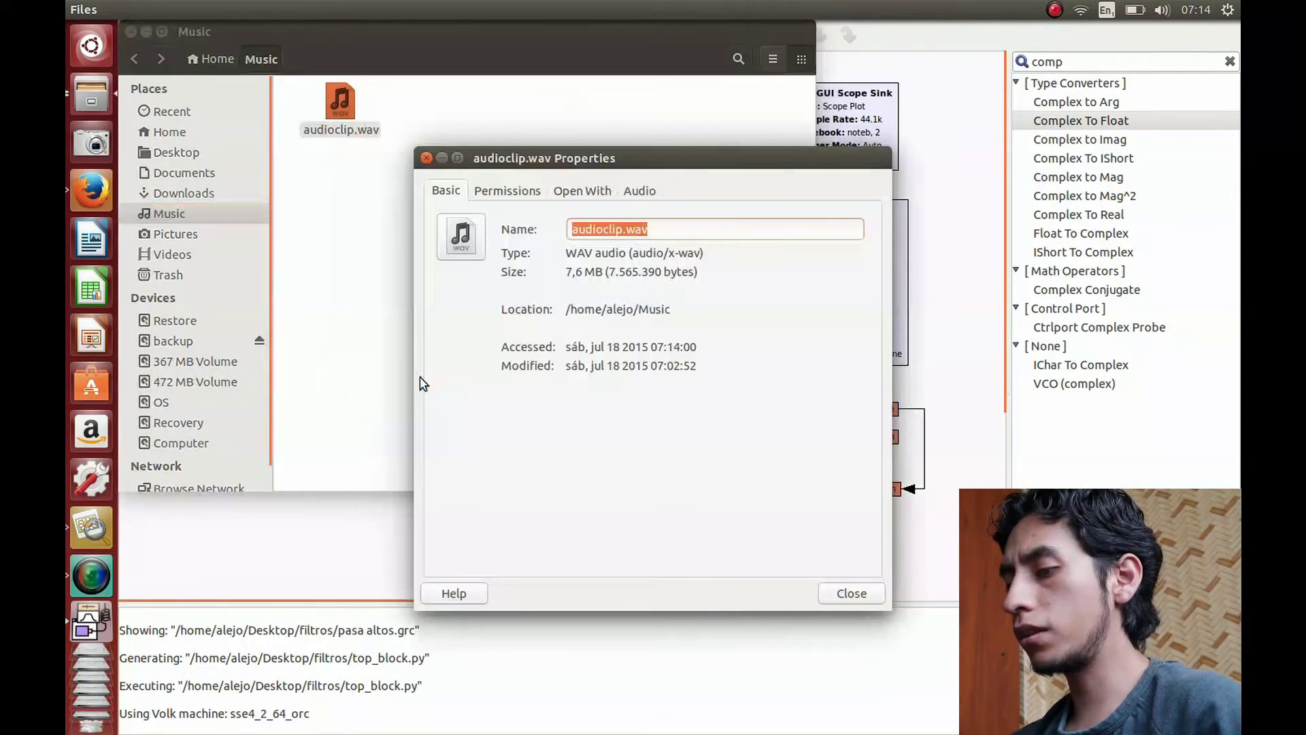
{"action": "left_click", "coordinate": [628, 194]}
{"action": "left_click_drag", "start_coordinate": [524, 439], "coordinate": [608, 454]}
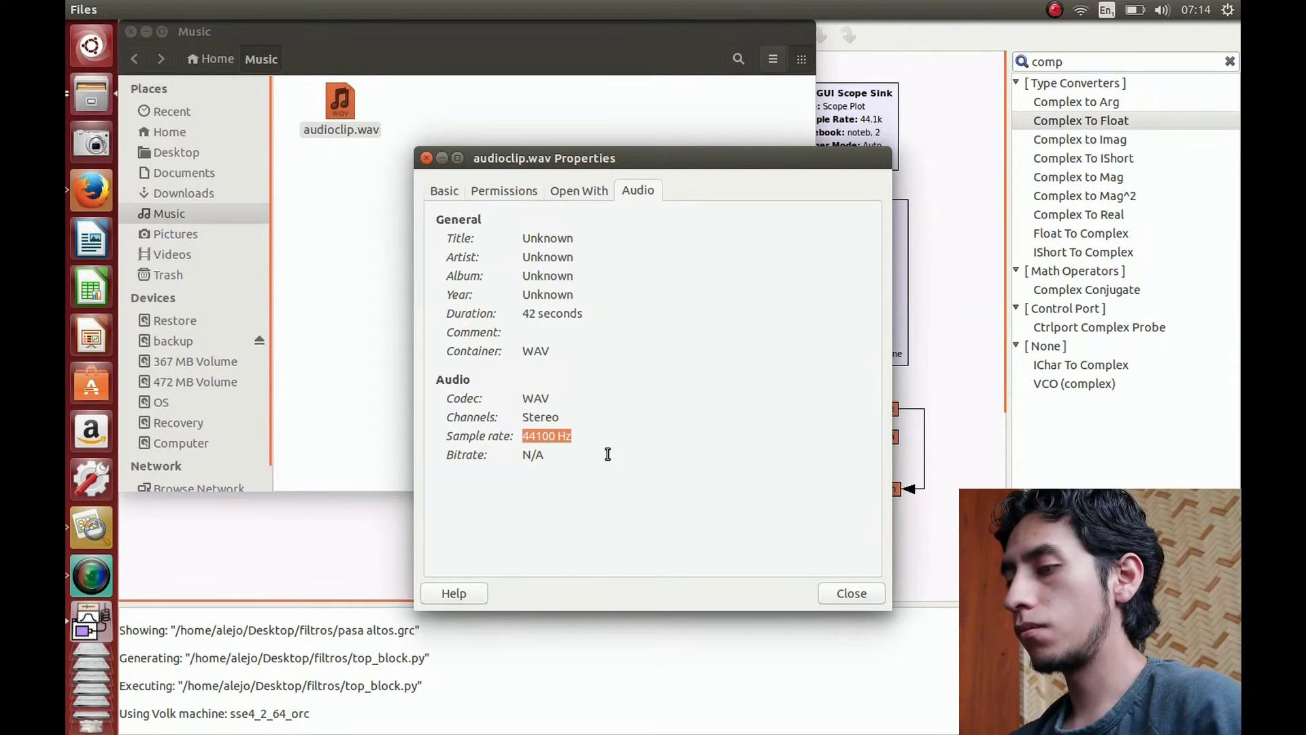
{"action": "left_click", "coordinate": [861, 597]}
{"action": "left_click", "coordinate": [128, 31]}
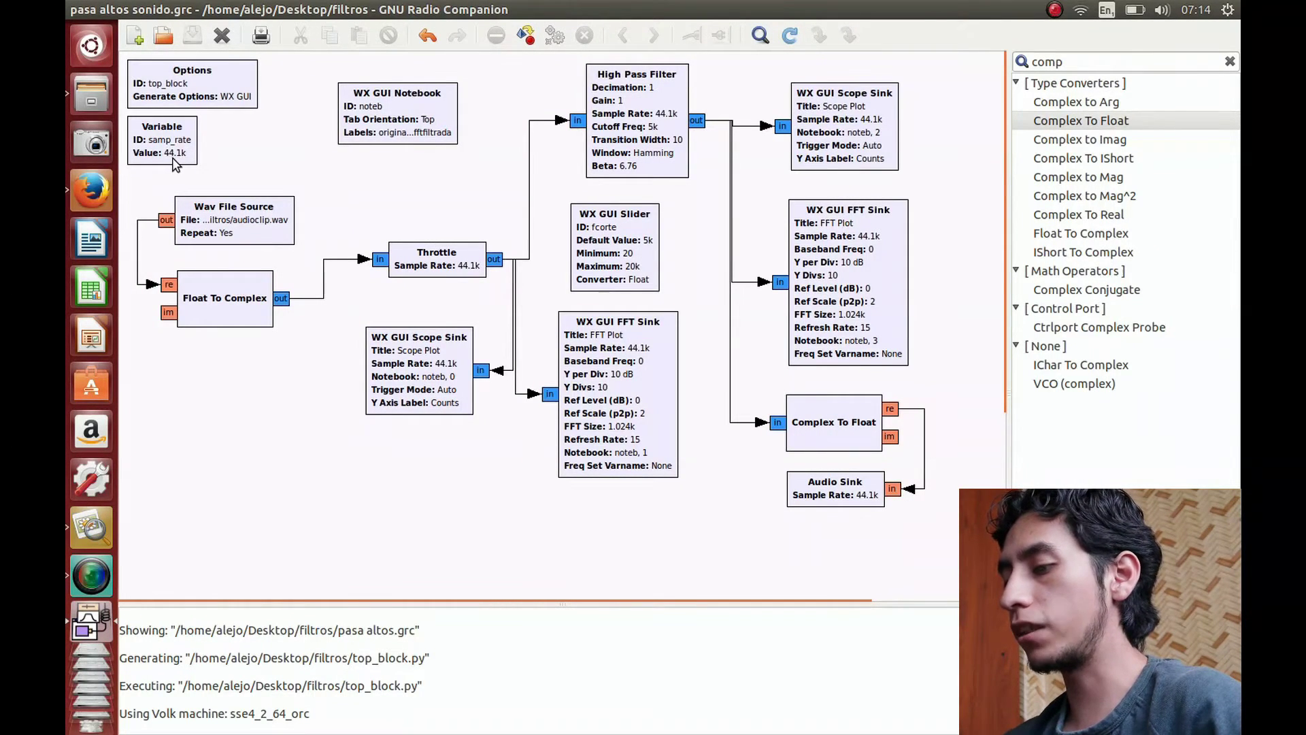
Step: Run the flow graph and view the audio's original scope plot, its FFT and the filtered signal's FFT
{"action": "left_click", "coordinate": [561, 41]}
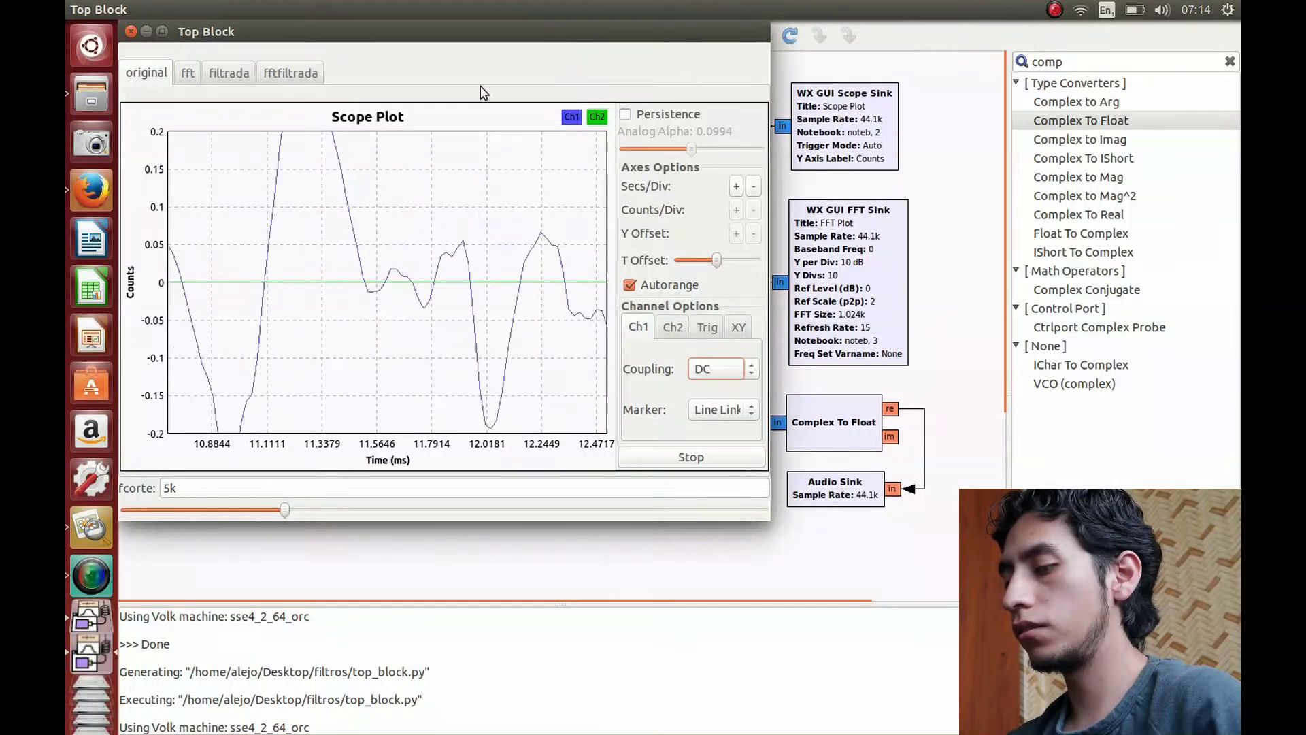
{"action": "left_click_drag", "start_coordinate": [437, 47], "coordinate": [568, 75]}
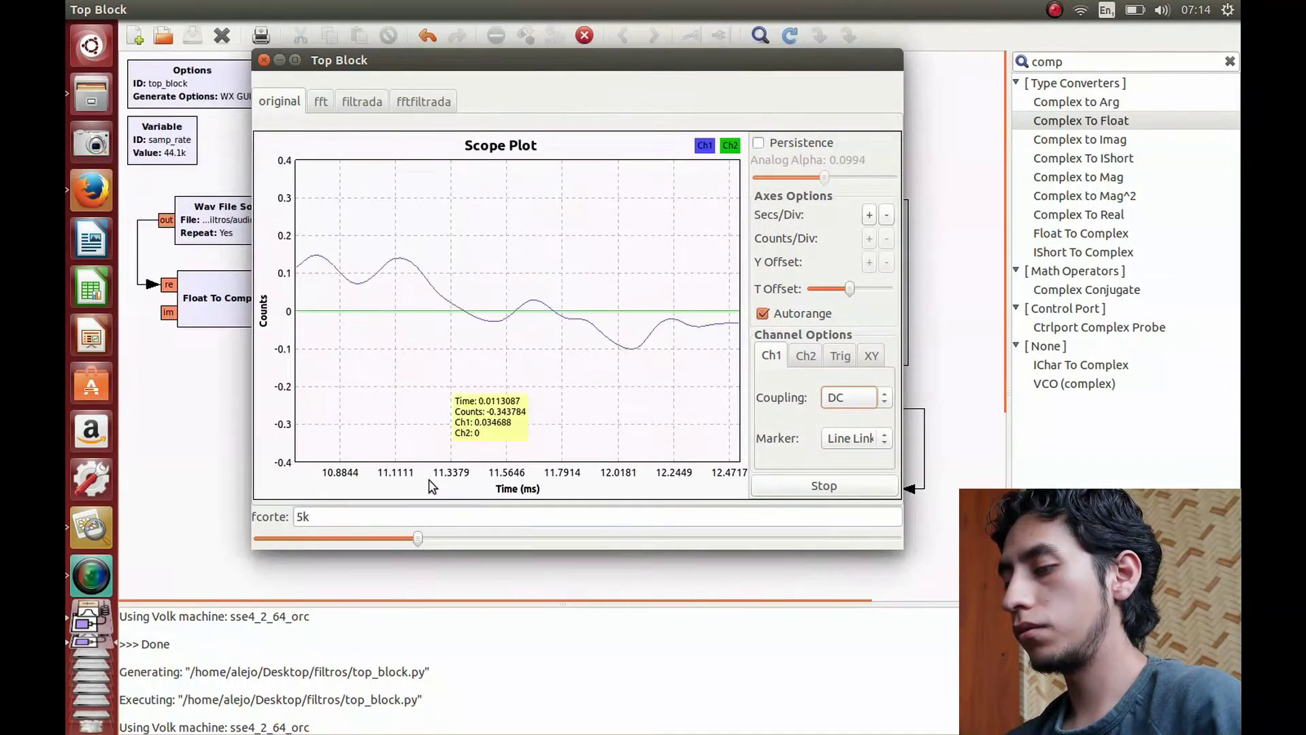
{"action": "left_click", "coordinate": [320, 102]}
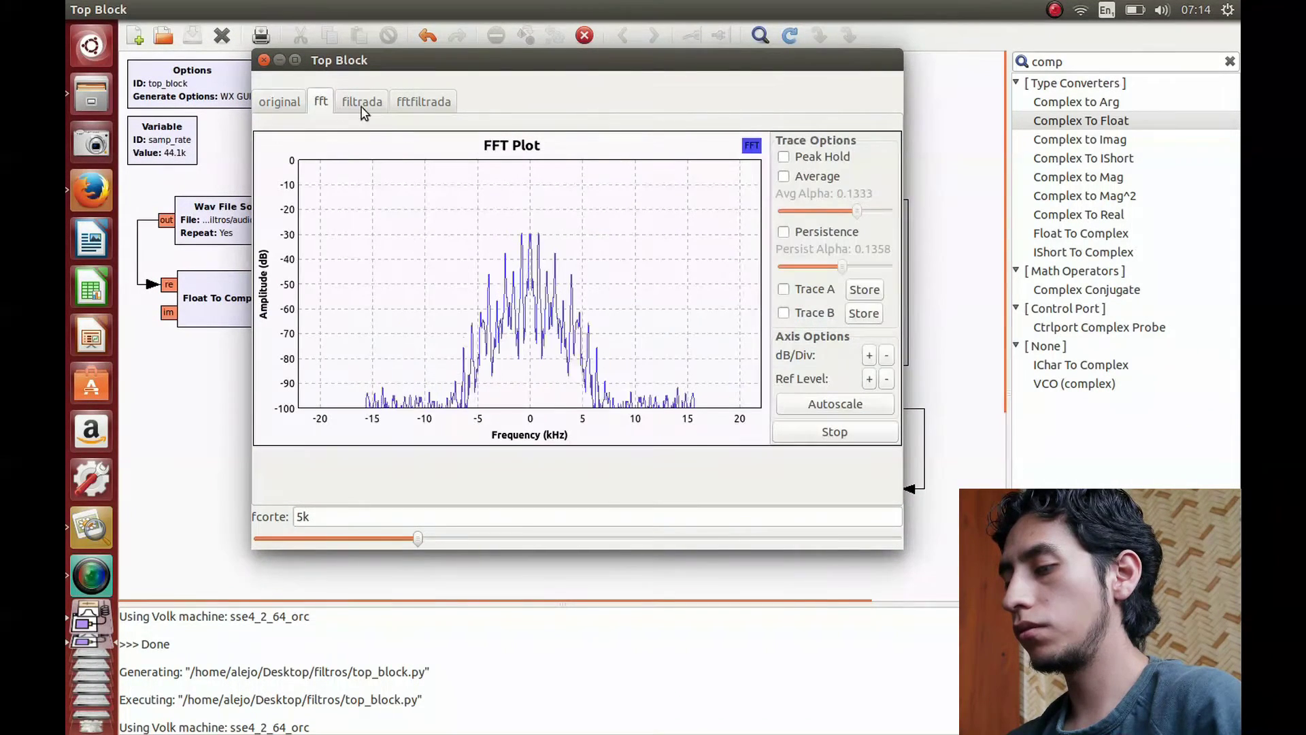
{"action": "left_click", "coordinate": [426, 104]}
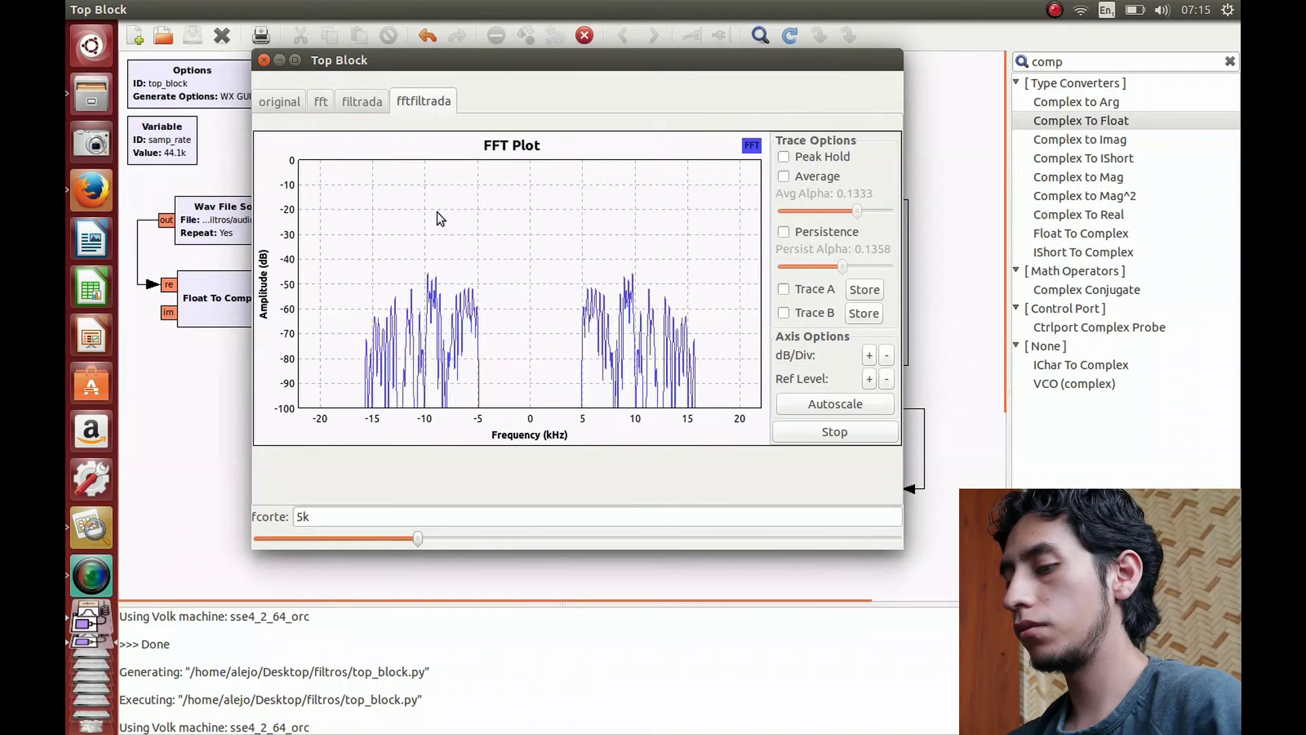
Step: Lower fcorte to 20 on the filtered FFT plot and raise it past 2k on the filtrada scope plot
{"action": "left_click_drag", "start_coordinate": [421, 542], "coordinate": [262, 542]}
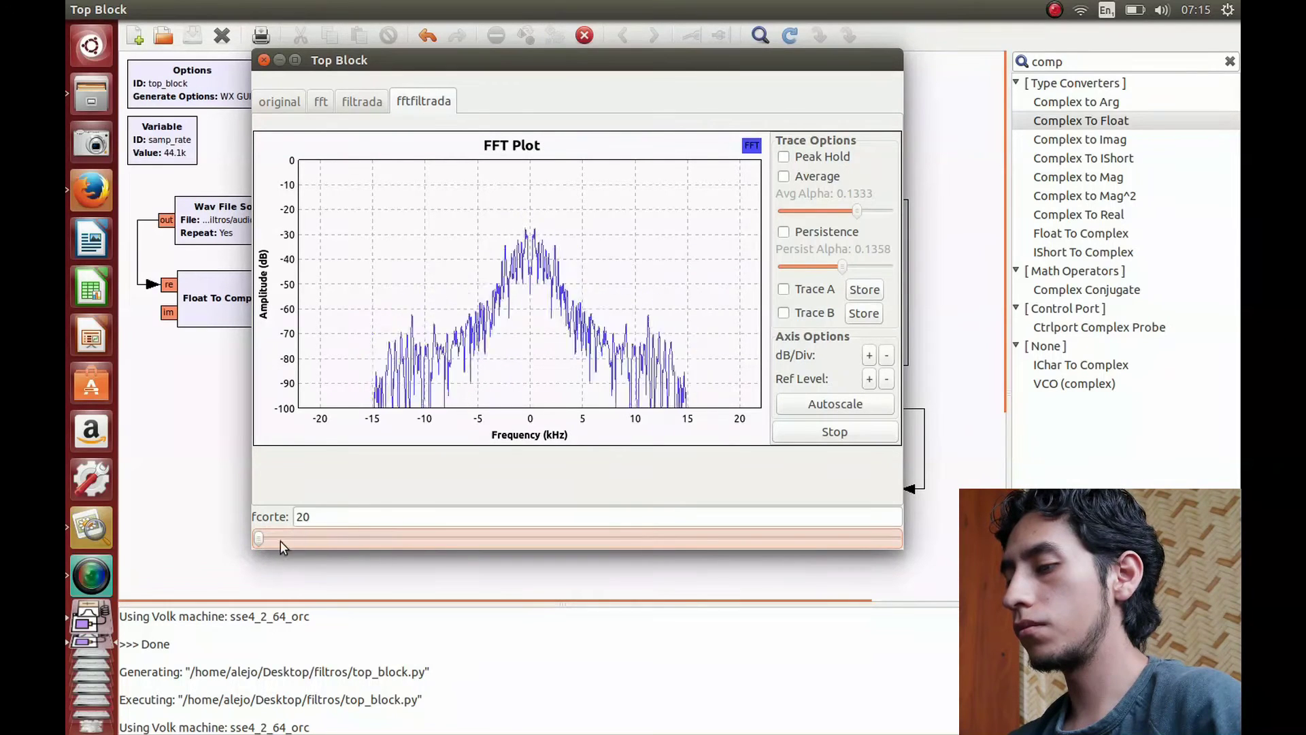
{"action": "left_click_drag", "start_coordinate": [261, 541], "coordinate": [222, 543]}
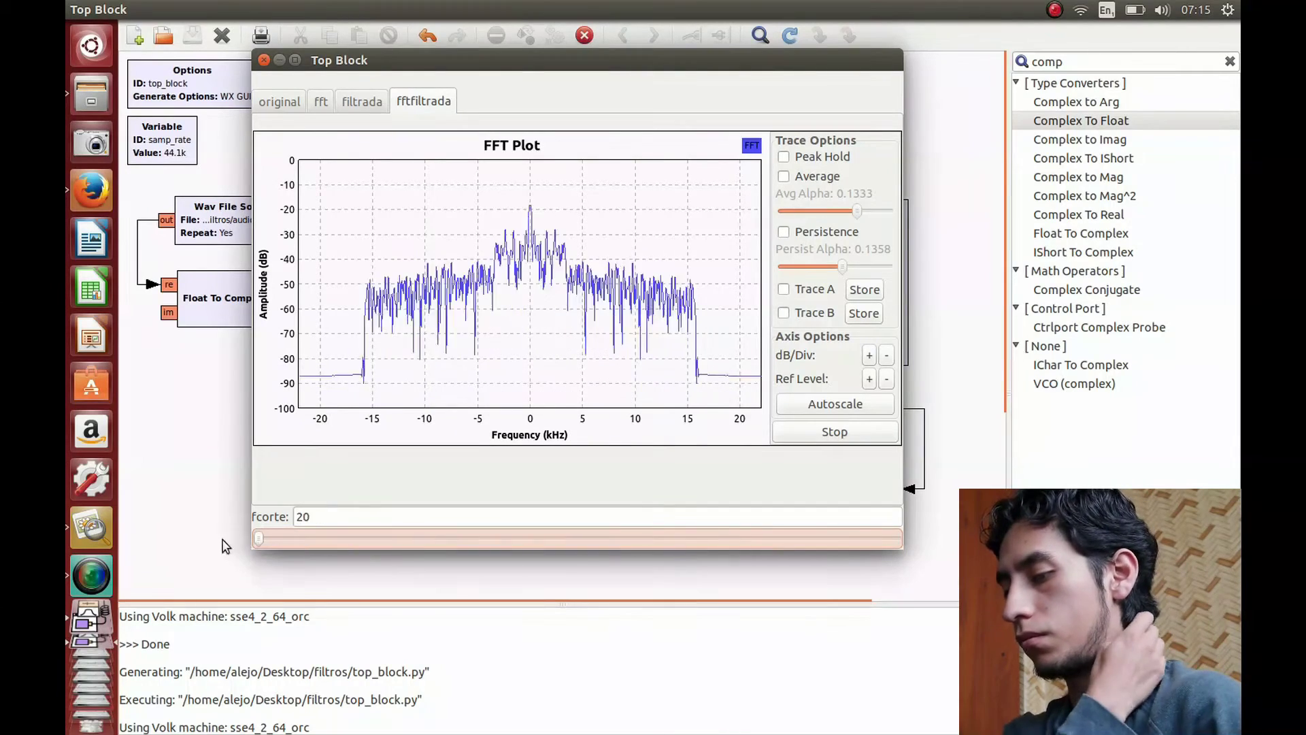
{"action": "left_click", "coordinate": [361, 103]}
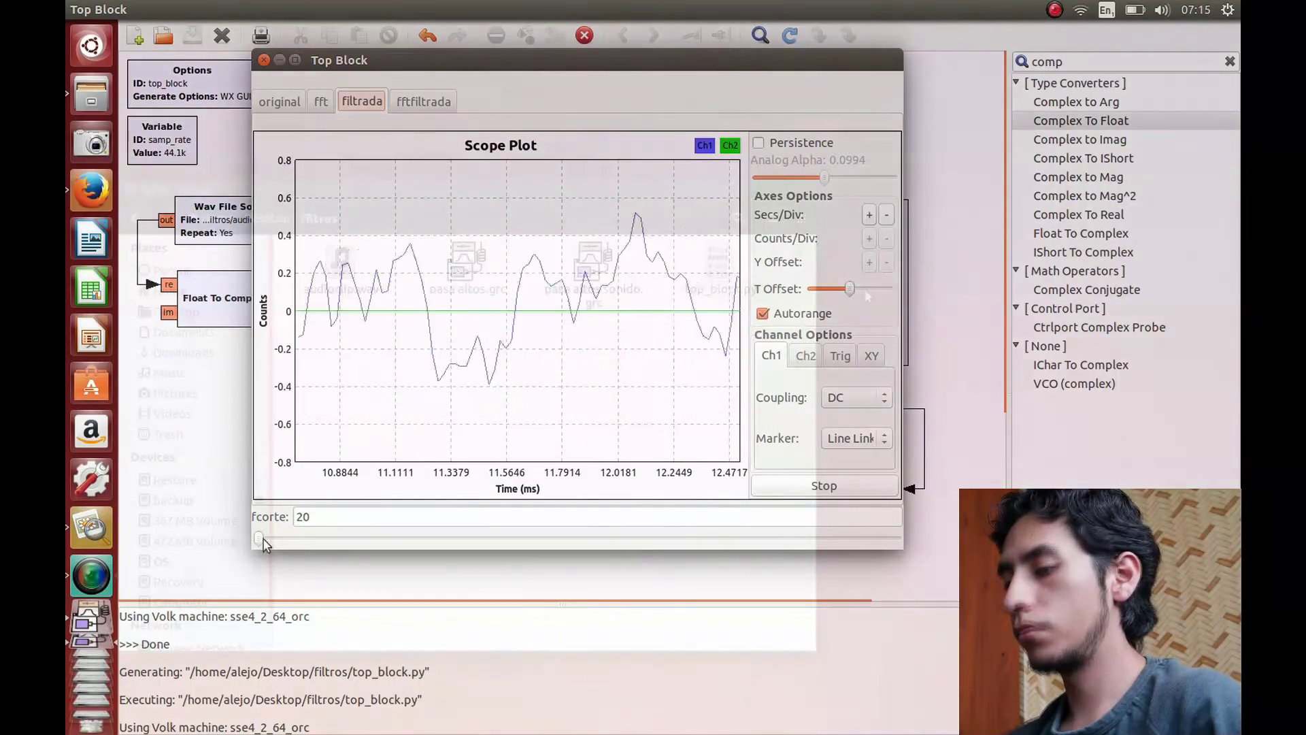
{"action": "left_click_drag", "start_coordinate": [264, 537], "coordinate": [300, 539]}
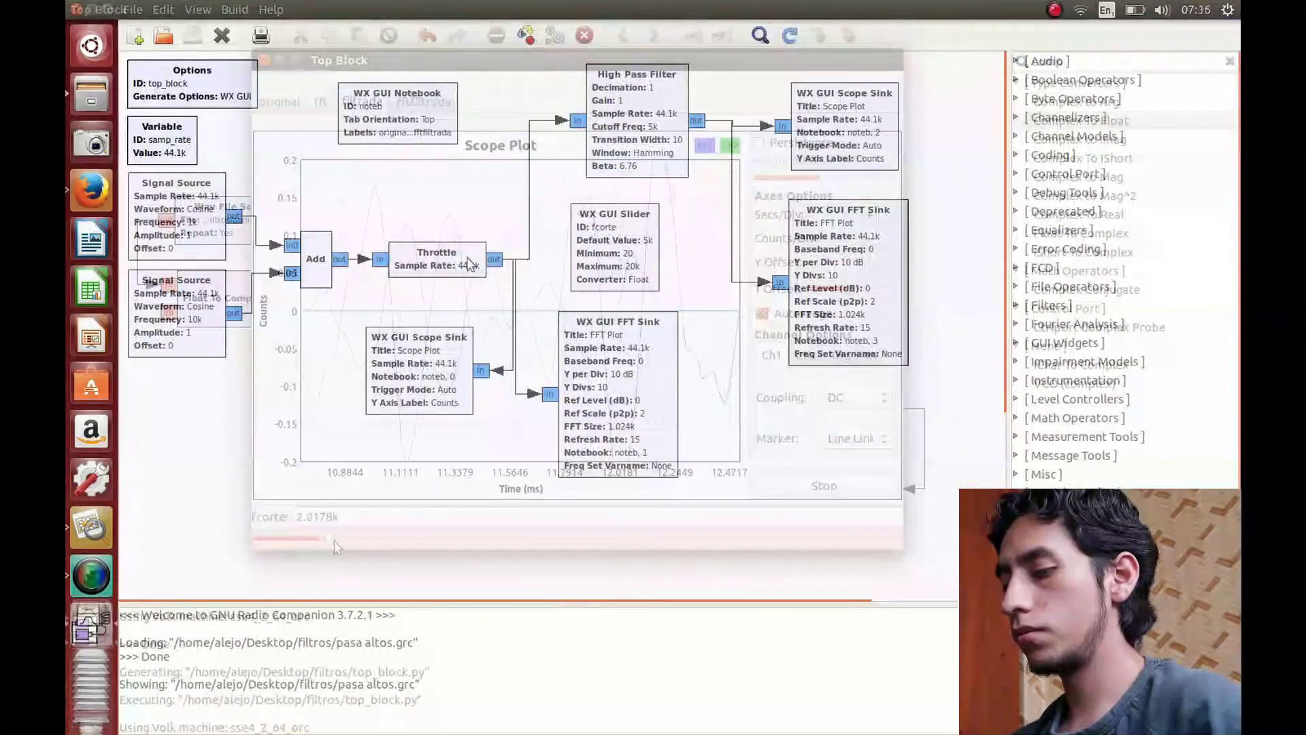
Step: Save a copy of the pasa altos flow graph as "pasa bajos.grc" in the filtros folder
{"action": "left_click", "coordinate": [133, 9]}
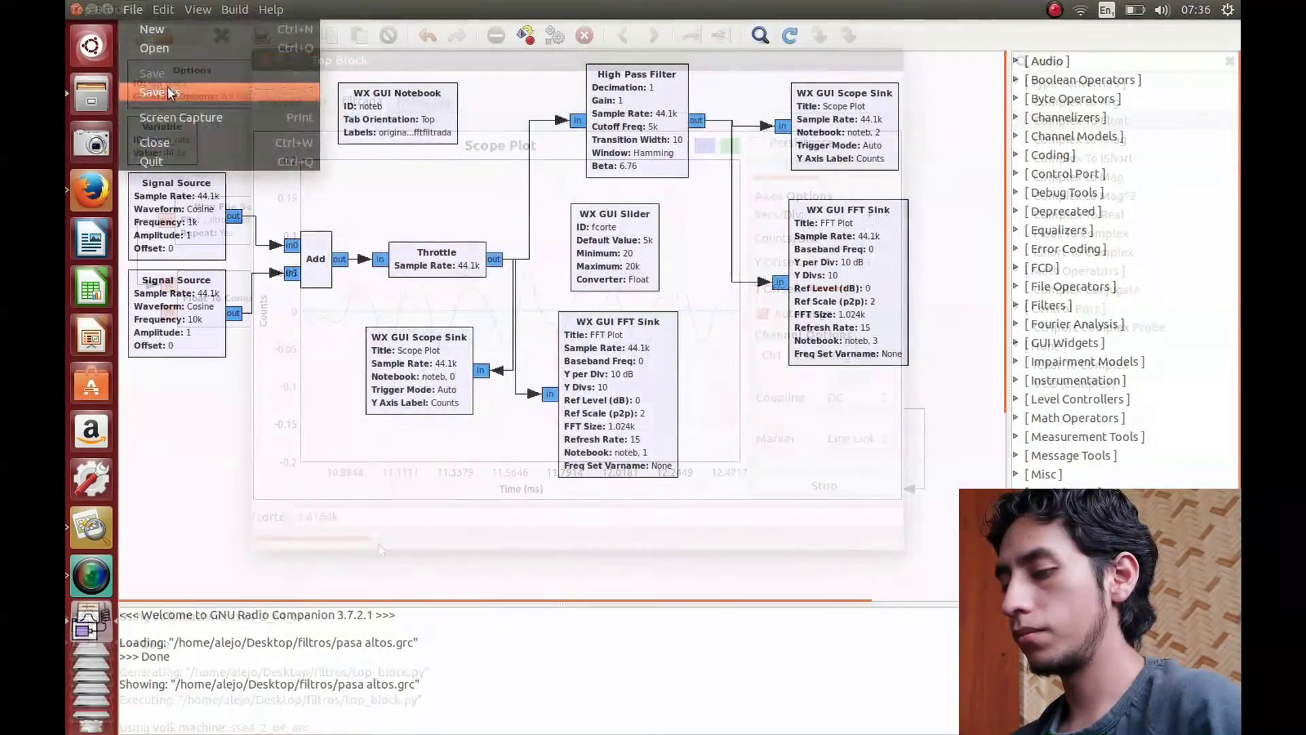
{"action": "left_click", "coordinate": [169, 93]}
{"action": "key", "text": "Right"}
{"action": "key", "text": "BackSpace"}
{"action": "key", "text": "BackSpace"}
{"action": "key", "text": "BackSpace"}
{"action": "key", "text": "BackSpace"}
{"action": "key", "text": "BackSpace"}
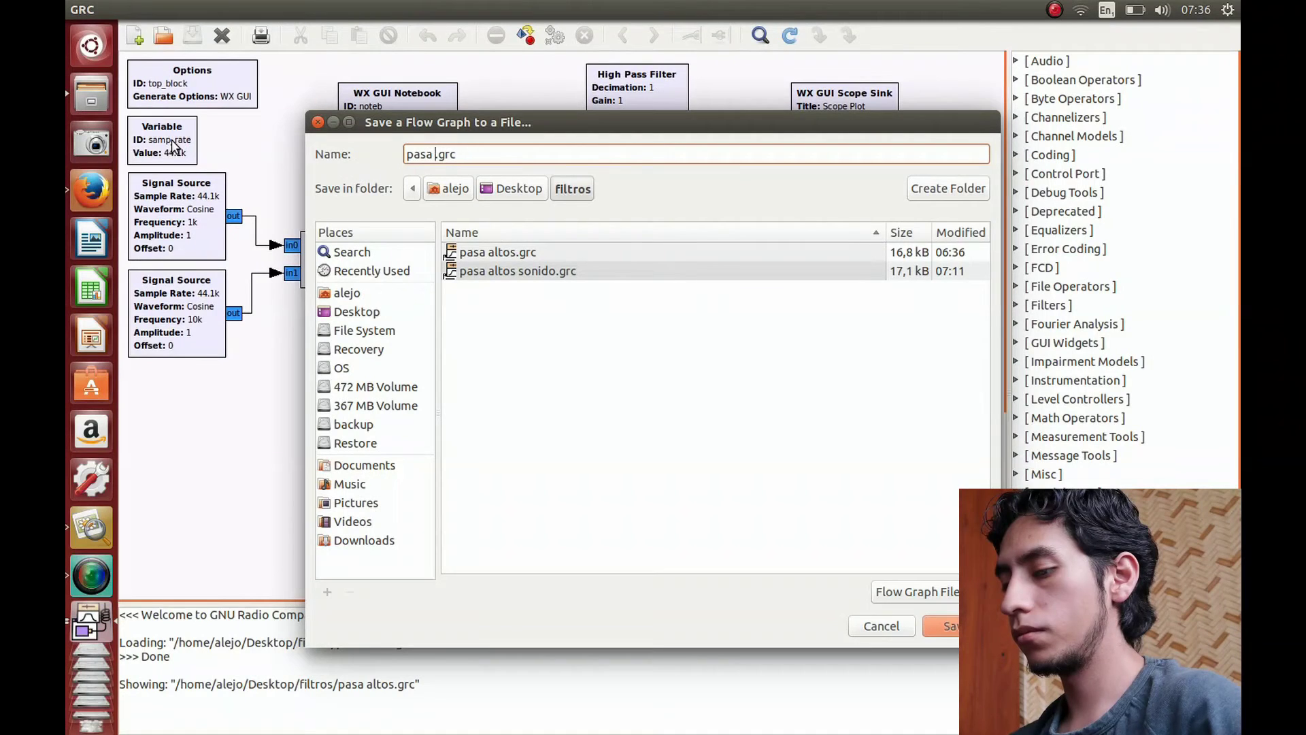
{"action": "type", "text": "bajos"}
{"action": "key", "text": "Return"}
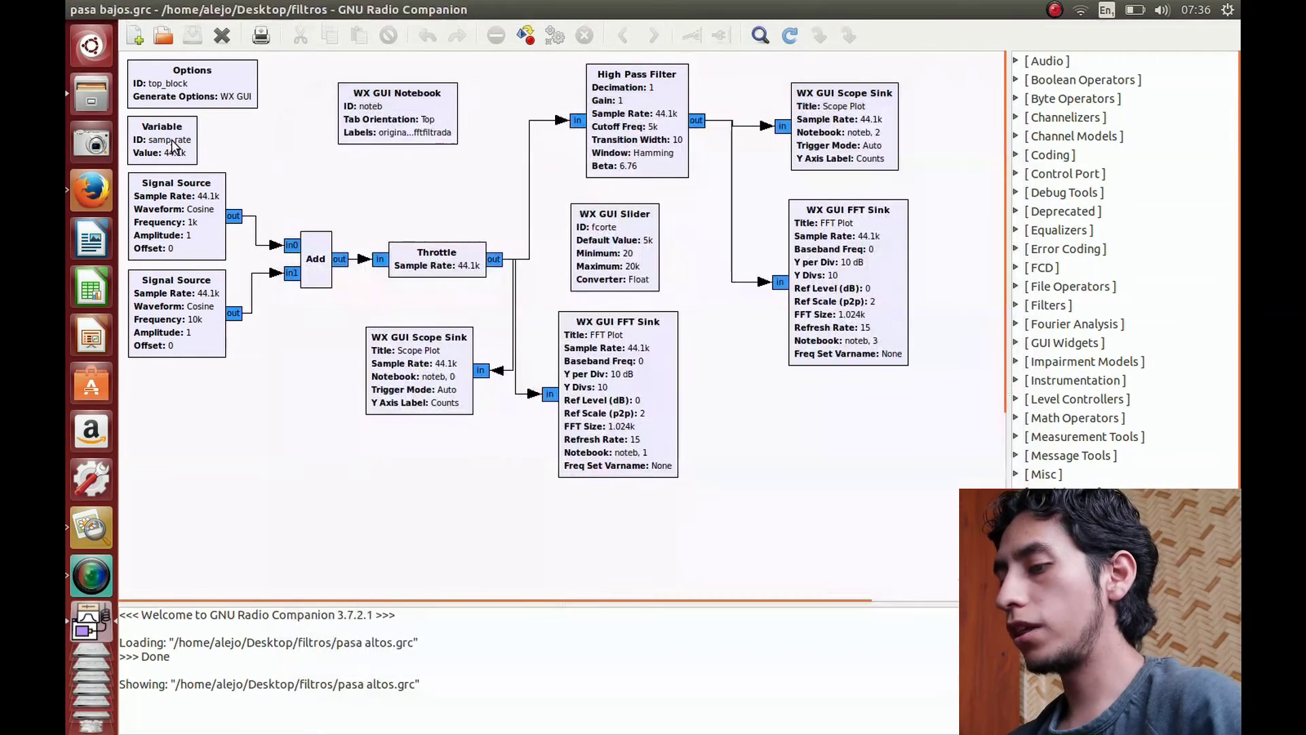
Step: Replace the High Pass Filter with a Low Pass Filter fed by the Throttle's output
{"action": "left_click", "coordinate": [637, 75]}
{"action": "key", "text": "Delete"}
{"action": "left_click", "coordinate": [761, 35]}
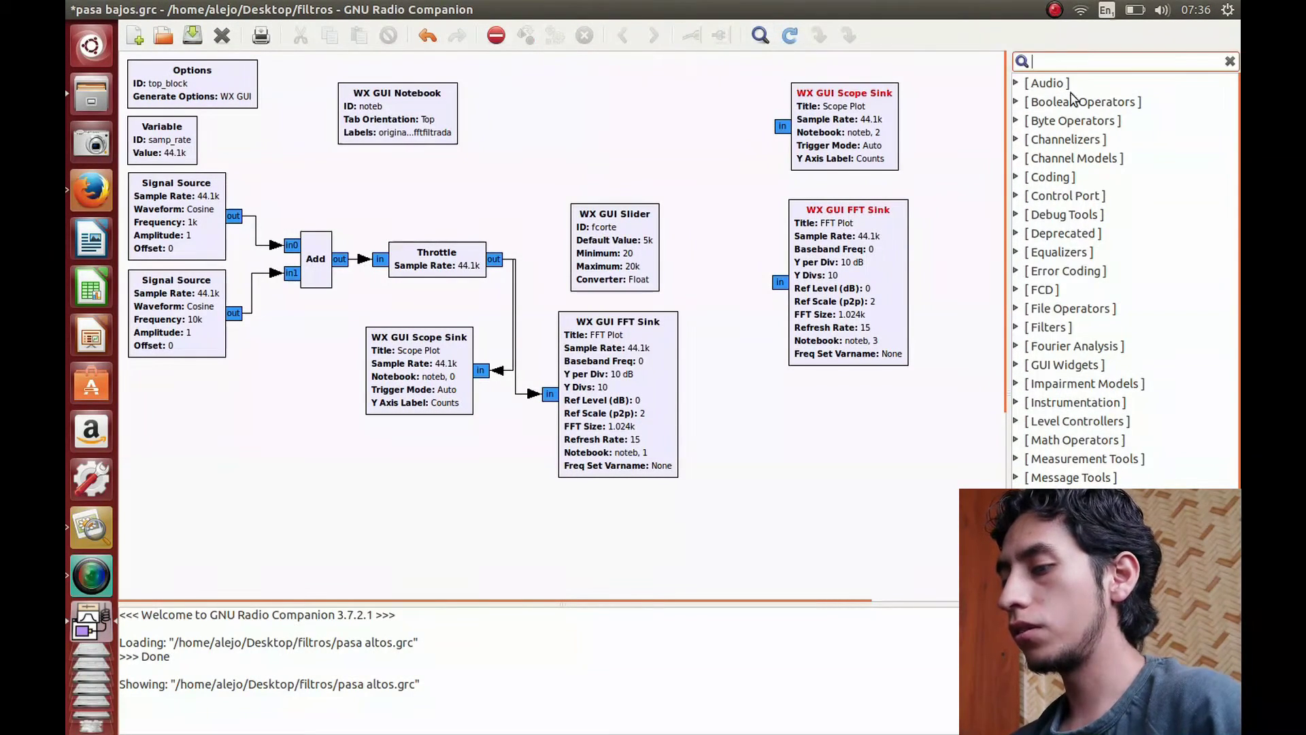
{"action": "type", "text": "low"}
{"action": "left_click_drag", "start_coordinate": [605, 117], "coordinate": [608, 121]}
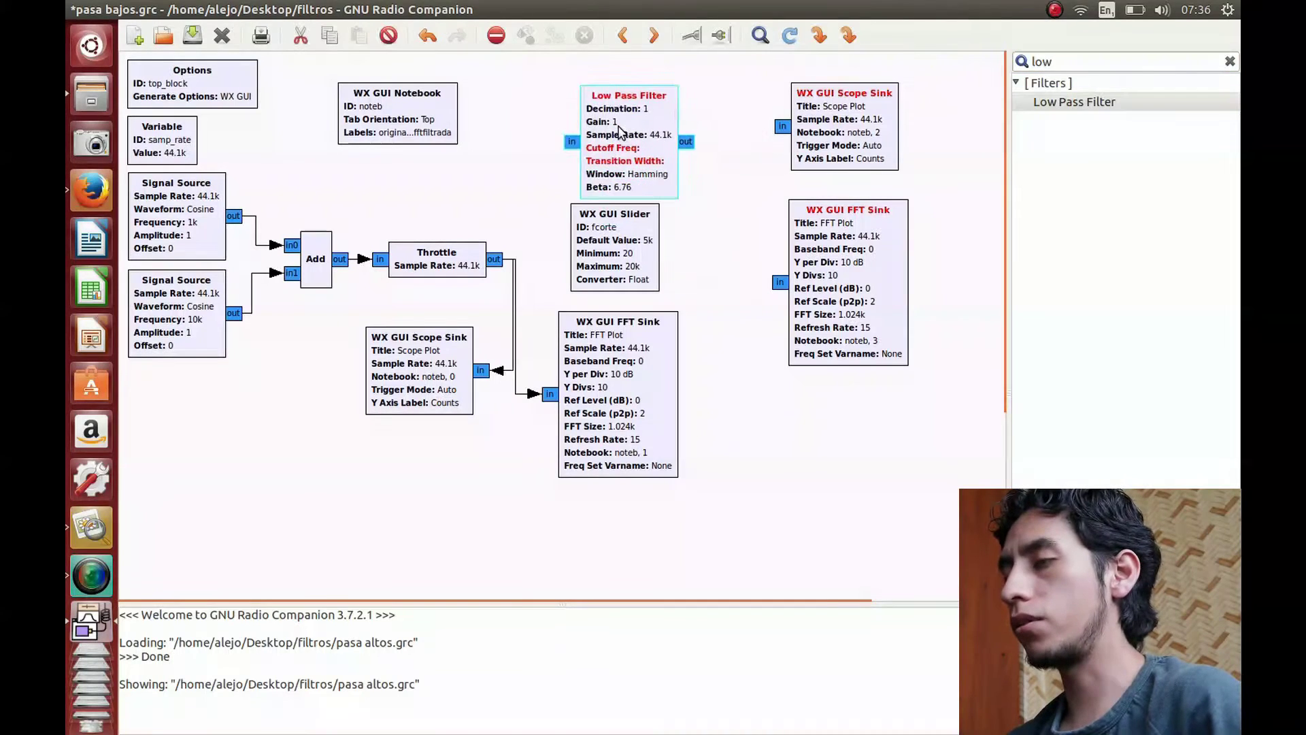
{"action": "left_click", "coordinate": [559, 135]}
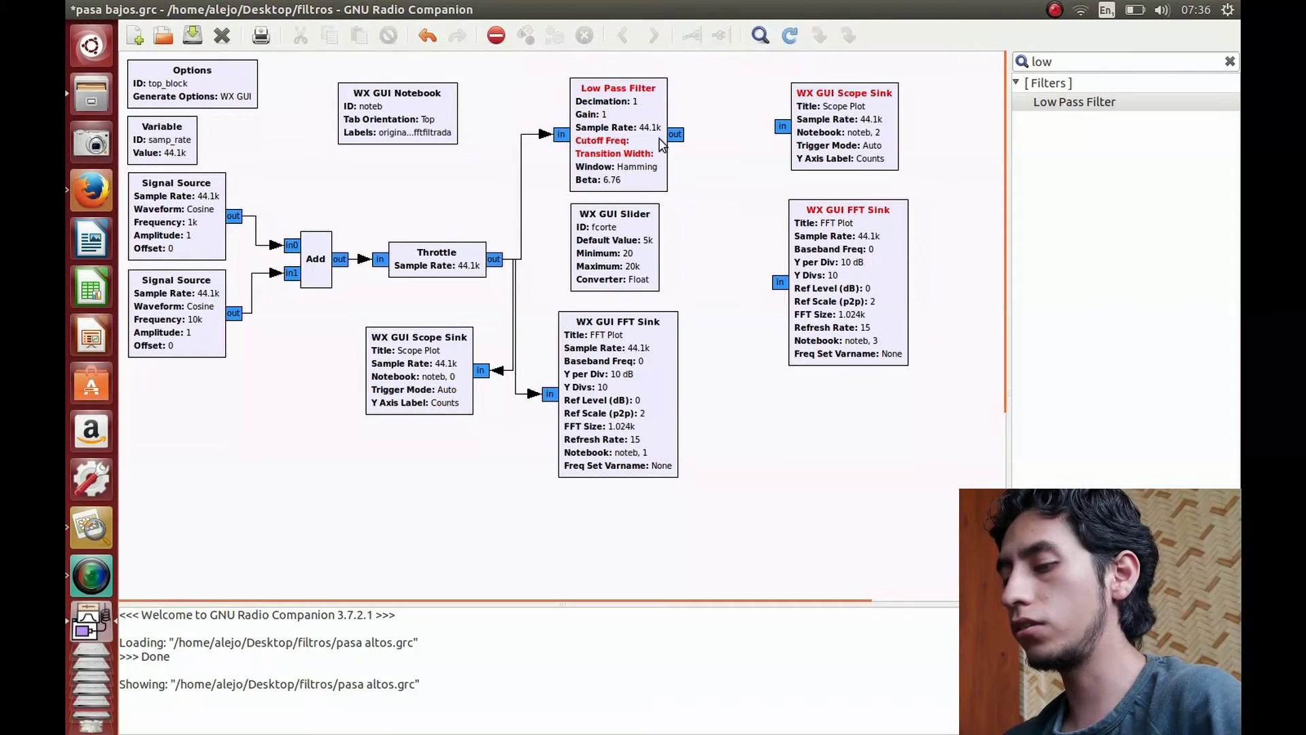
Step: Connect the Low Pass Filter's output to the unconnected WX GUI Scope Sink and WX GUI FFT Sink
{"action": "left_click", "coordinate": [680, 134]}
{"action": "left_click", "coordinate": [782, 127]}
{"action": "left_click", "coordinate": [779, 283]}
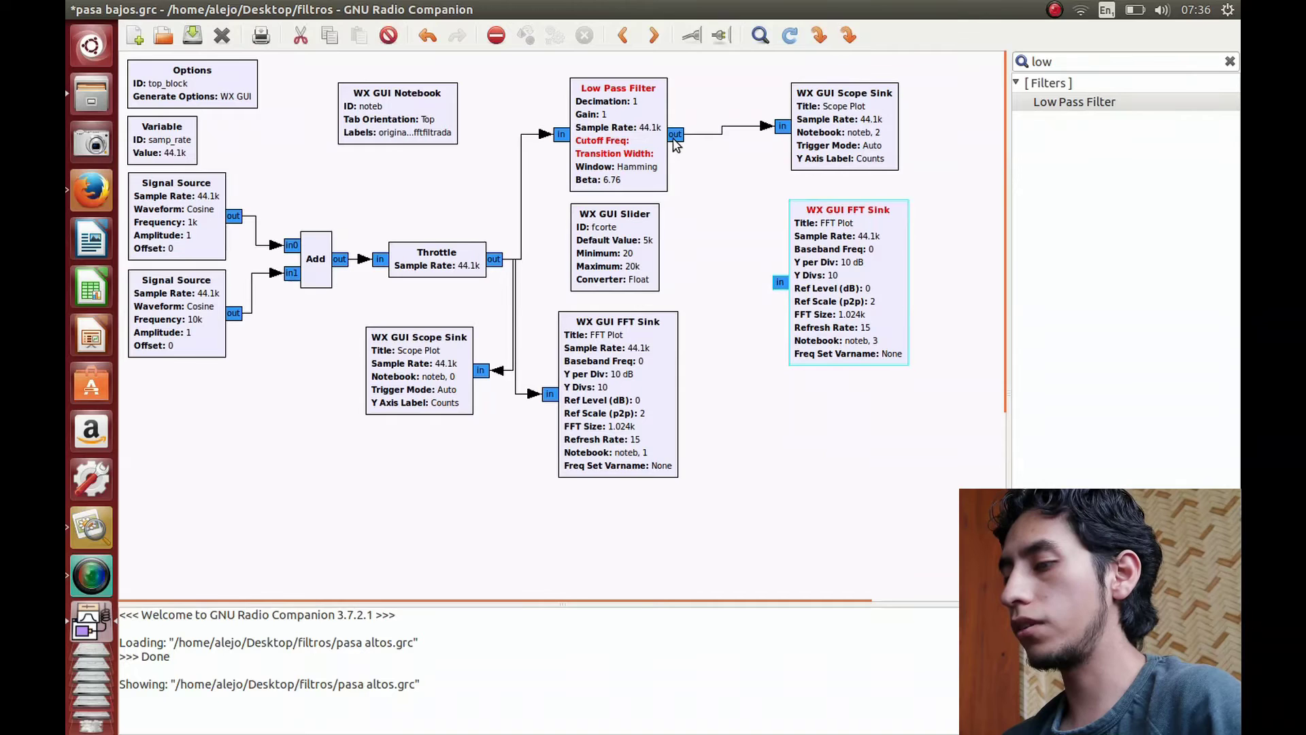
Step: Set the Low Pass Filter's cutoff frequency to fcorte and its transition width to 10
{"action": "double_click", "coordinate": [641, 151]}
{"action": "left_click", "coordinate": [643, 357]}
{"action": "type", "text": "fc"}
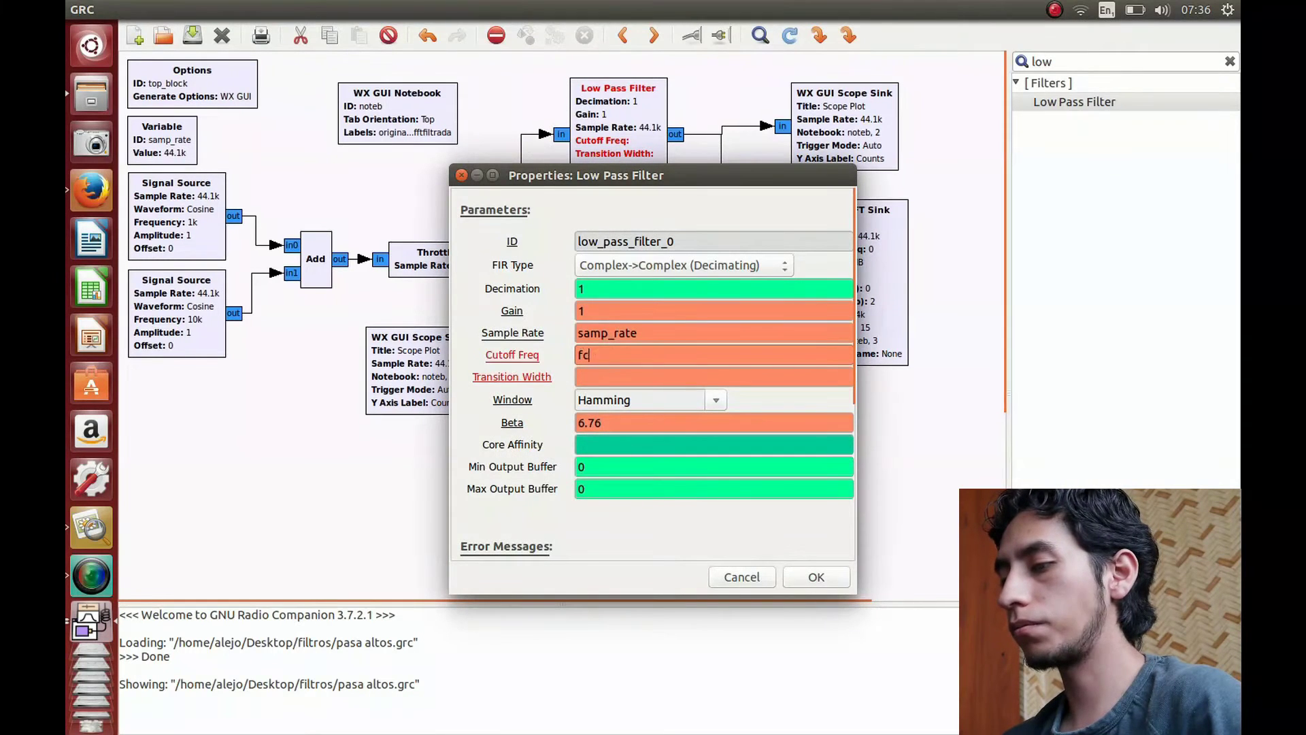
{"action": "type", "text": "orte"}
{"action": "key", "text": "Tab"}
{"action": "type", "text": "10"}
{"action": "key", "text": "Return"}
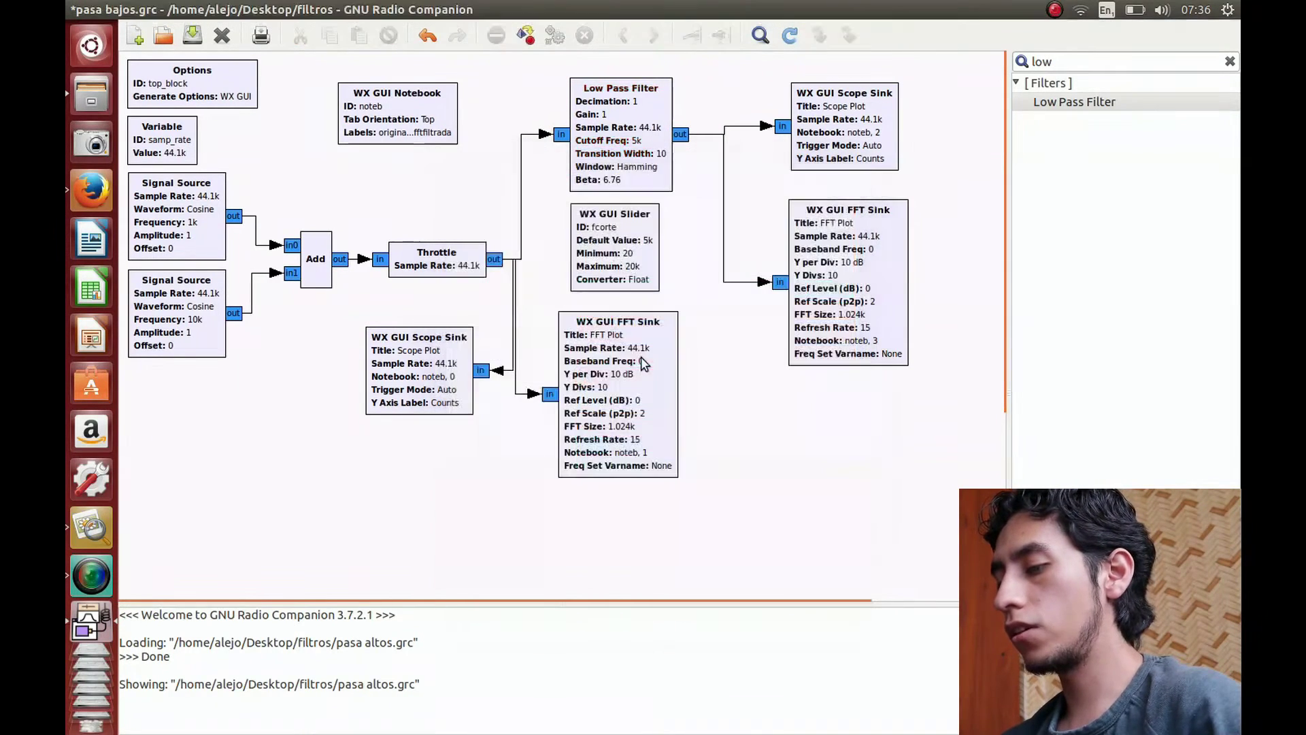
Step: Run the flow graph, view the original signal's FFT and compare the original and filtrada scope plots
{"action": "left_click", "coordinate": [555, 35]}
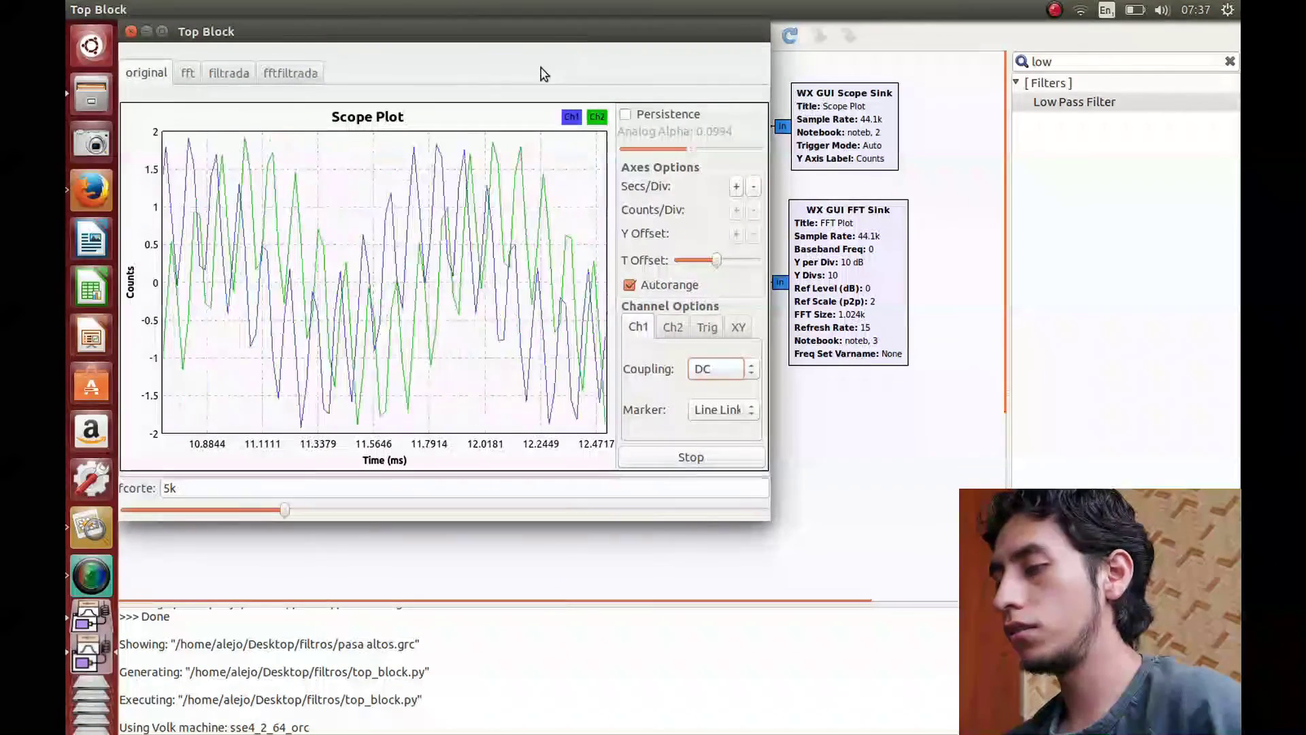
{"action": "left_click", "coordinate": [189, 75]}
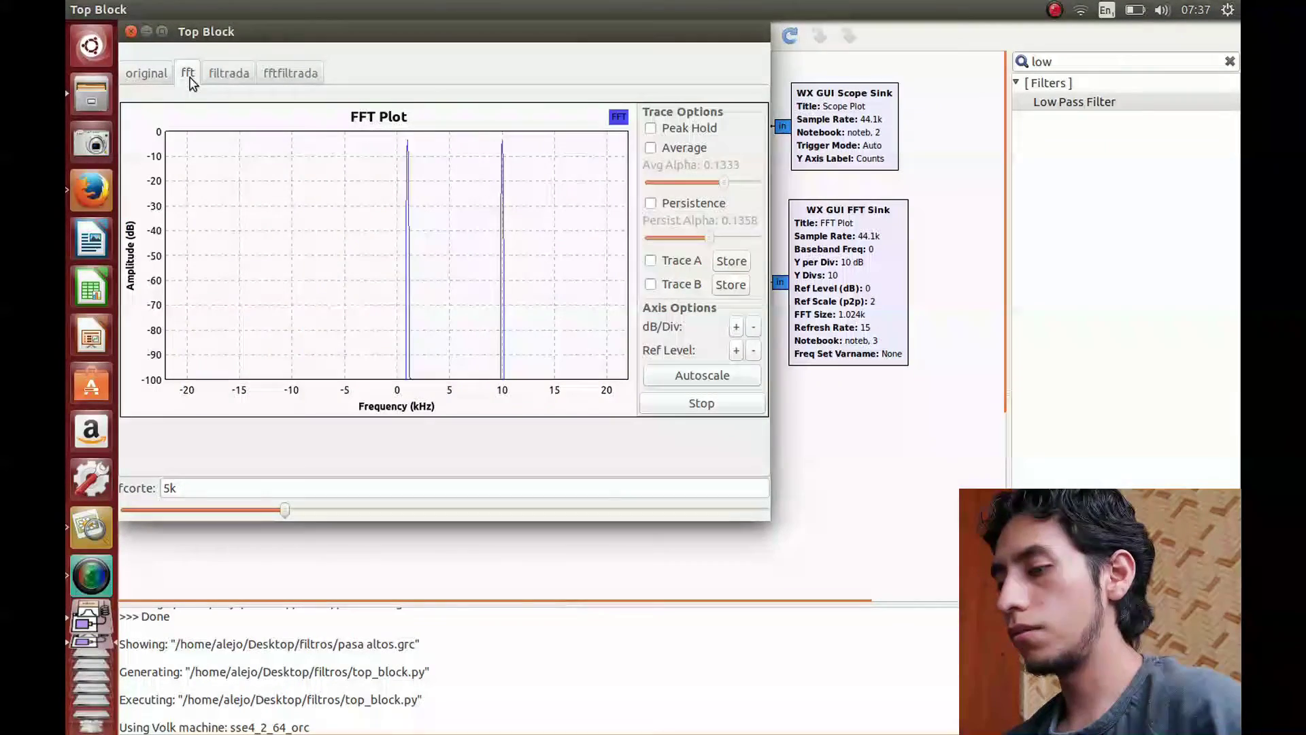
{"action": "left_click", "coordinate": [238, 77]}
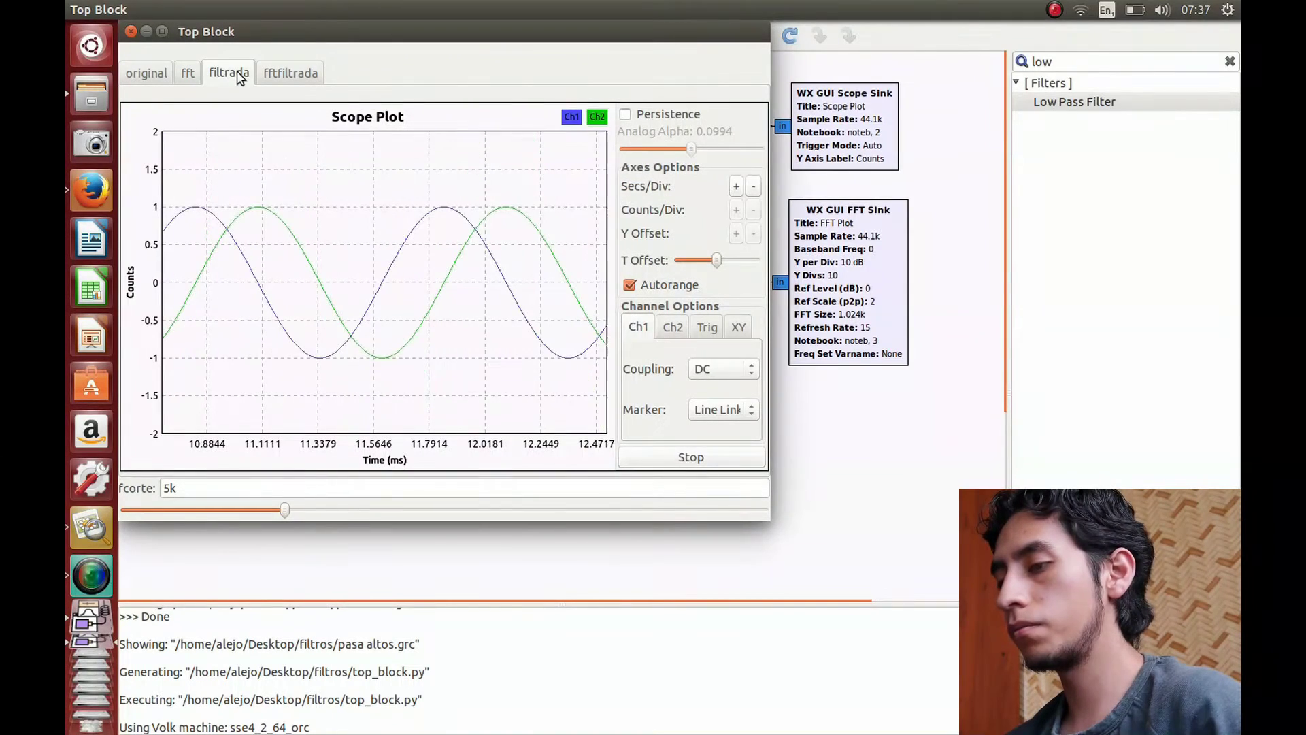
{"action": "left_click", "coordinate": [158, 74]}
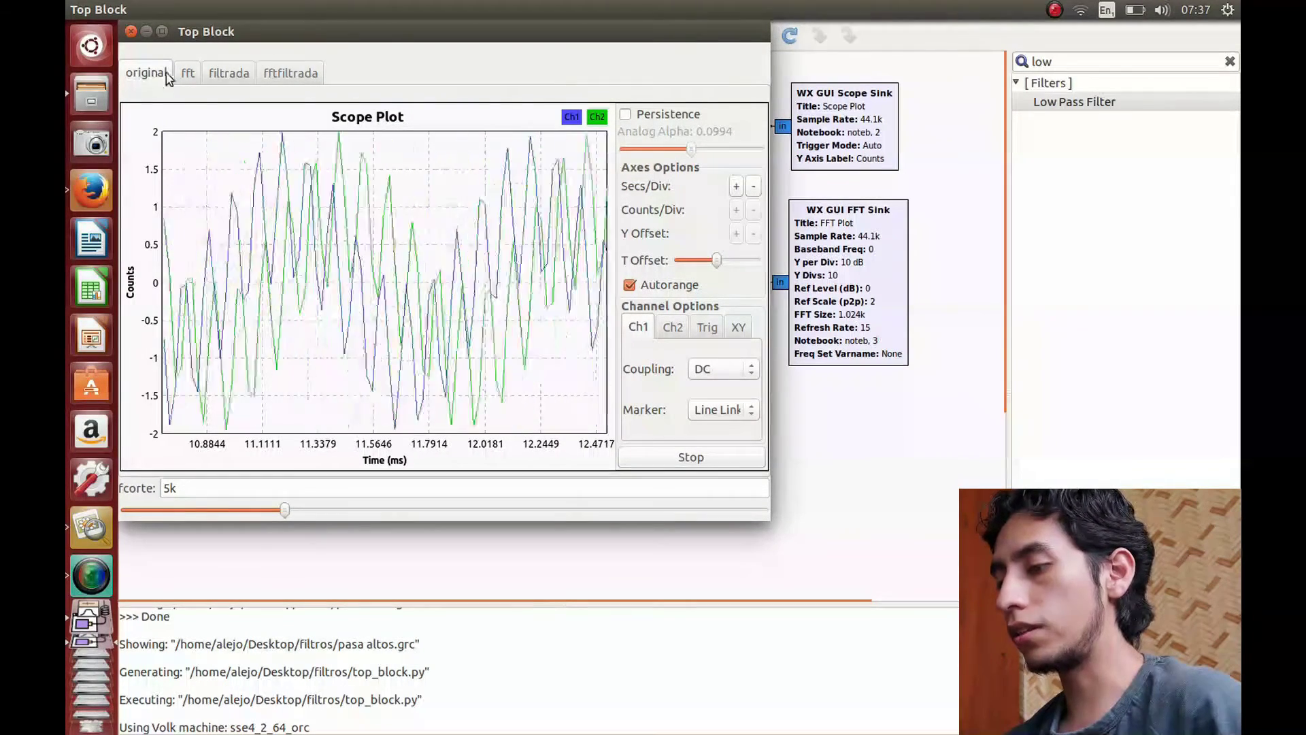
{"action": "left_click", "coordinate": [238, 75]}
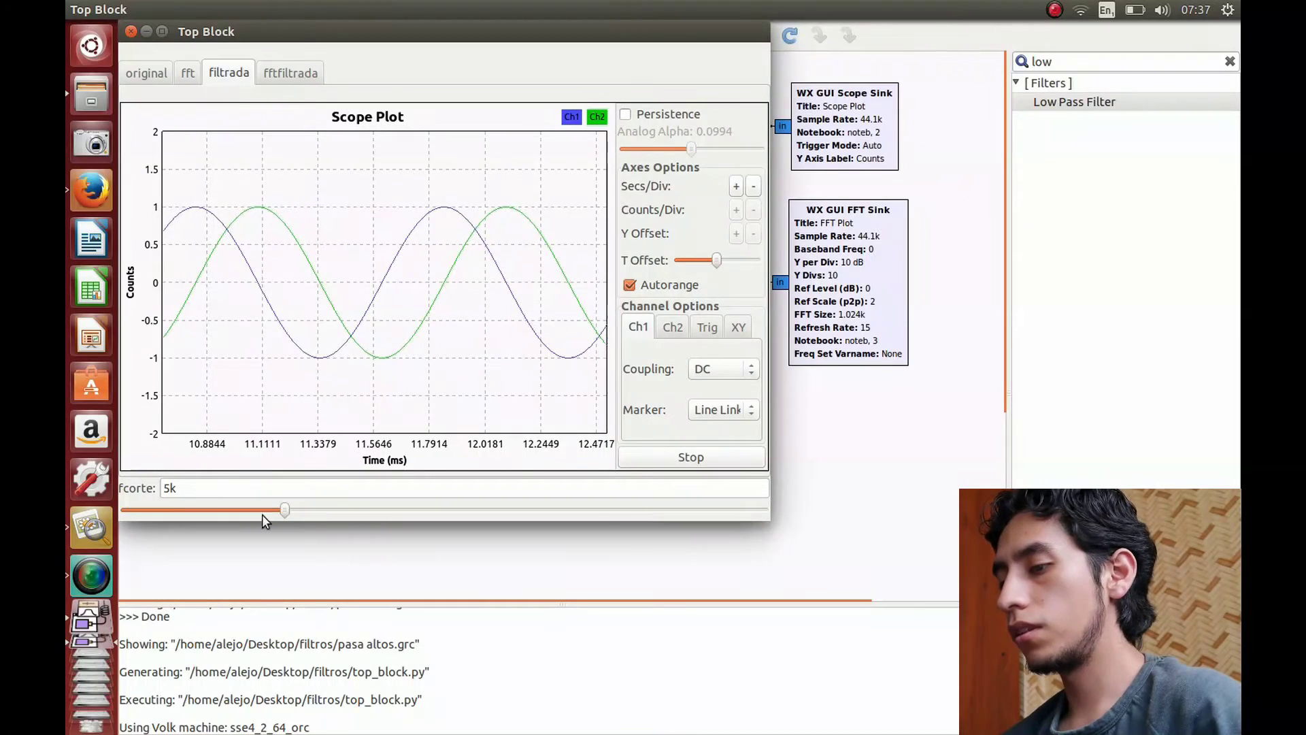
Step: Lower fcorte to 20 on the filtrada scope plot, and set it back to 5000
{"action": "left_click_drag", "start_coordinate": [286, 511], "coordinate": [122, 508]}
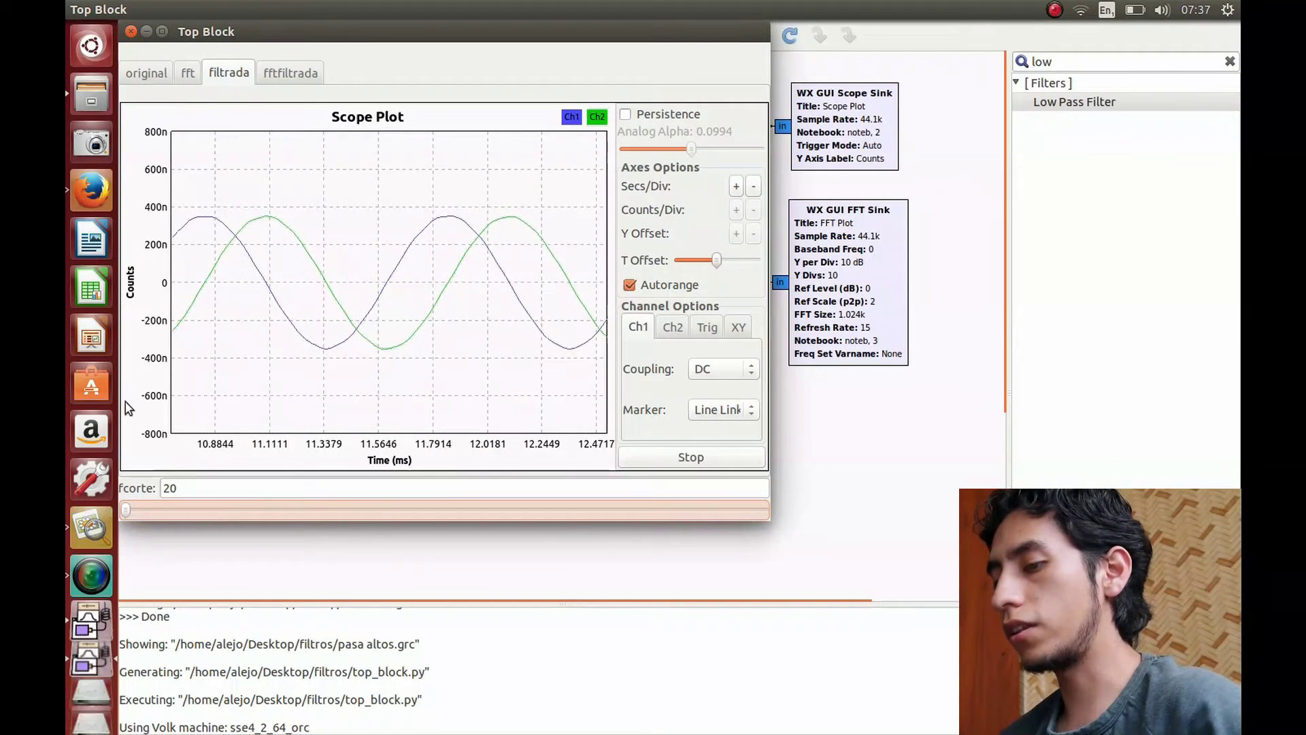
{"action": "double_click", "coordinate": [164, 489]}
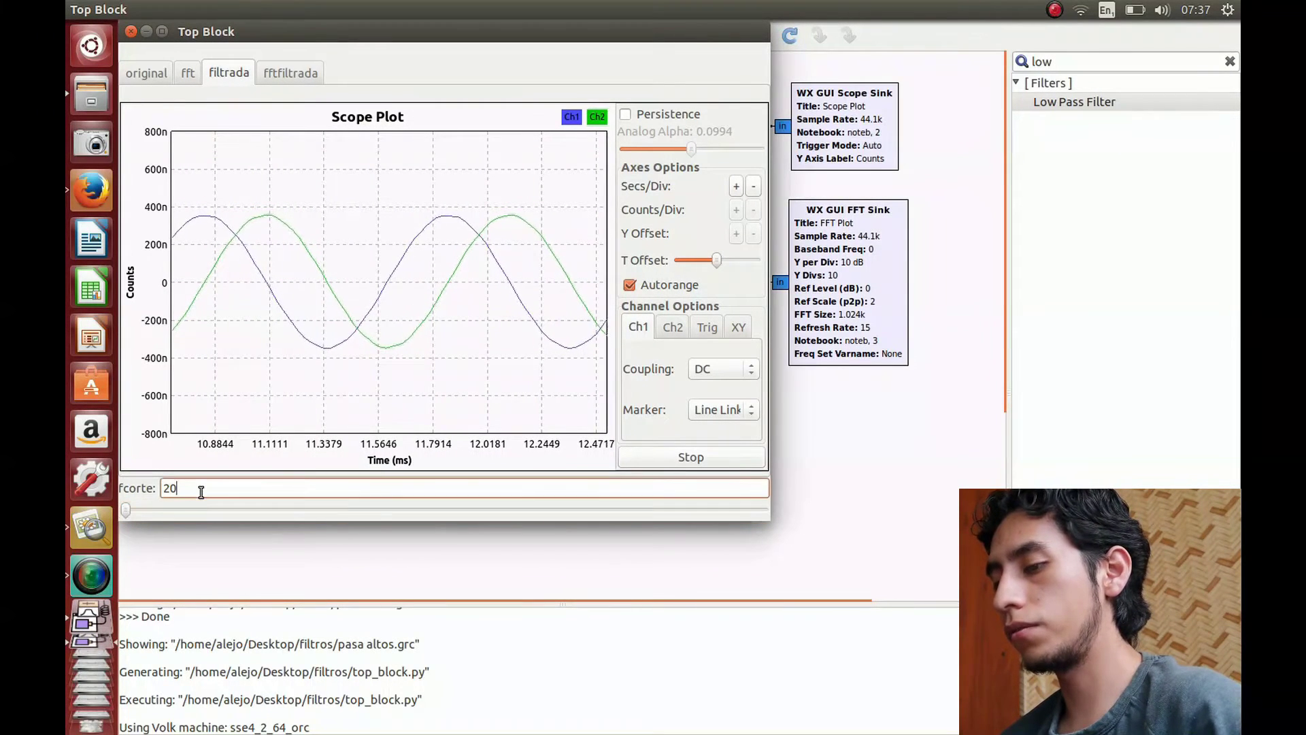
{"action": "type", "text": "5000"}
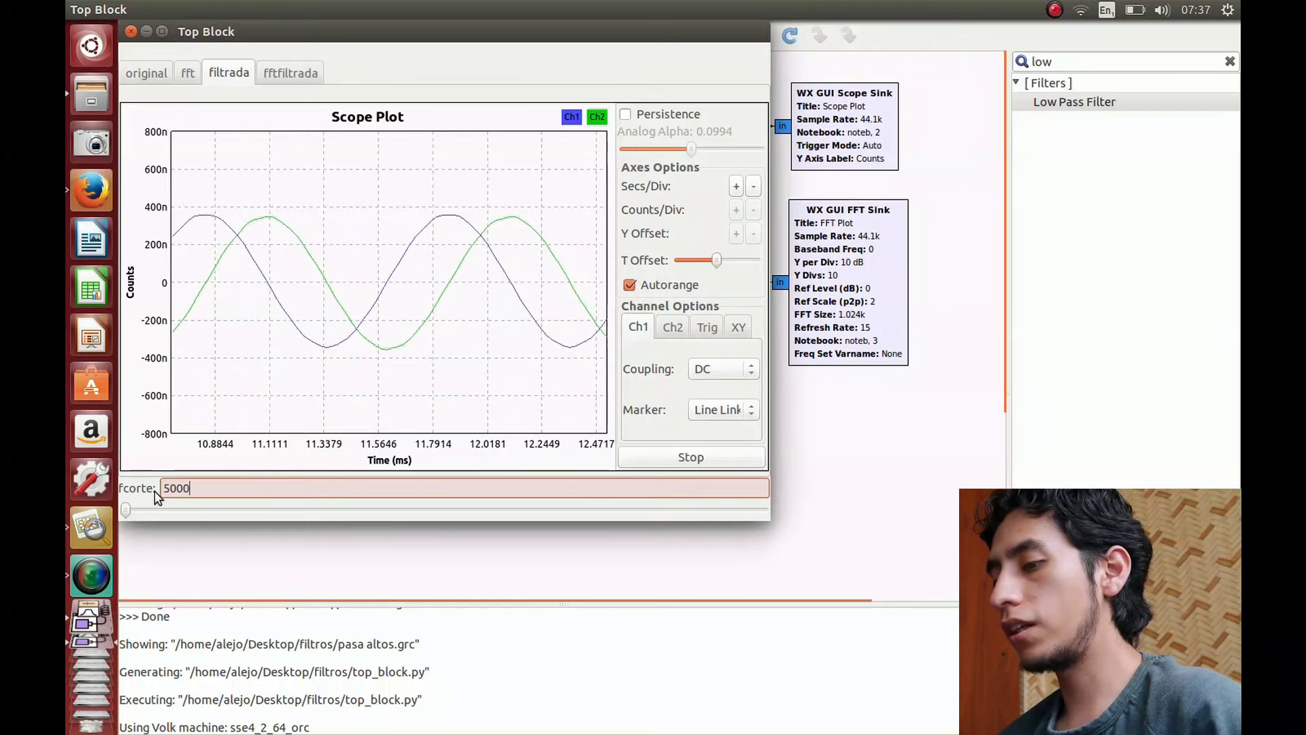
{"action": "key", "text": "Return"}
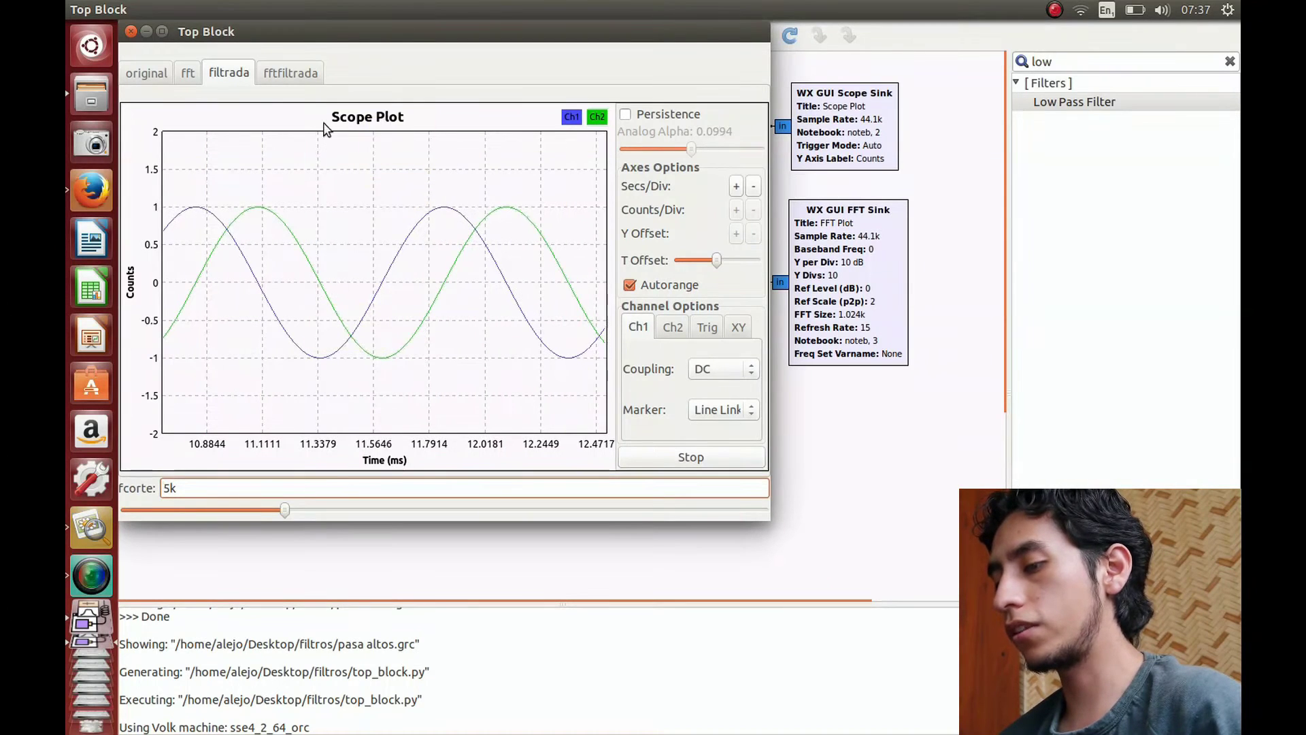
Step: Sweep fcorte up and down on the filtered signal's FFT plot, reset it to 5000 and close the plot window
{"action": "left_click", "coordinate": [296, 72]}
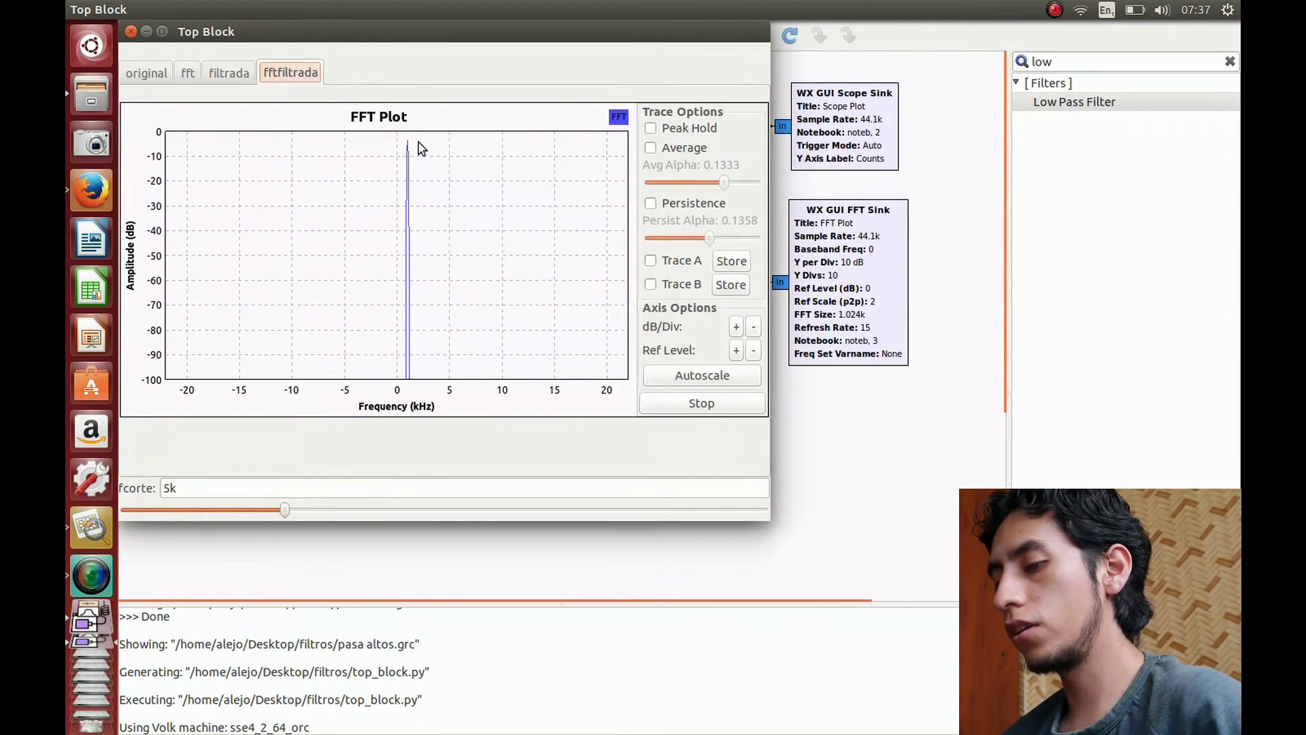
{"action": "left_click_drag", "start_coordinate": [285, 511], "coordinate": [424, 523]}
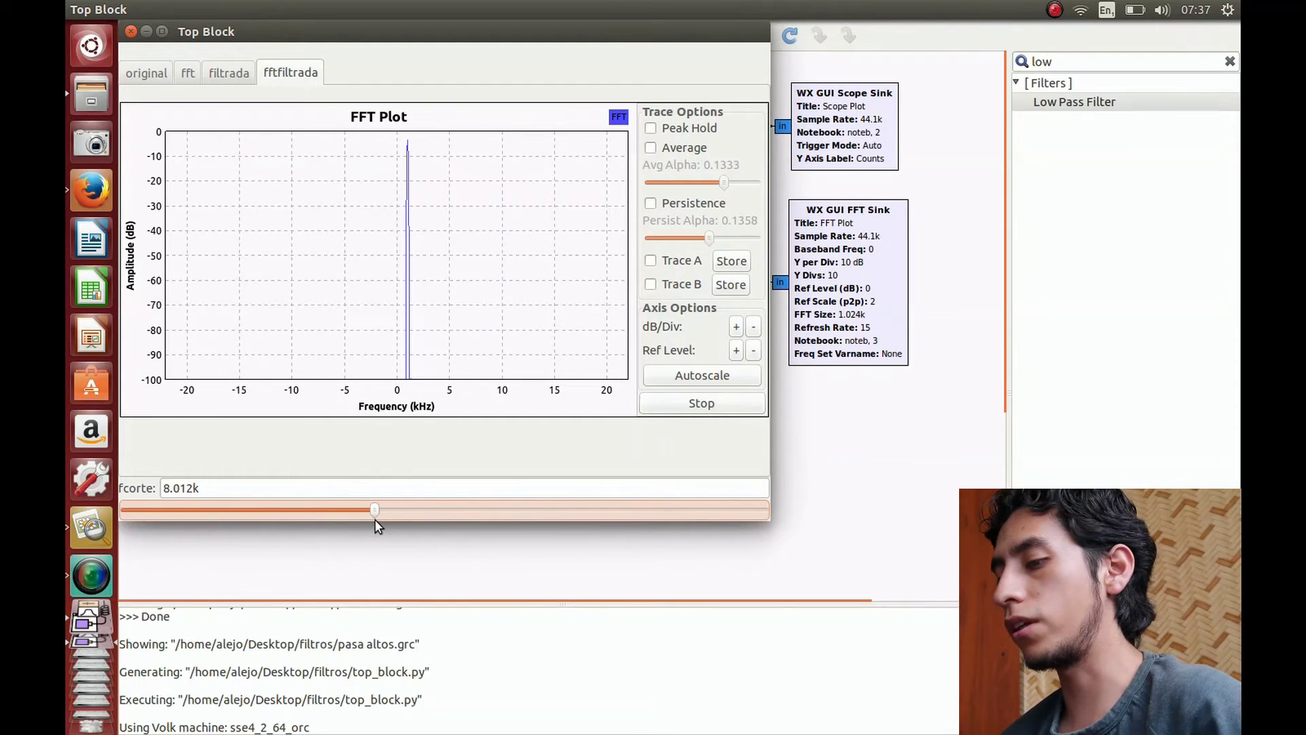
{"action": "mouse_move", "coordinate": [161, 521]}
{"action": "left_mouse_down"}
{"action": "mouse_move", "coordinate": [135, 520]}
{"action": "mouse_move", "coordinate": [160, 517]}
{"action": "left_mouse_up"}
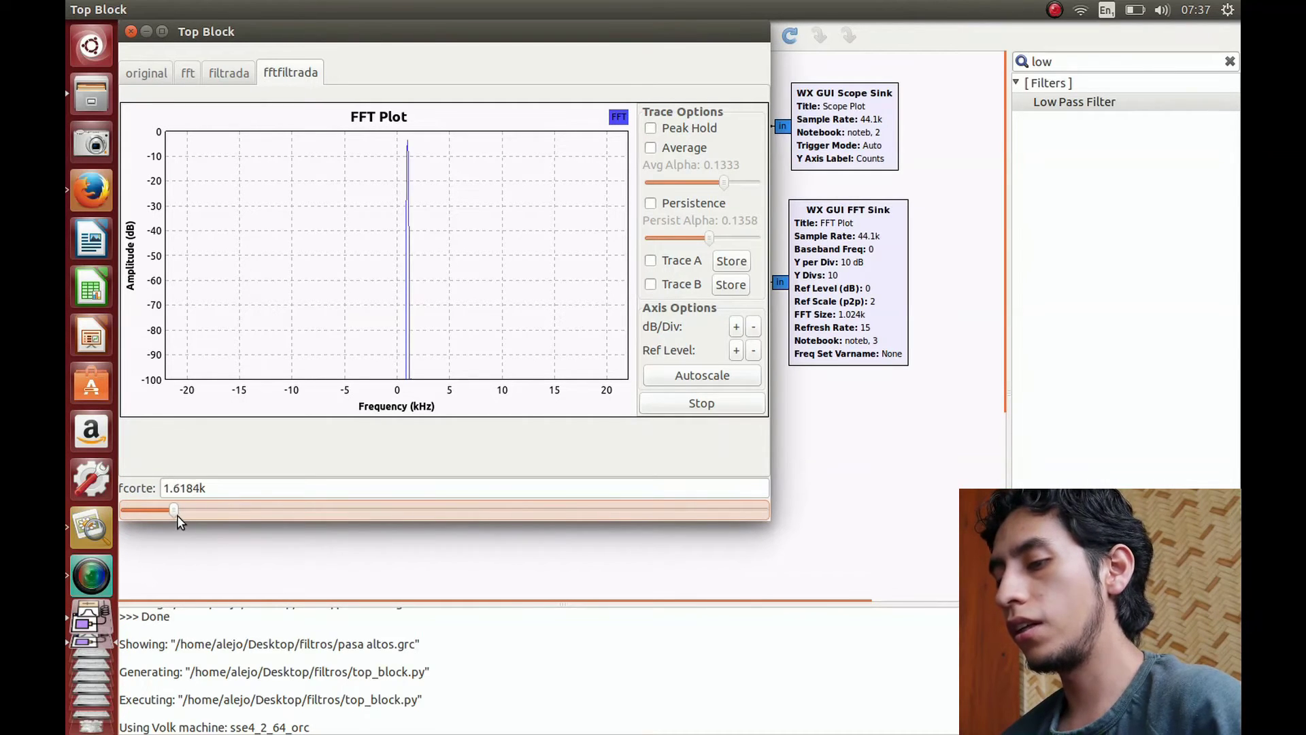
{"action": "left_click_drag", "start_coordinate": [317, 505], "coordinate": [134, 489]}
{"action": "type", "text": "5"}
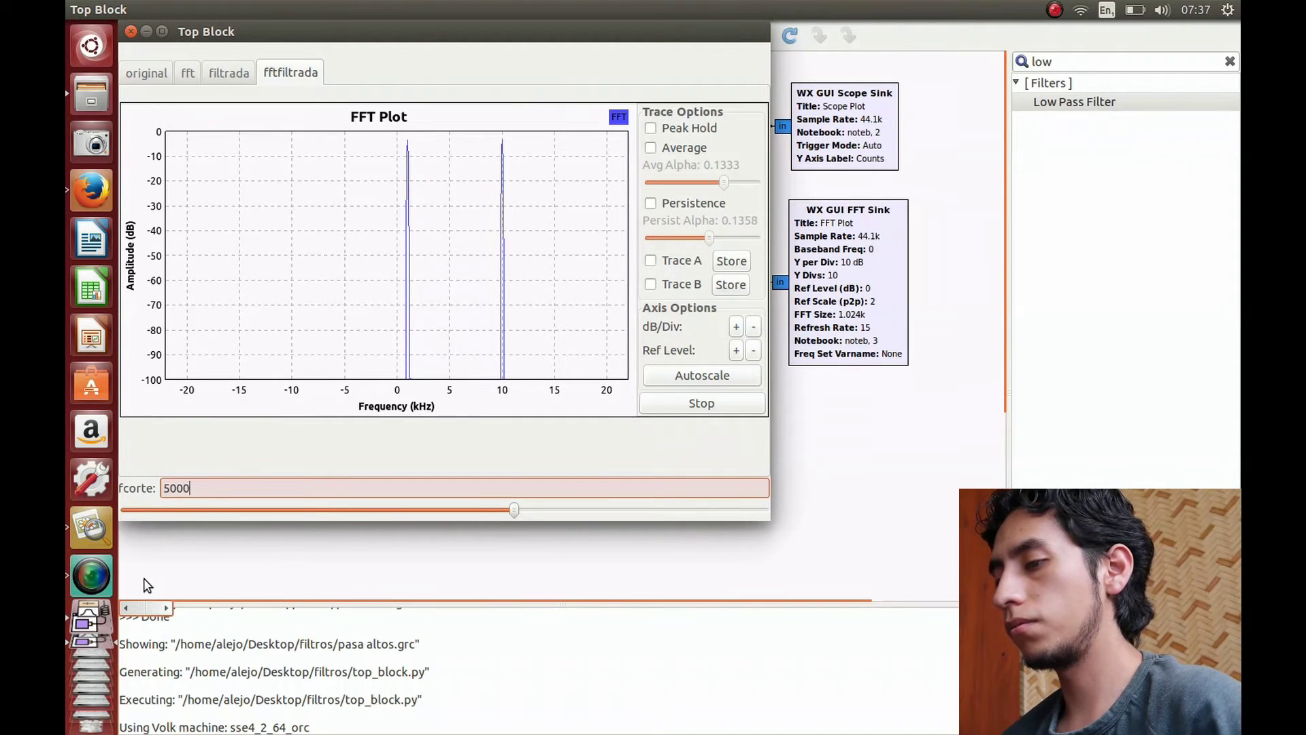
{"action": "type", "text": "000"}
{"action": "key", "text": "Return"}
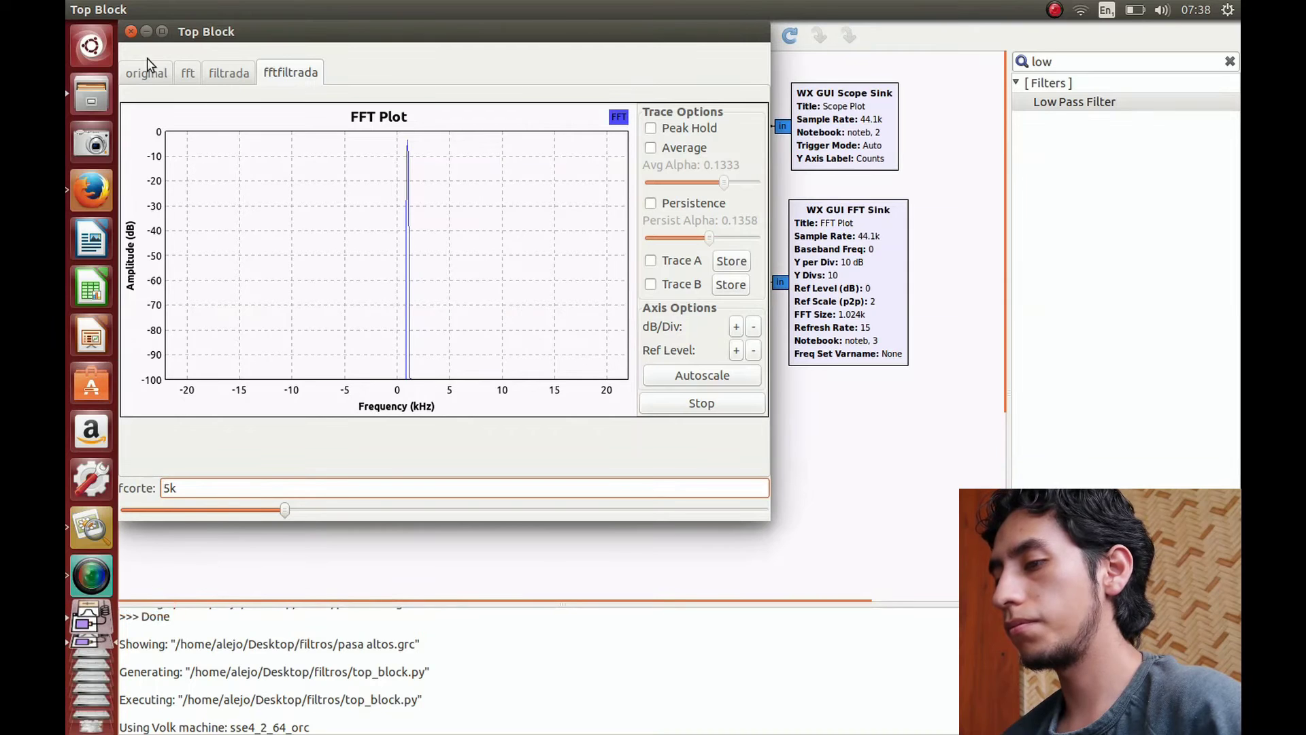
{"action": "left_click", "coordinate": [131, 32]}
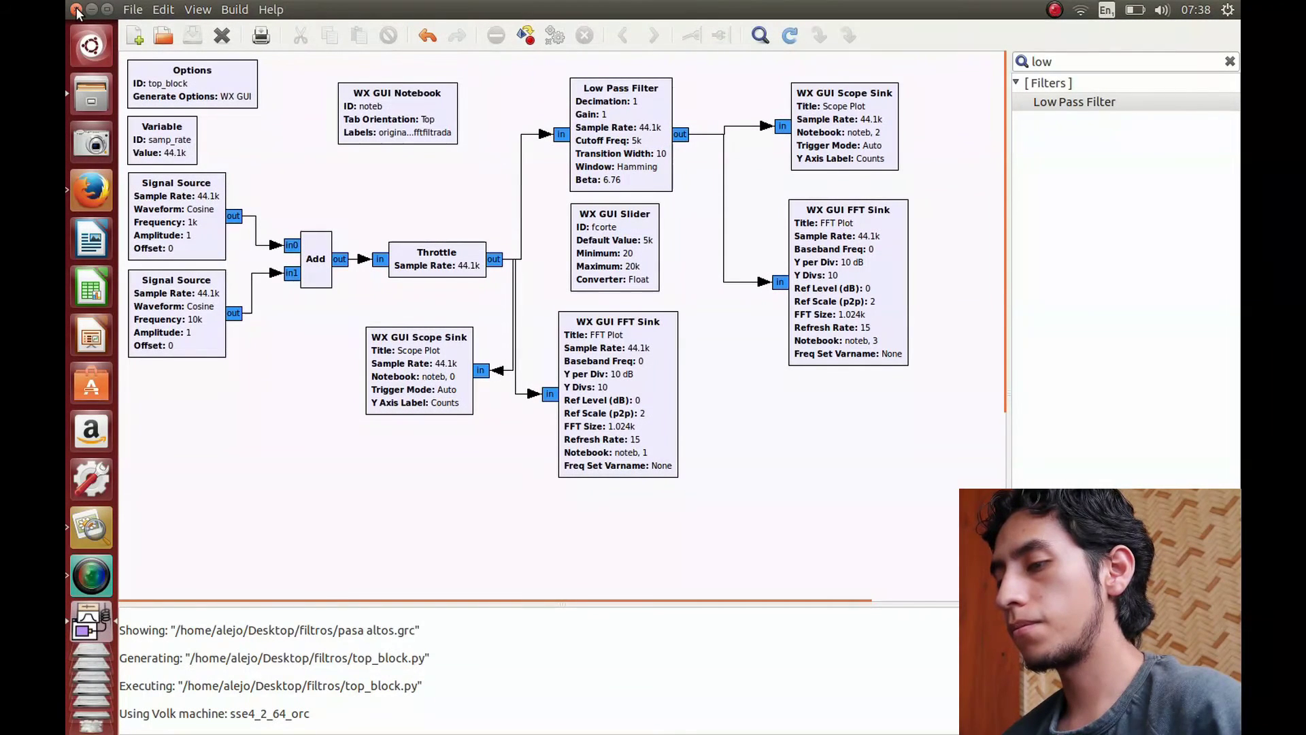
Step: Close the pasa bajos flow graph and open "pasa altos sonido.grc" from the filtros folder
{"action": "left_click", "coordinate": [76, 9]}
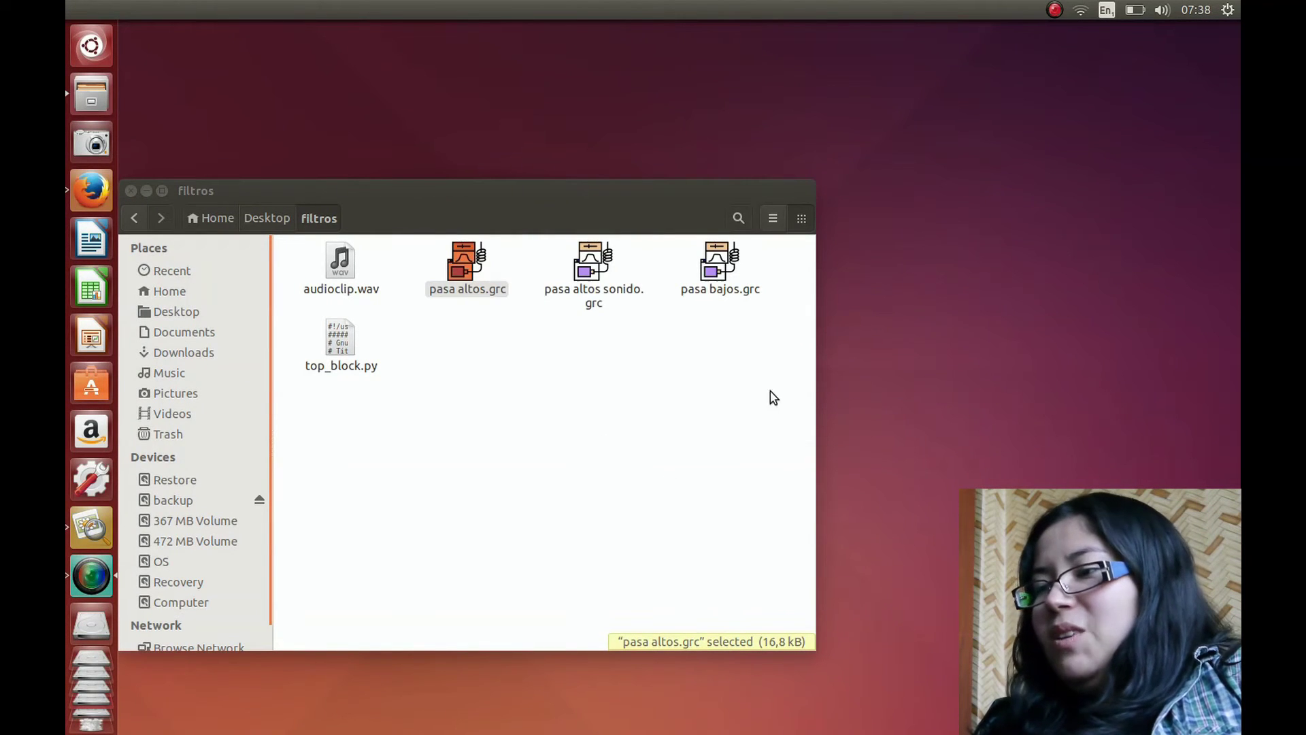
{"action": "left_click", "coordinate": [606, 261]}
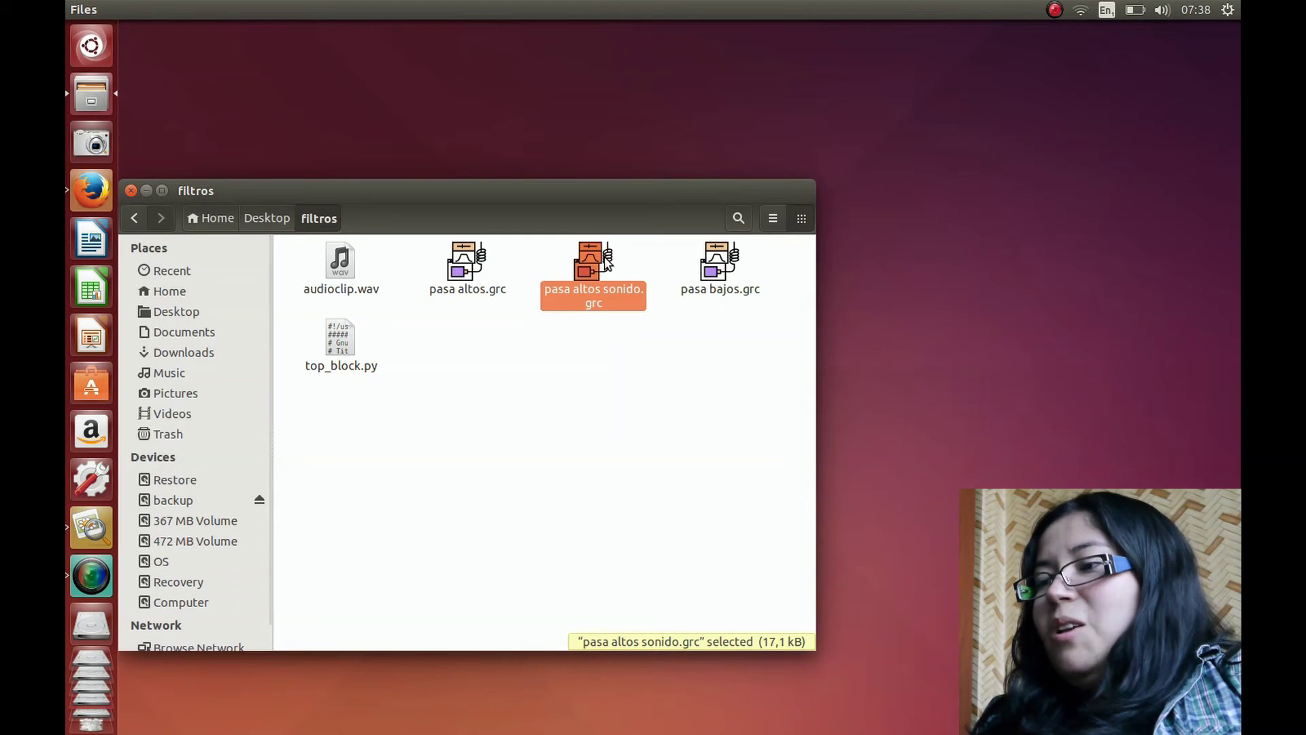
{"action": "double_click", "coordinate": [570, 292]}
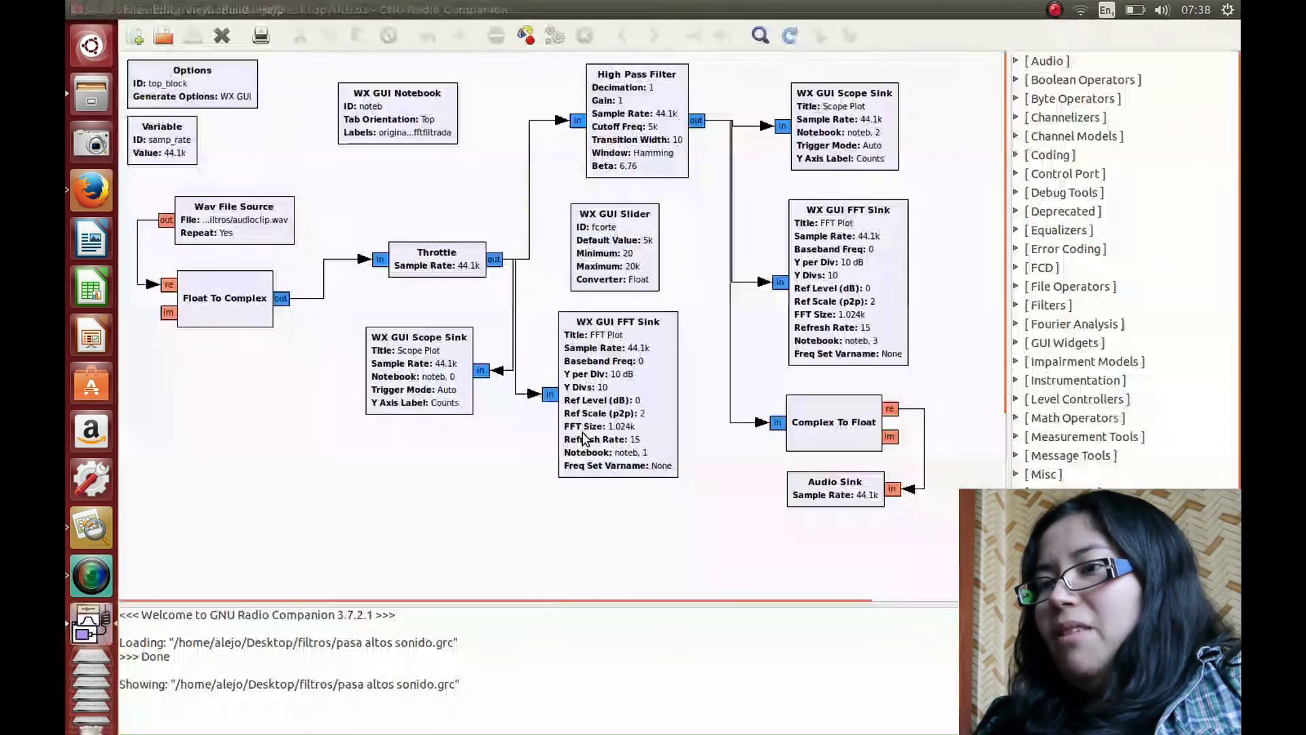
Step: Save a copy of the flow graph as "pasa bajos sonido.grc" in the filtros folder
{"action": "left_click", "coordinate": [133, 9]}
{"action": "left_click", "coordinate": [163, 92]}
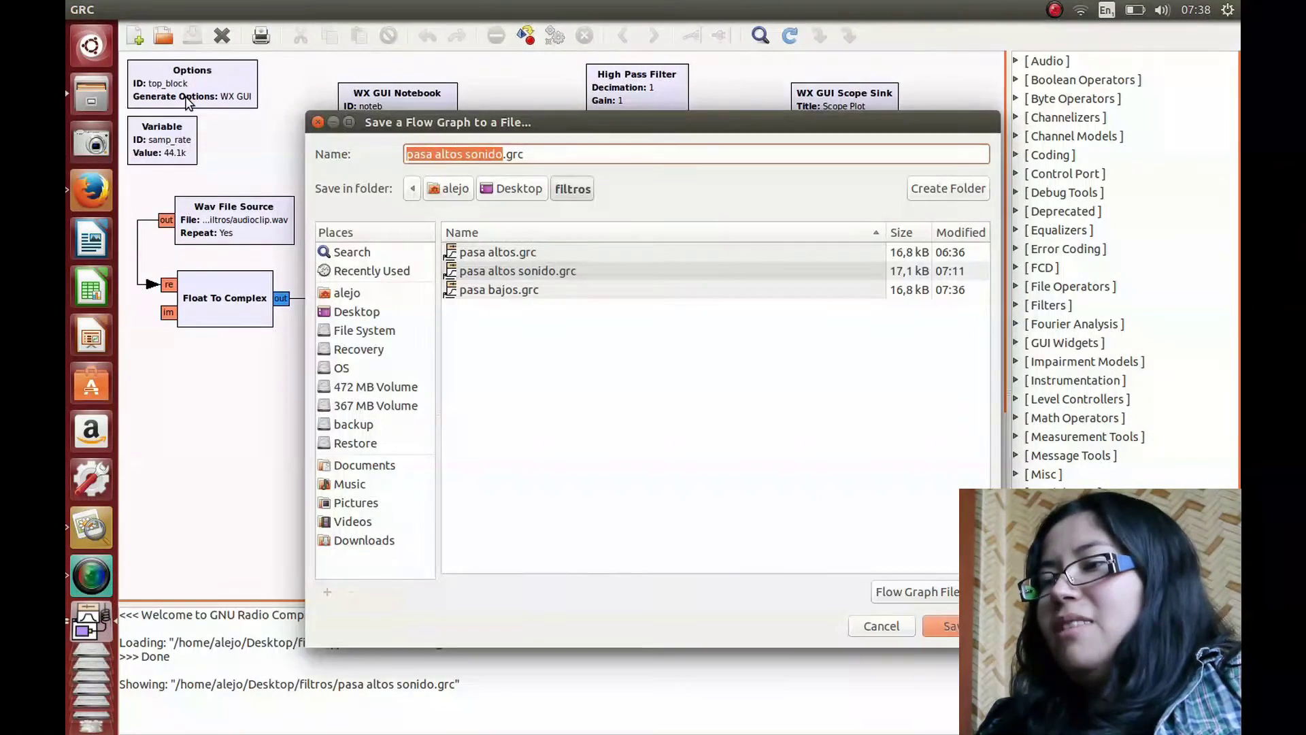
{"action": "key", "text": "Left"}
{"action": "key", "text": "Right"}
{"action": "key", "text": "Right"}
{"action": "key", "text": "Delete"}
{"action": "key", "text": "Delete"}
{"action": "key", "text": "Delete"}
{"action": "key", "text": "Delete"}
{"action": "key", "text": "Delete"}
{"action": "type", "text": "bajos"}
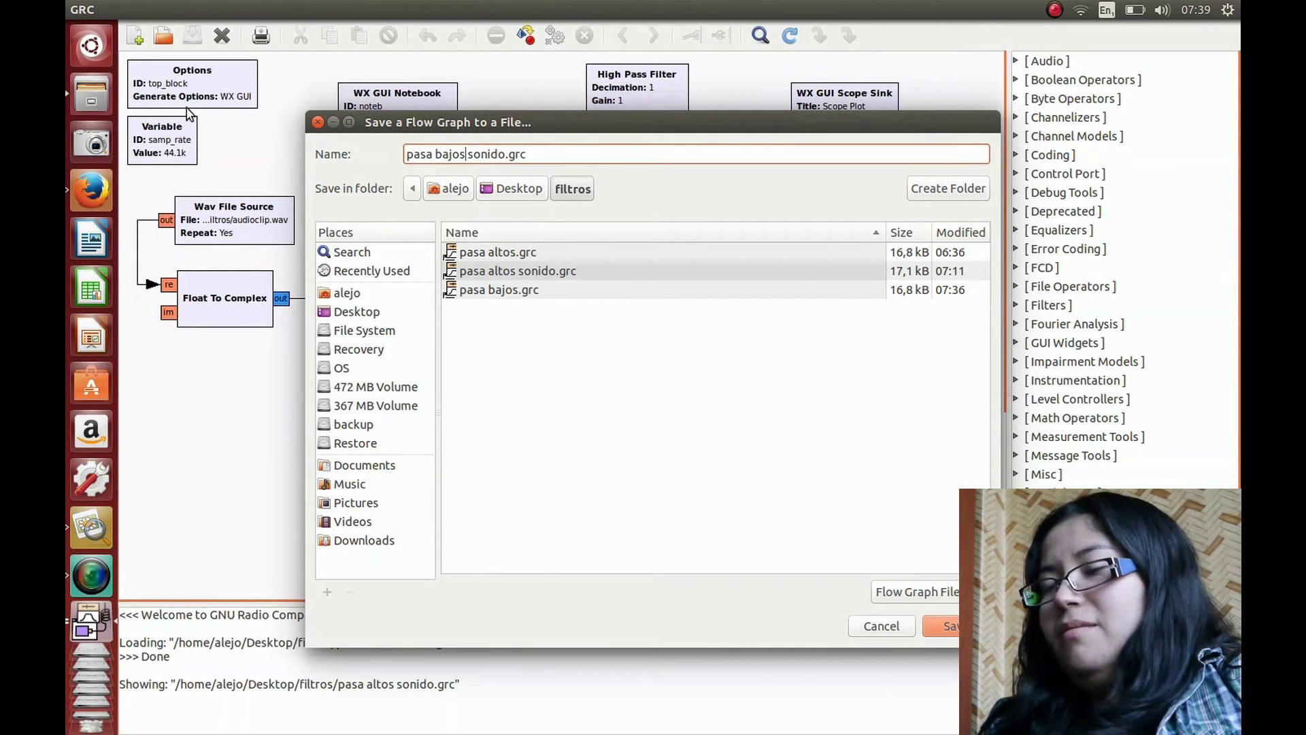
{"action": "key", "text": "Return"}
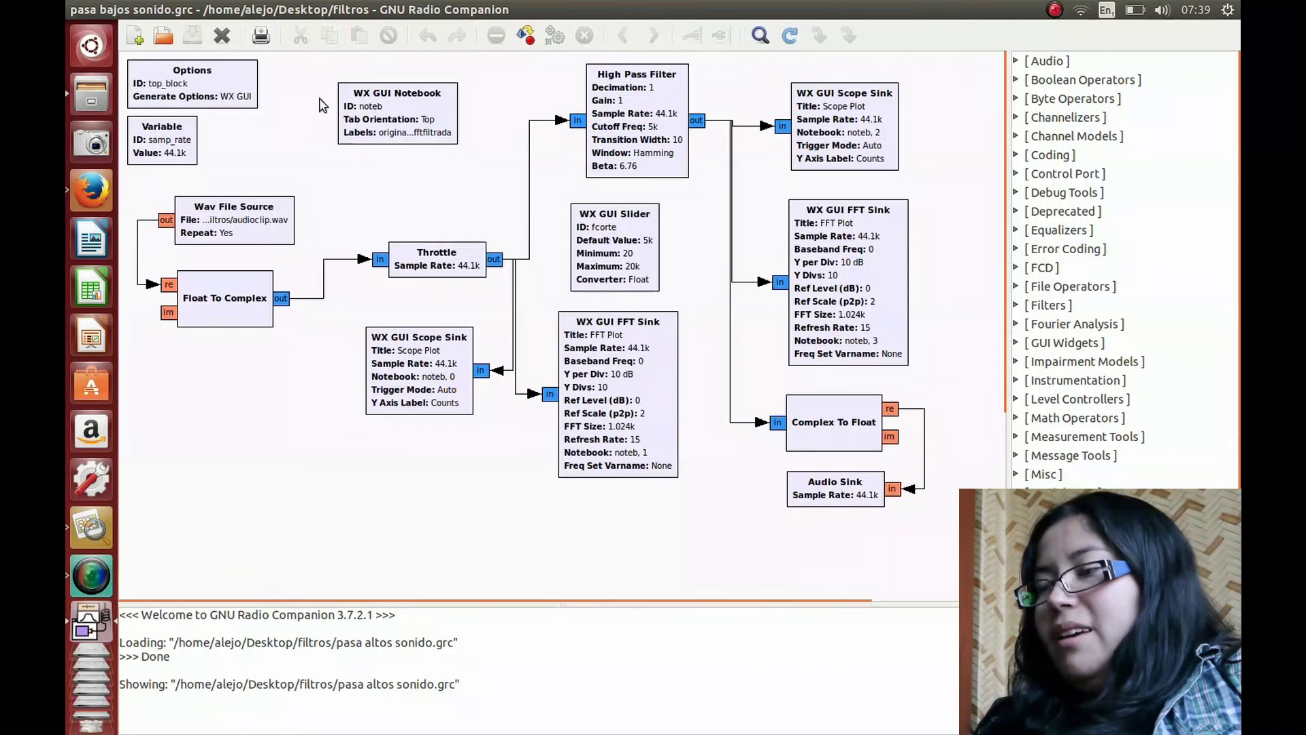
Step: Replace the High Pass Filter with a Low Pass Filter wired from the Throttle to the filtered Scope Sink, FFT Sink and Complex To Float
{"action": "left_click", "coordinate": [629, 124]}
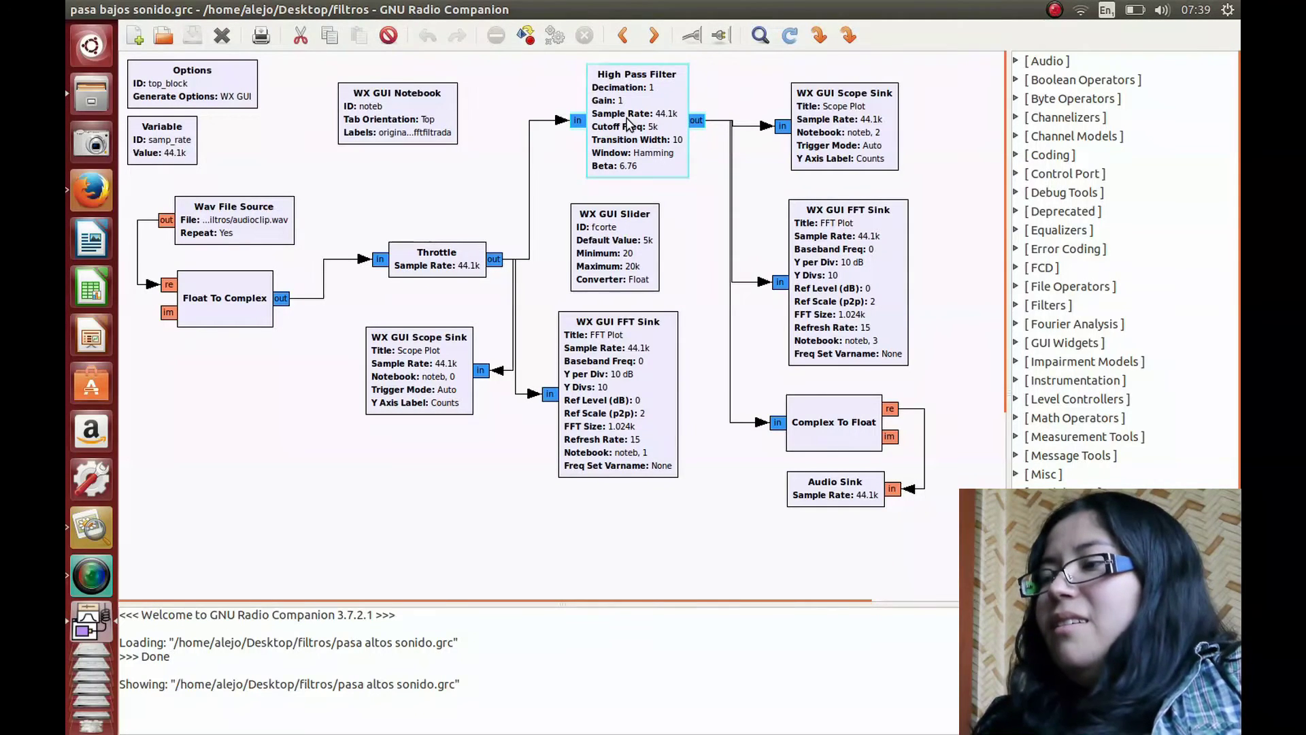
{"action": "key", "text": "Delete"}
{"action": "left_click", "coordinate": [752, 38]}
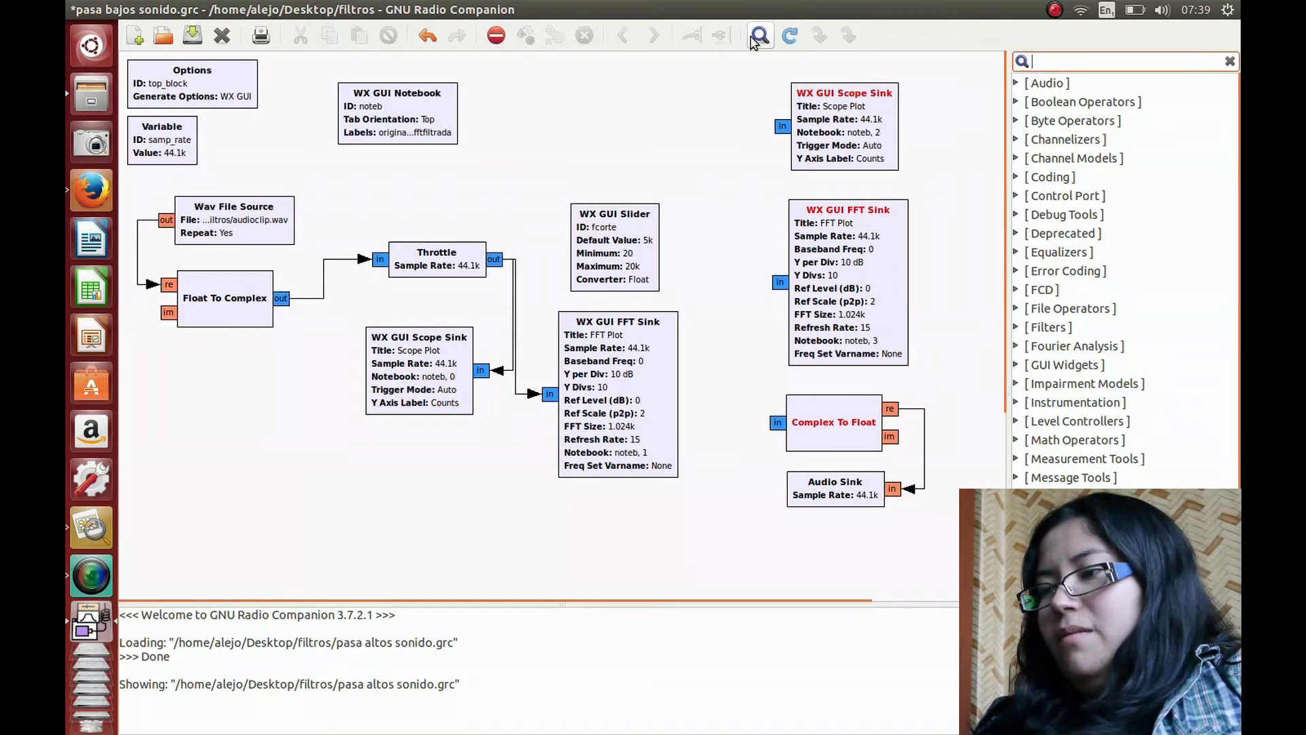
{"action": "type", "text": "low"}
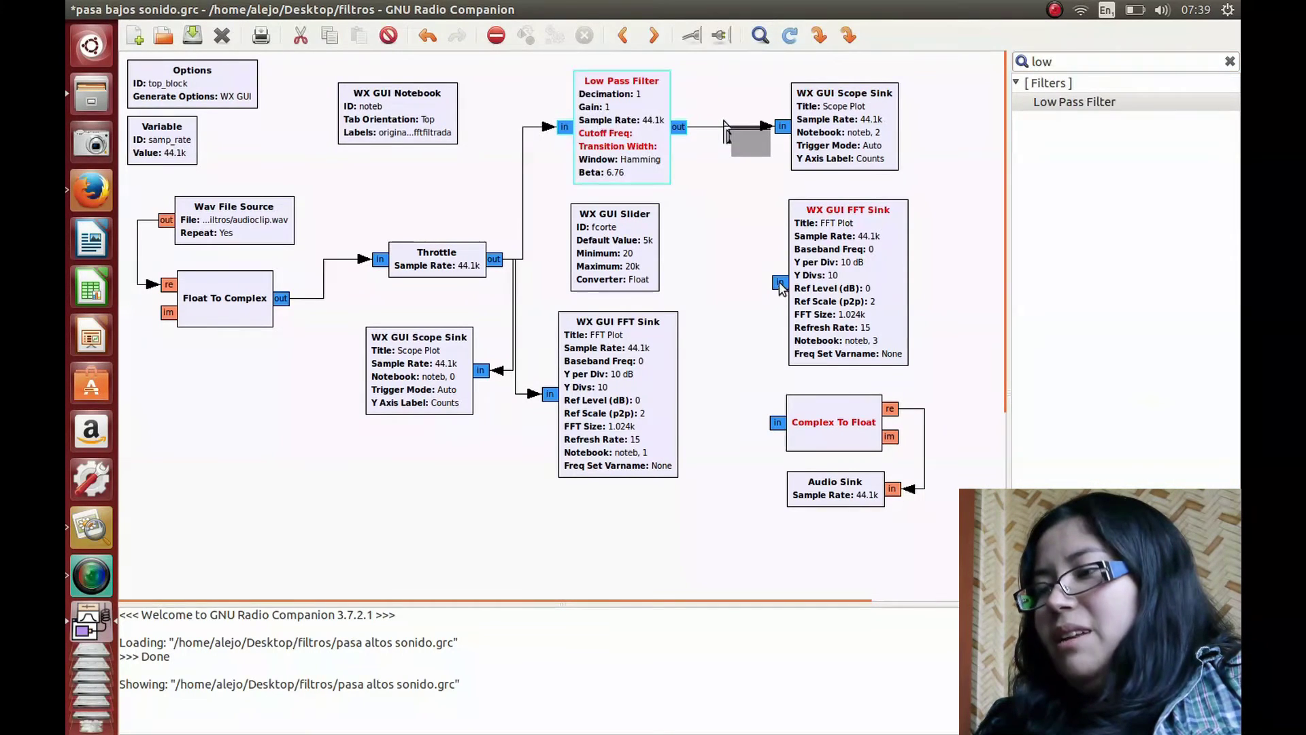
{"action": "left_click", "coordinate": [780, 283]}
{"action": "left_click", "coordinate": [777, 422]}
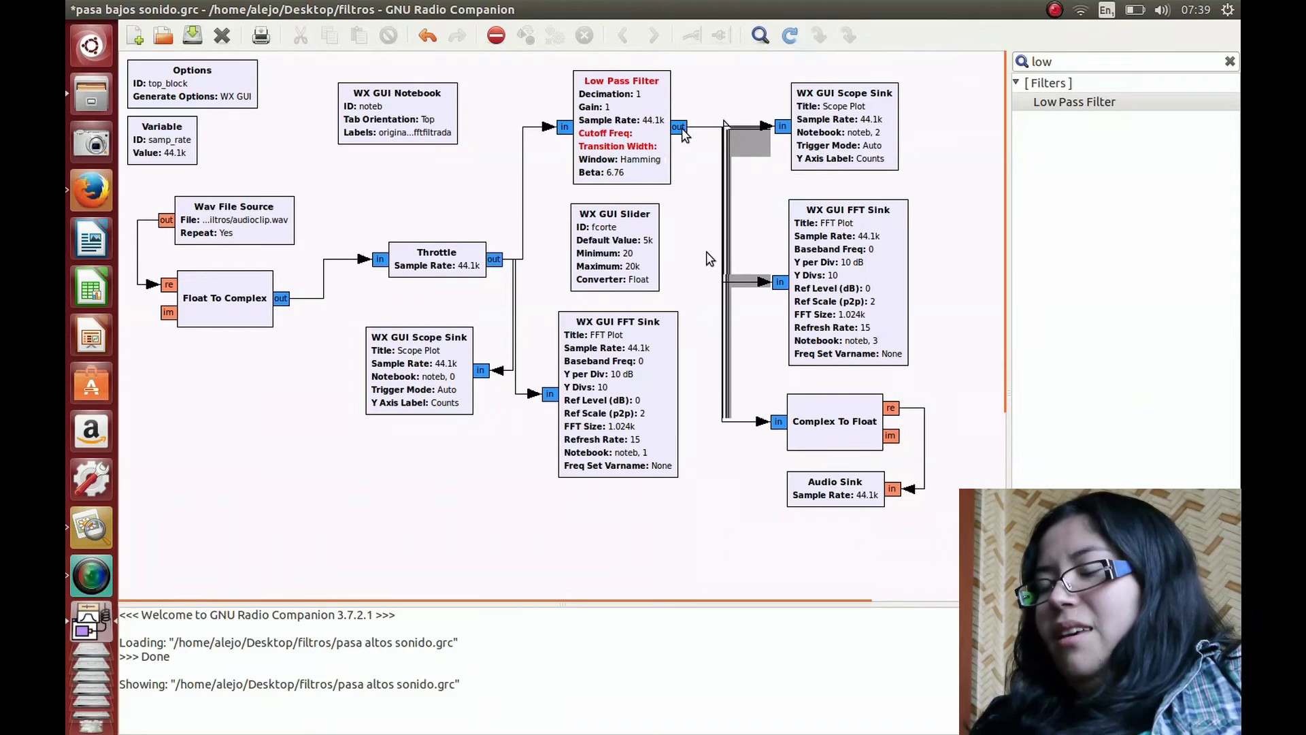
Step: Enter fcorte as the cutoff frequency and 10 as the transition width of the audio graph's Low Pass Filter
{"action": "double_click", "coordinate": [664, 140]}
{"action": "left_click", "coordinate": [628, 354]}
{"action": "type", "text": "fcorte"}
{"action": "key", "text": "Tab"}
{"action": "type", "text": "10"}
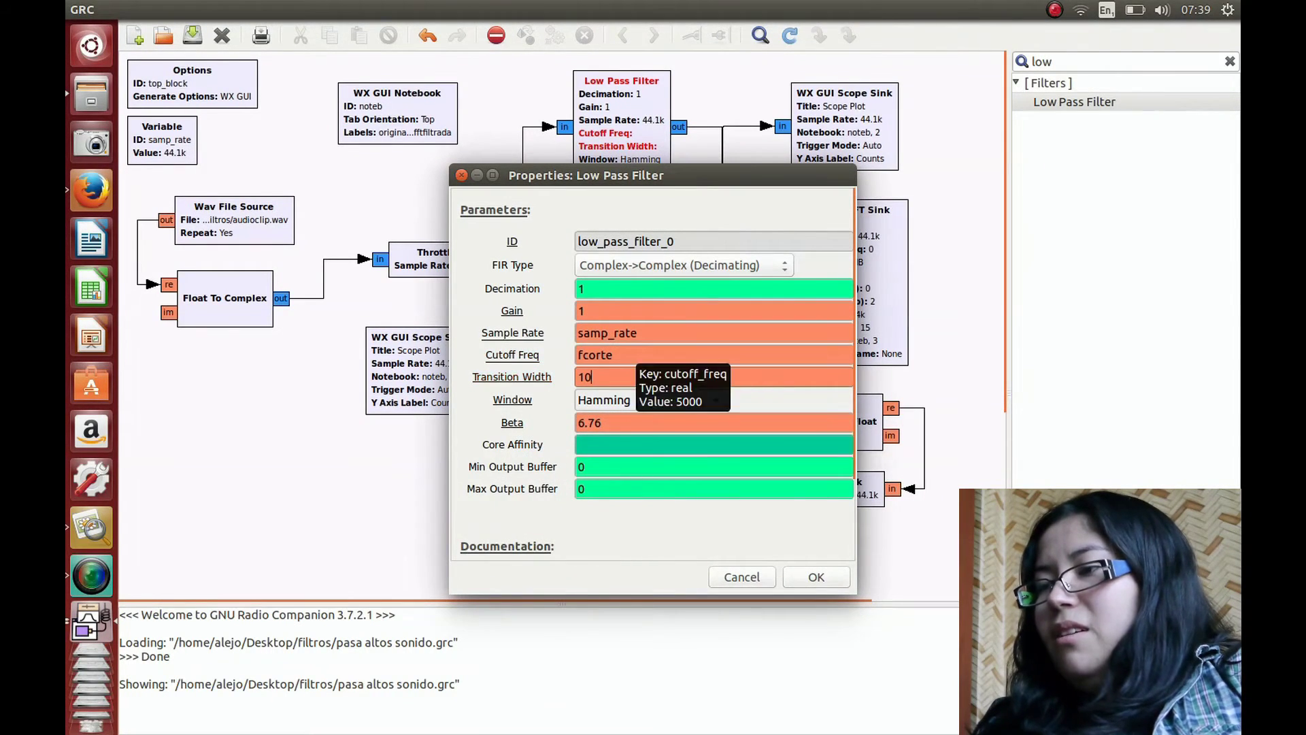
{"action": "key", "text": "Return"}
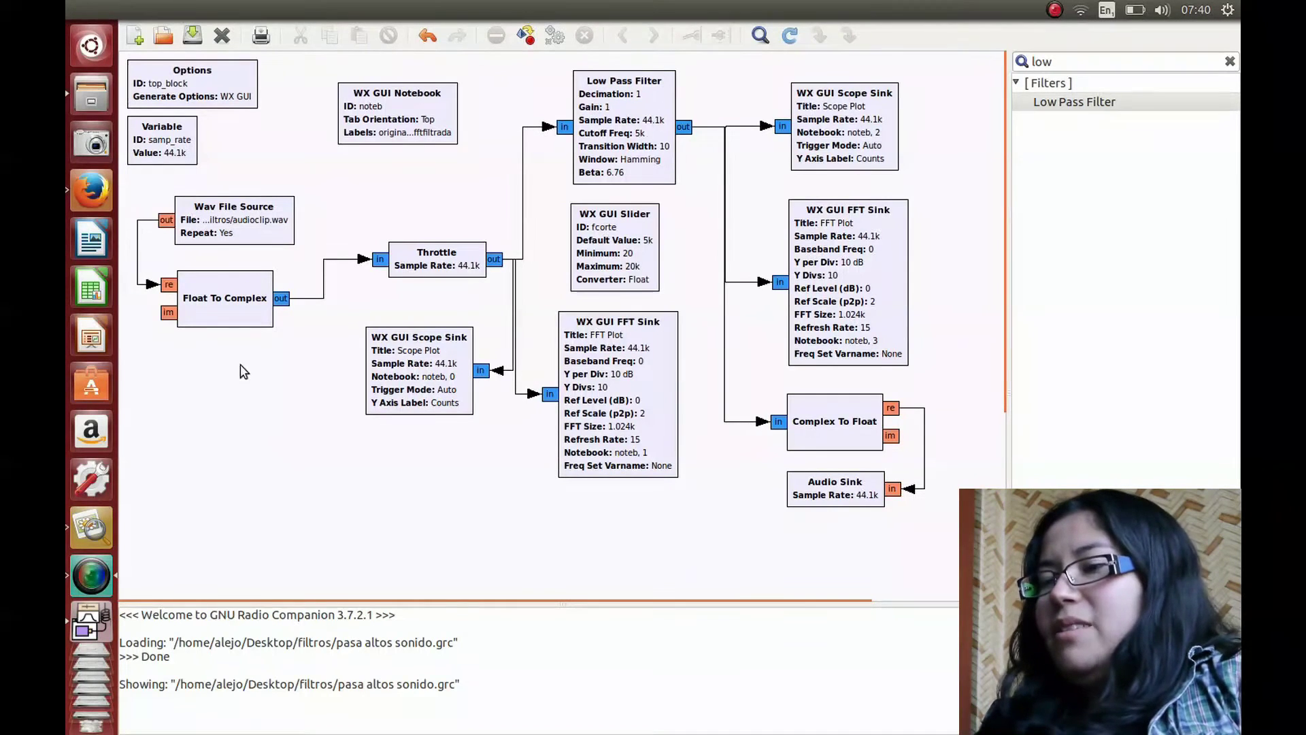
Step: Run the audio low-pass flow graph and lower fcorte while viewing the filtered signal's FFT
{"action": "left_click", "coordinate": [555, 37]}
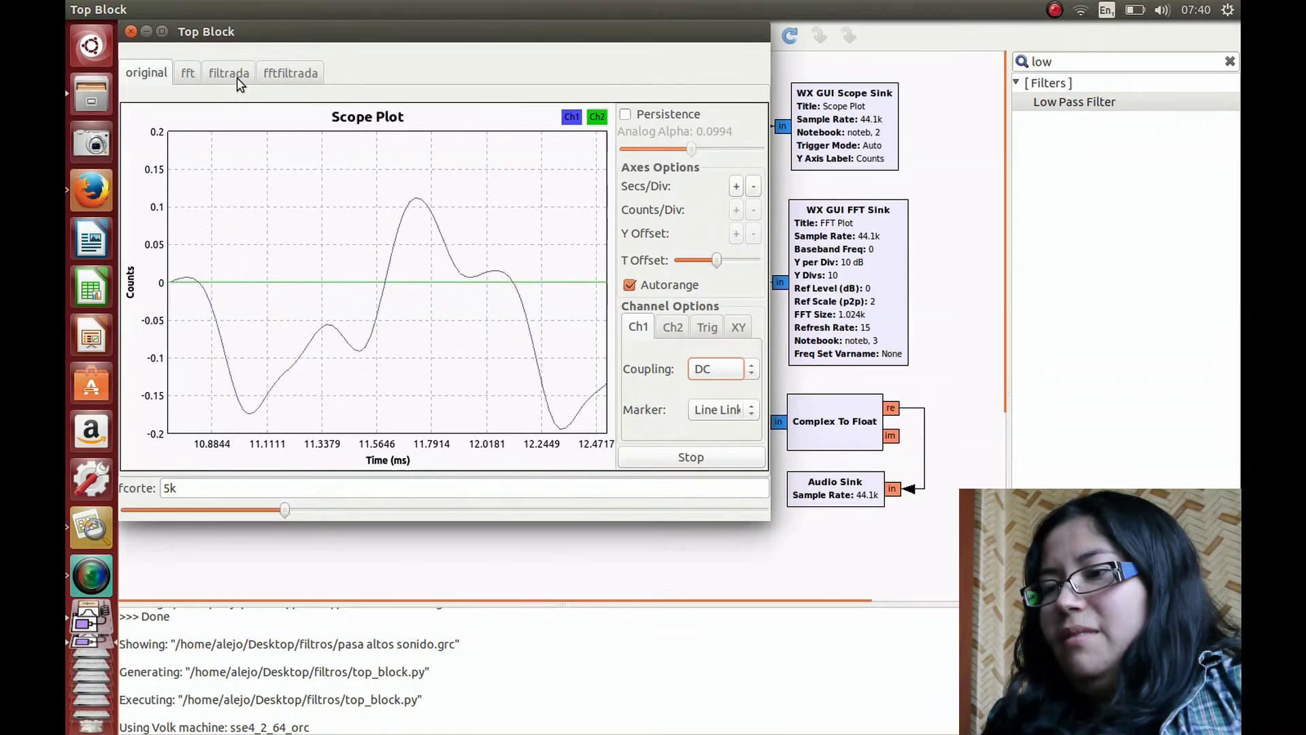
{"action": "left_click", "coordinate": [286, 72]}
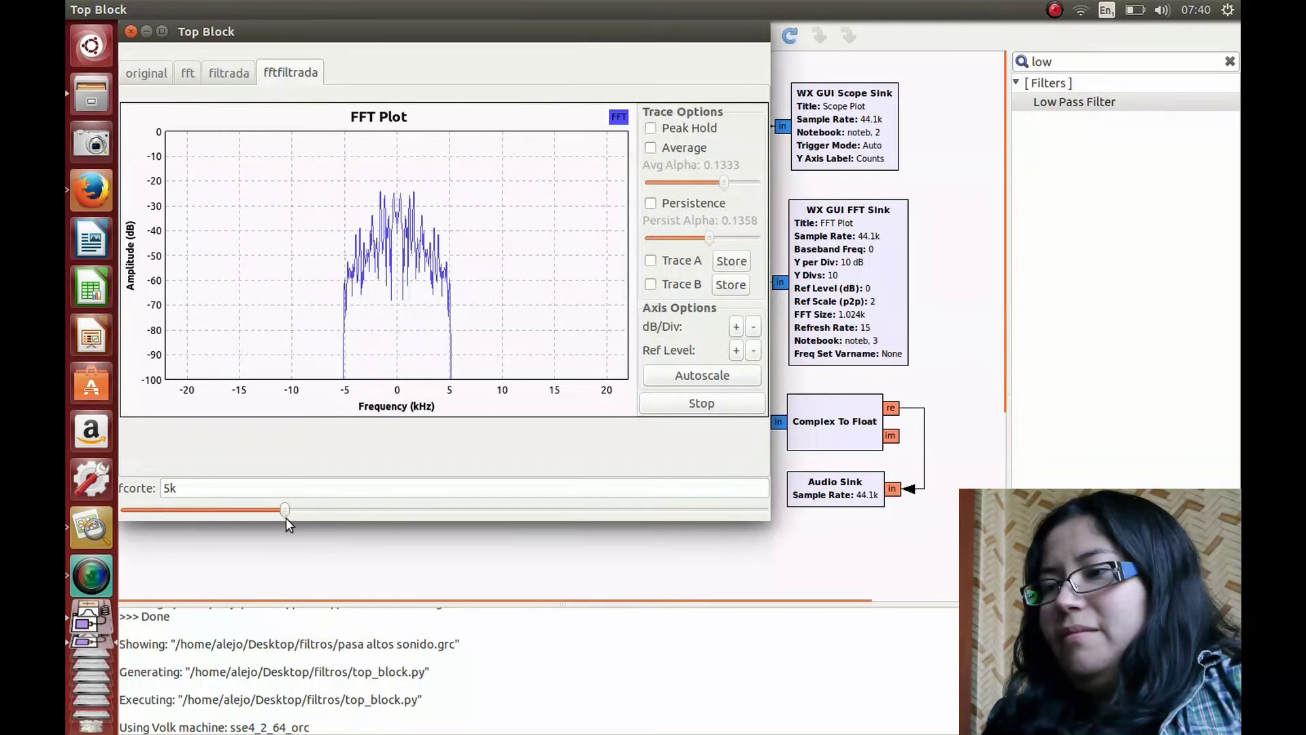
{"action": "left_click_drag", "start_coordinate": [285, 515], "coordinate": [175, 518]}
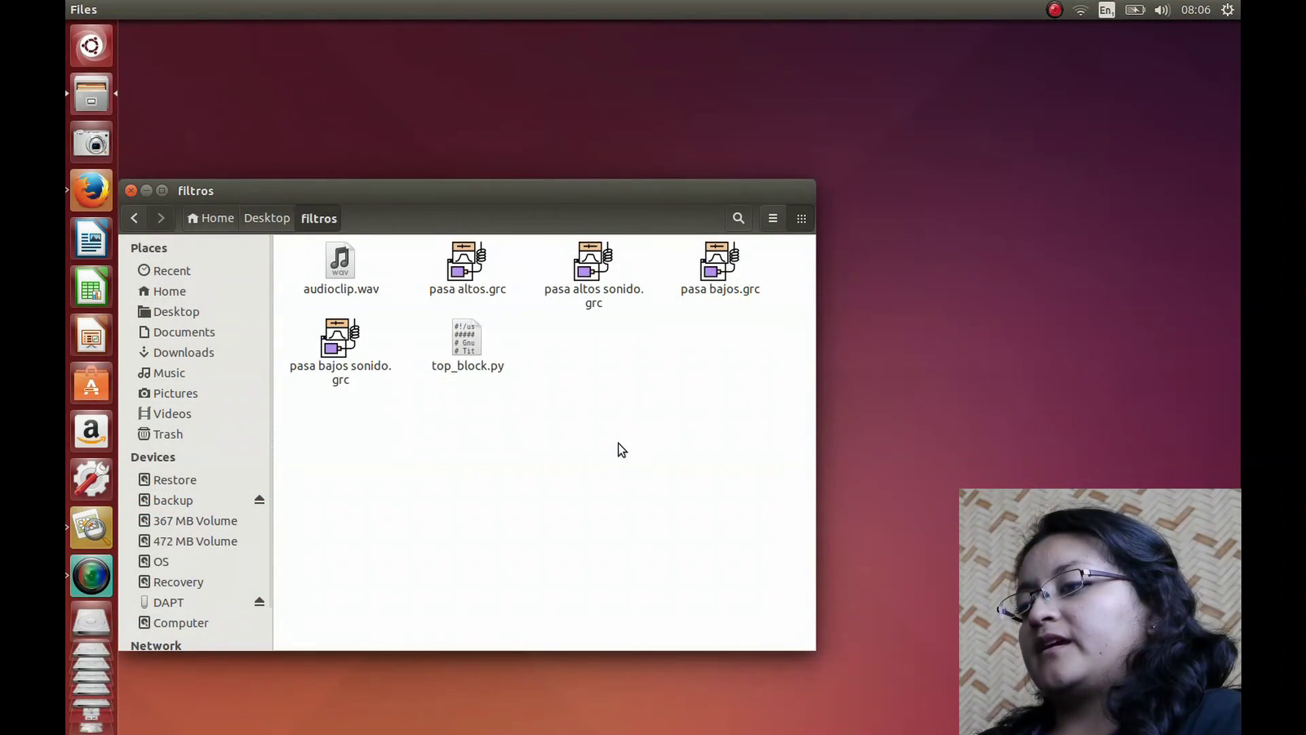
Step: Paste ruido.wav and ruidotono.wav into the filtros folder and open "pasa altos sonido.grc"
{"action": "key", "text": "ctrl+v"}
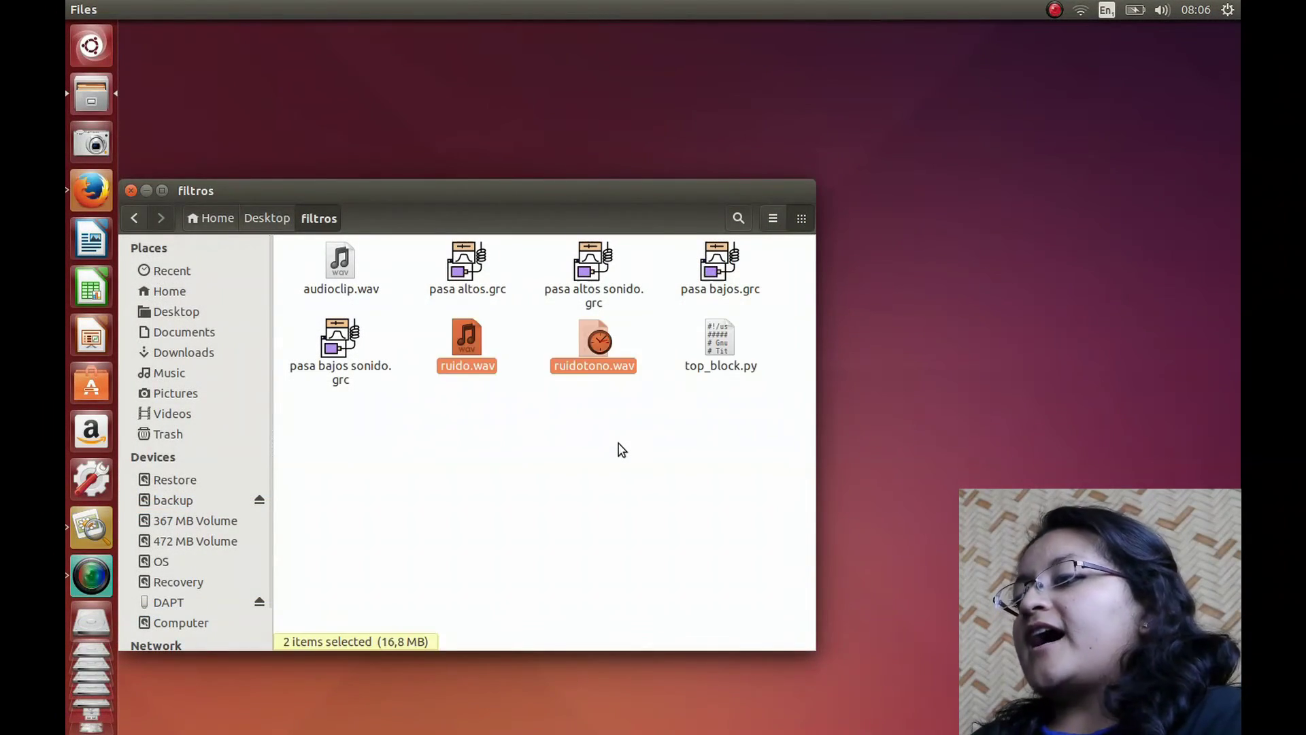
{"action": "left_click", "coordinate": [619, 449]}
{"action": "left_click", "coordinate": [604, 272]}
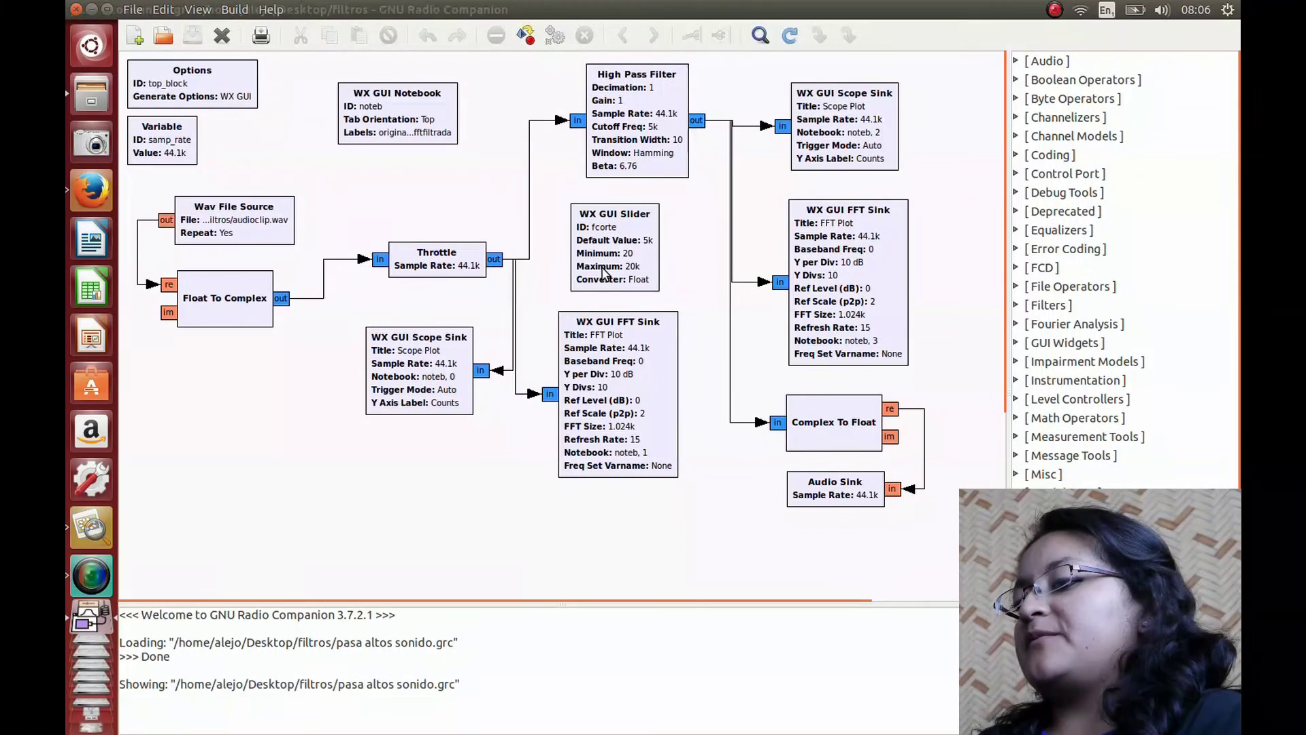
Step: Save a copy of the flow graph as "pasa banda sonido.grc"
{"action": "left_click", "coordinate": [132, 9]}
{"action": "left_click", "coordinate": [179, 119]}
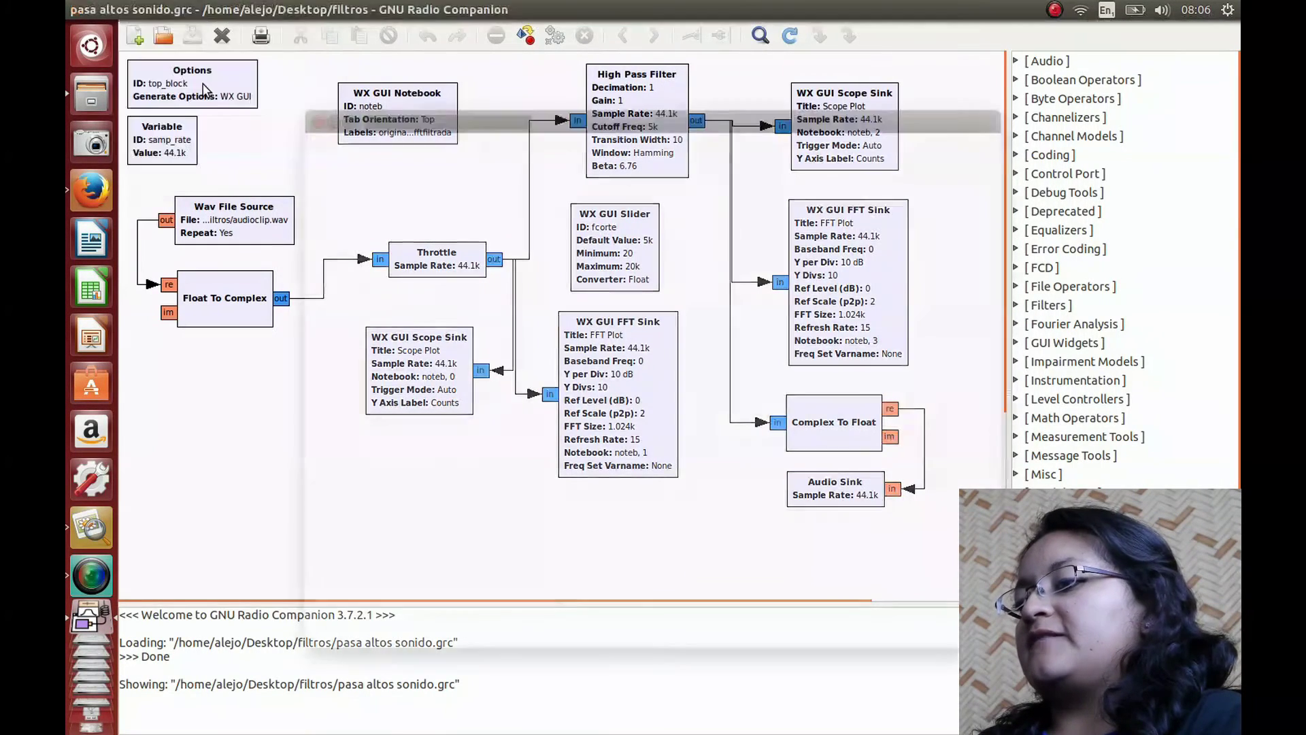
{"action": "key", "text": "Left"}
{"action": "key", "text": "ctrl+Right"}
{"action": "key", "text": "ctrl+Right"}
{"action": "key", "text": "BackSpace"}
{"action": "key", "text": "BackSpace"}
{"action": "key", "text": "BackSpace"}
{"action": "key", "text": "BackSpace"}
{"action": "key", "text": "BackSpace"}
{"action": "type", "text": "banda"}
{"action": "key", "text": "Return"}
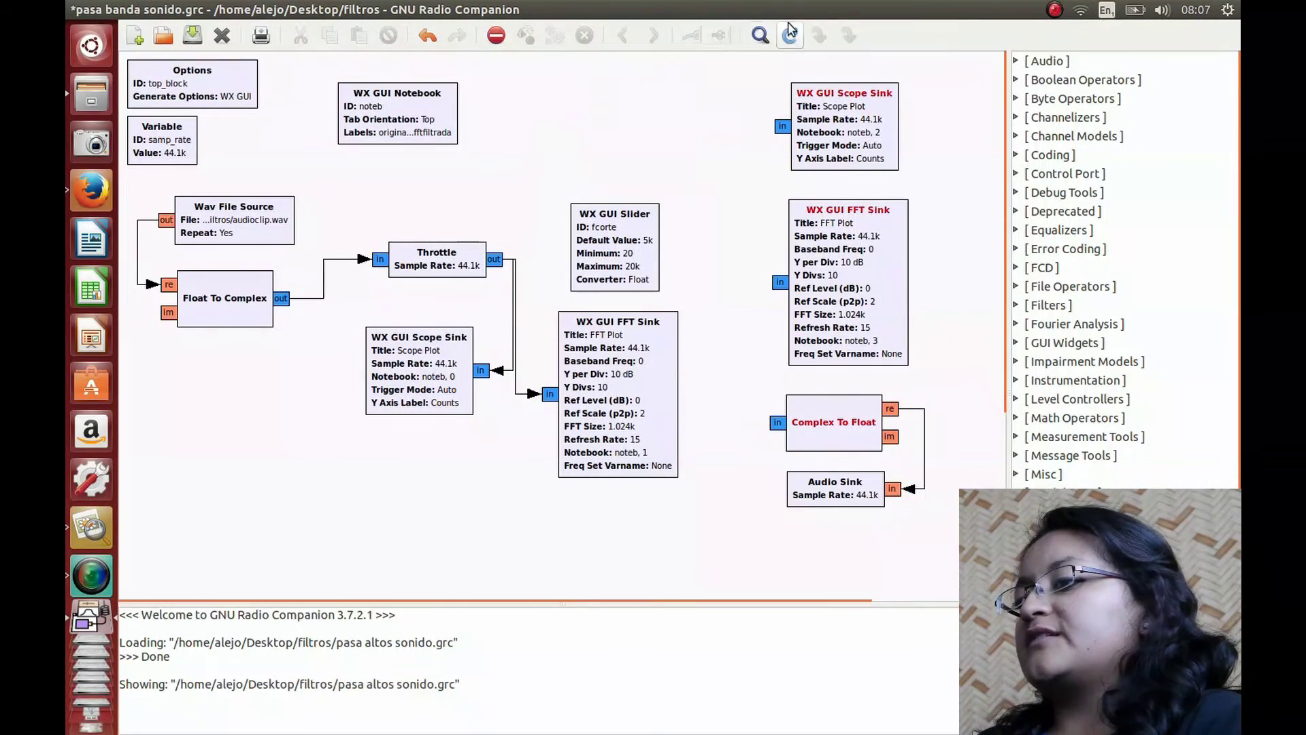
Step: Search the block library for "band" and place a Band Pass Filter above the WX GUI Slider
{"action": "left_click", "coordinate": [760, 35]}
{"action": "type", "text": "band"}
{"action": "left_click_drag", "start_coordinate": [1113, 140], "coordinate": [620, 145]}
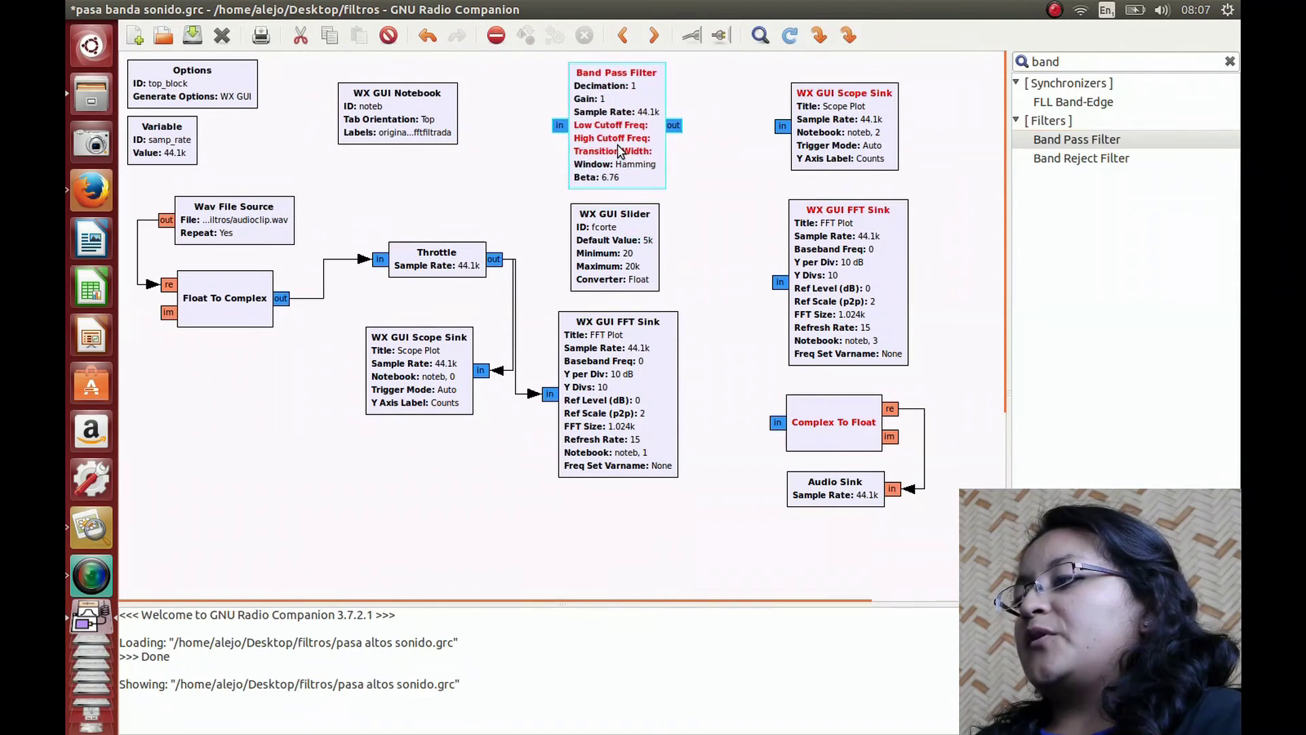
Step: Configure the Band Pass Filter with low cutoff fcL, high cutoff fcH and transition width 10
{"action": "double_click", "coordinate": [620, 144]}
{"action": "left_click", "coordinate": [618, 354]}
{"action": "type", "text": "fcL"}
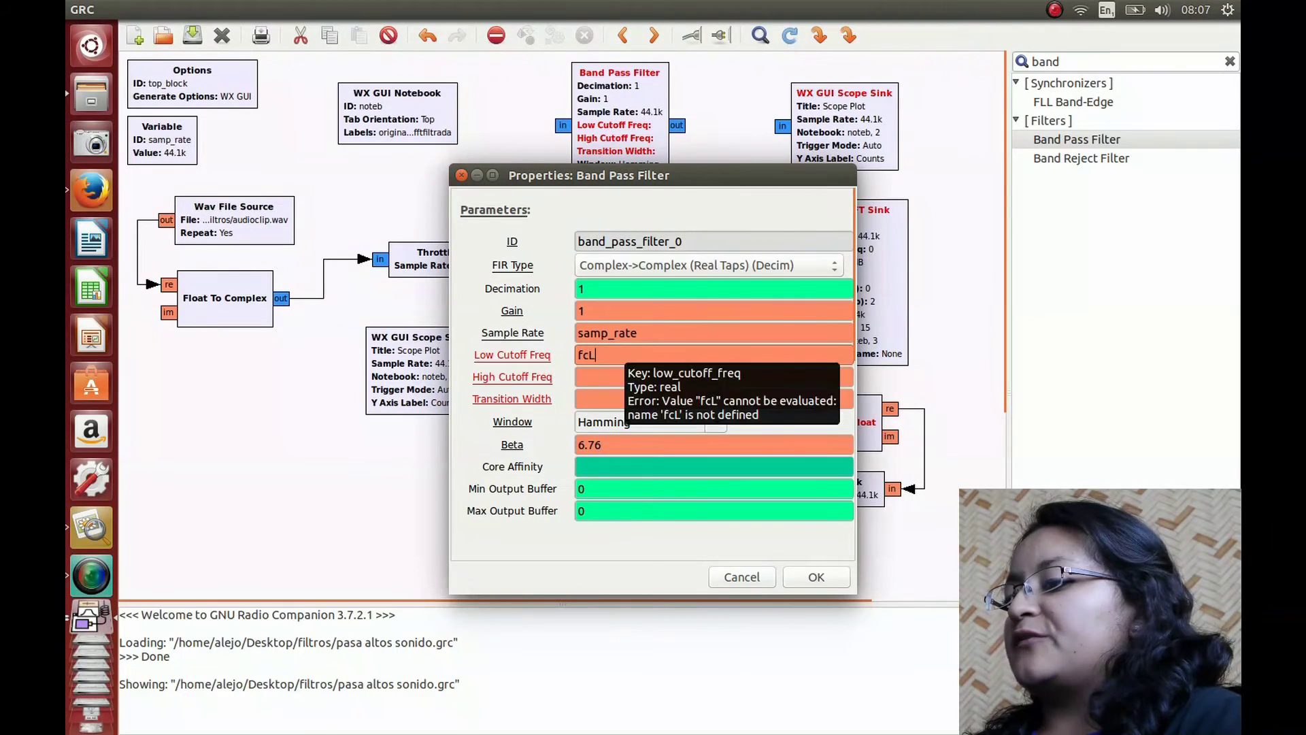
{"action": "left_click", "coordinate": [618, 376]}
{"action": "type", "text": "fcH"}
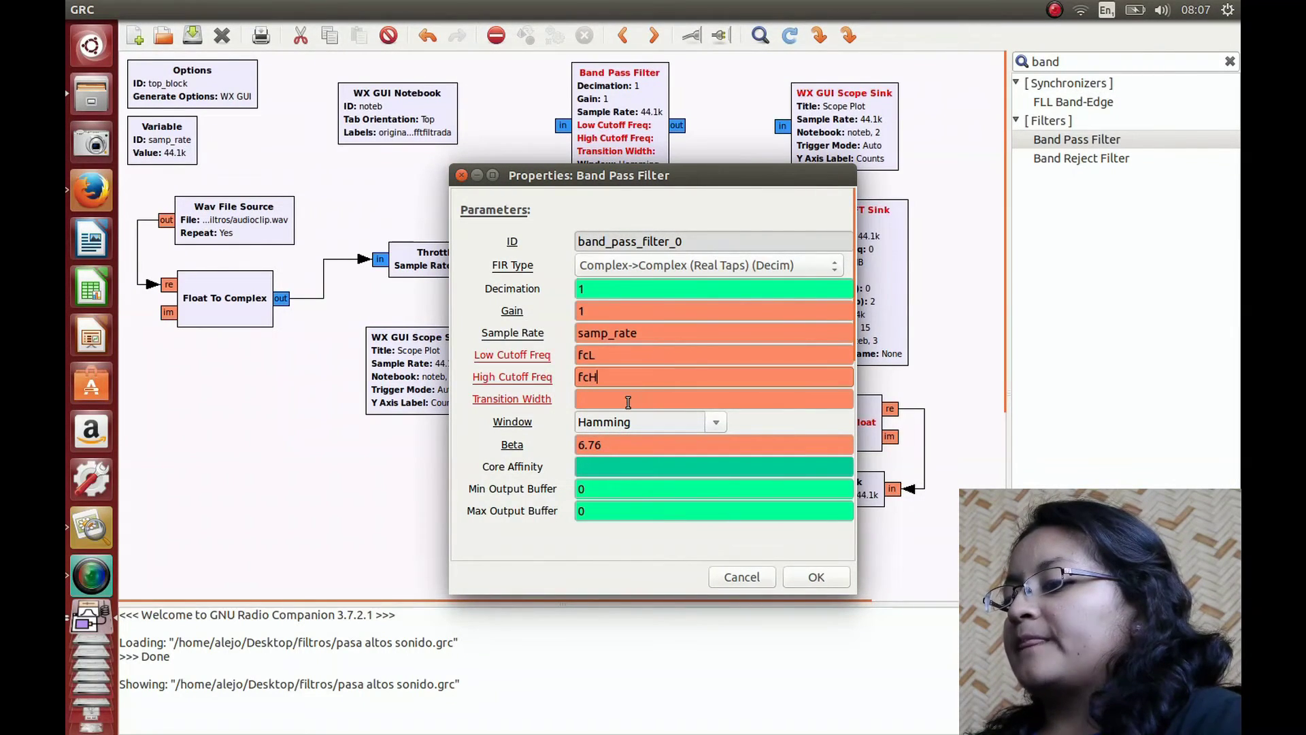
{"action": "left_click", "coordinate": [628, 402]}
{"action": "type", "text": "10"}
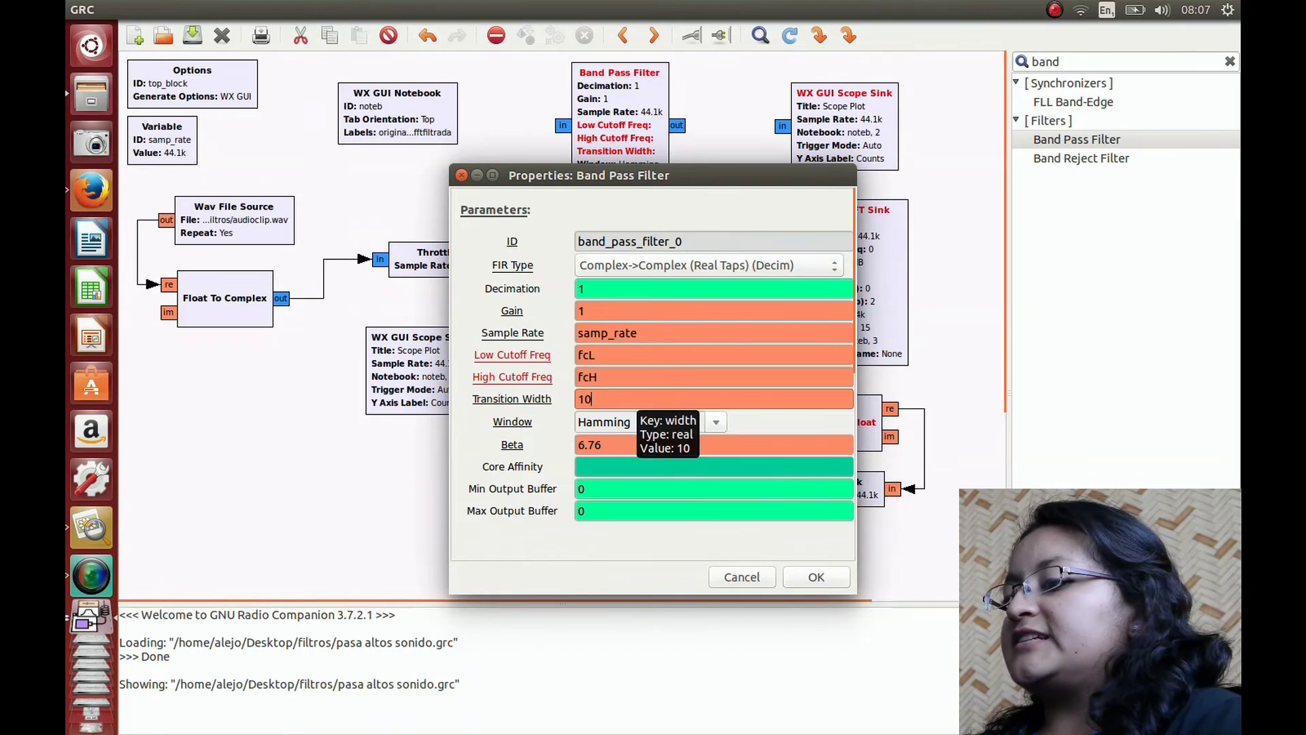
{"action": "left_click", "coordinate": [813, 582]}
Step: Wire the Throttle output to the Band Pass Filter and its output to the filtered Scope Sink, FFT Sink and Complex To Float
{"action": "left_click", "coordinate": [562, 125]}
{"action": "left_click", "coordinate": [493, 258]}
{"action": "left_click", "coordinate": [685, 125]}
{"action": "left_click", "coordinate": [782, 126]}
{"action": "left_click", "coordinate": [686, 126]}
{"action": "left_click", "coordinate": [779, 282]}
{"action": "left_click", "coordinate": [777, 422]}
{"action": "left_click", "coordinate": [686, 127]}
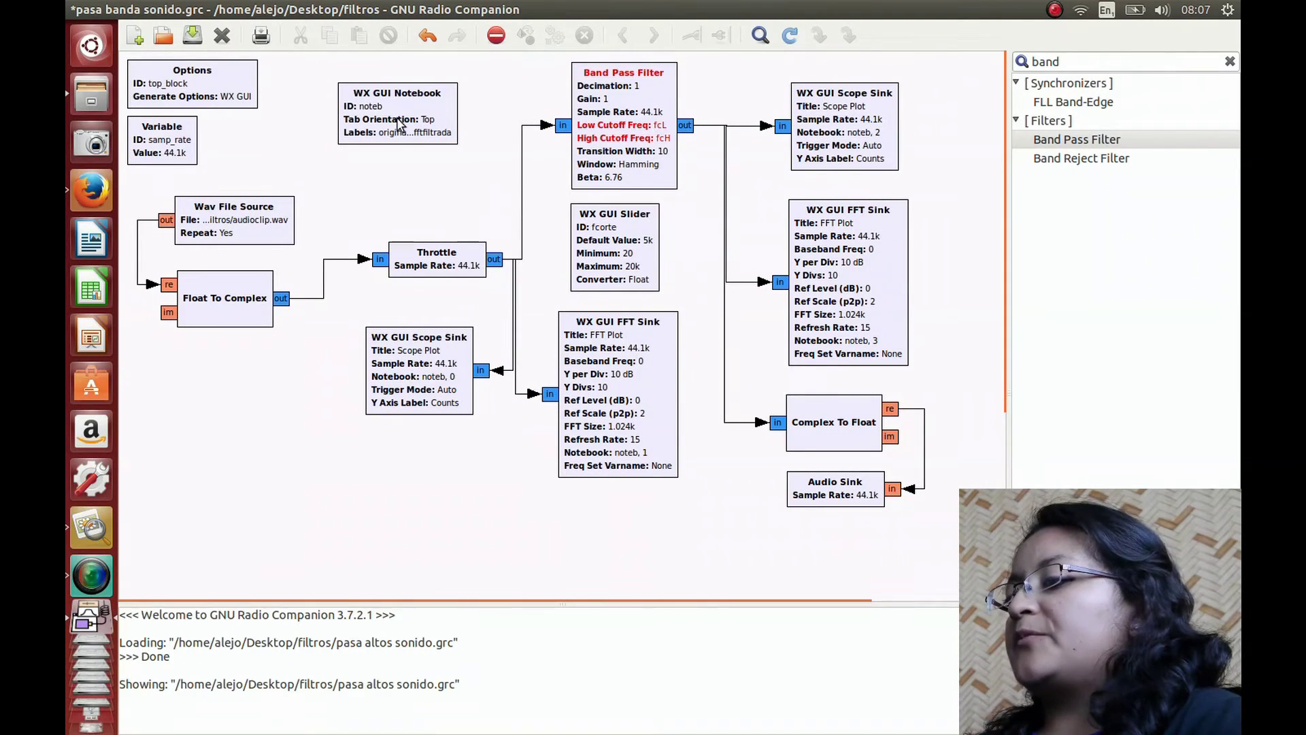
Step: Change the existing WX GUI Slider's ID to fcL and its default value to 20
{"action": "double_click", "coordinate": [594, 257]}
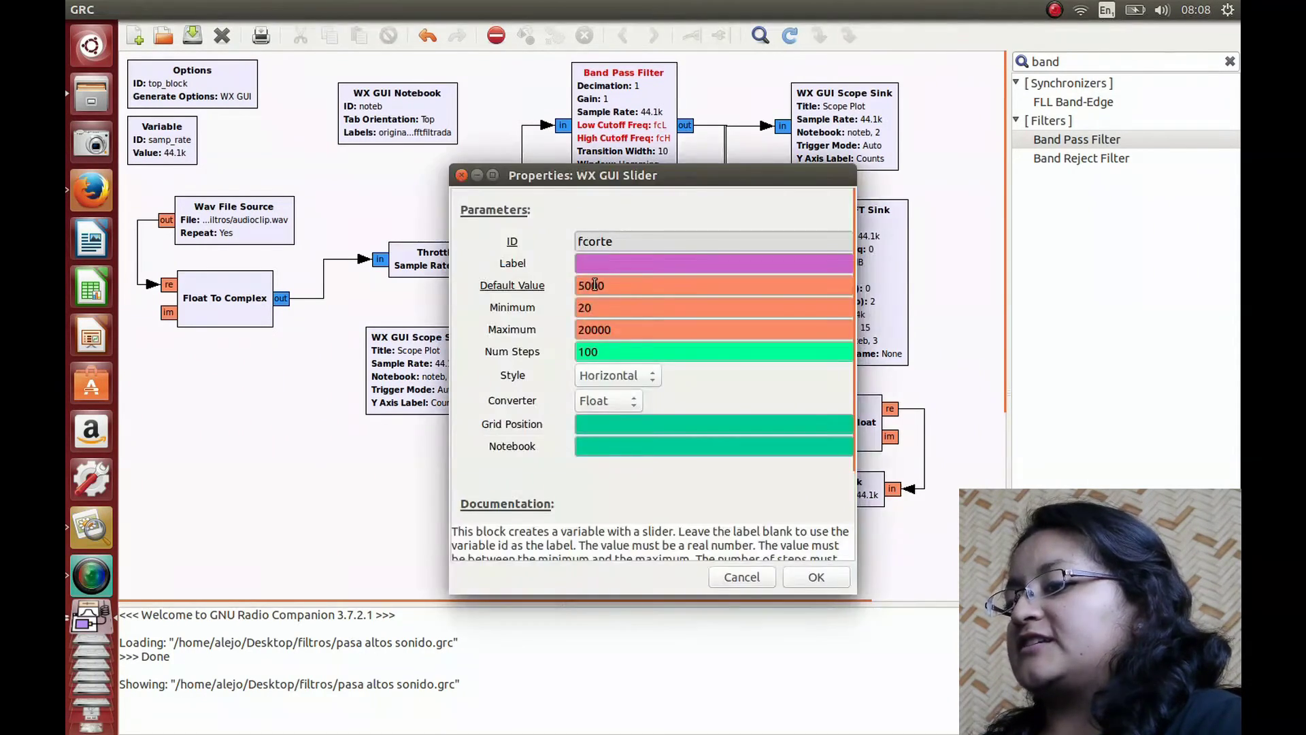
{"action": "left_click_drag", "start_coordinate": [636, 243], "coordinate": [591, 243]}
{"action": "type", "text": "L"}
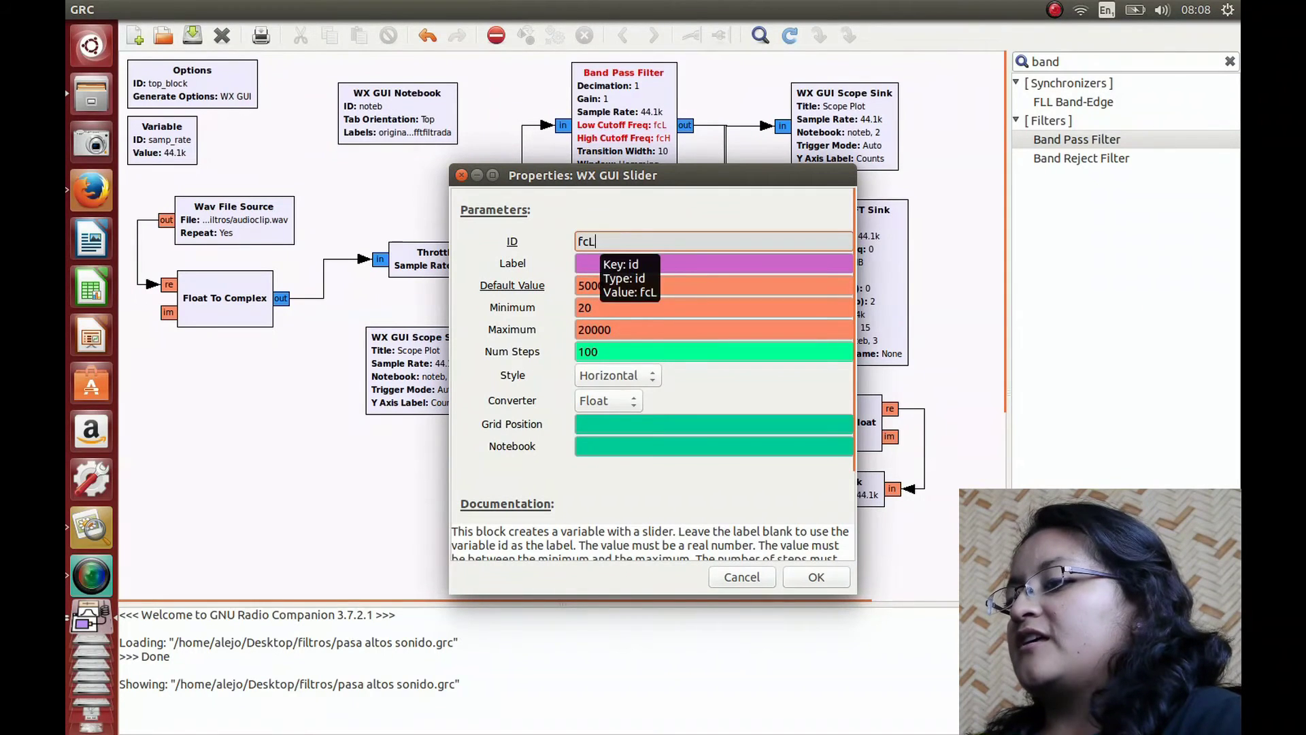
{"action": "double_click", "coordinate": [634, 289]}
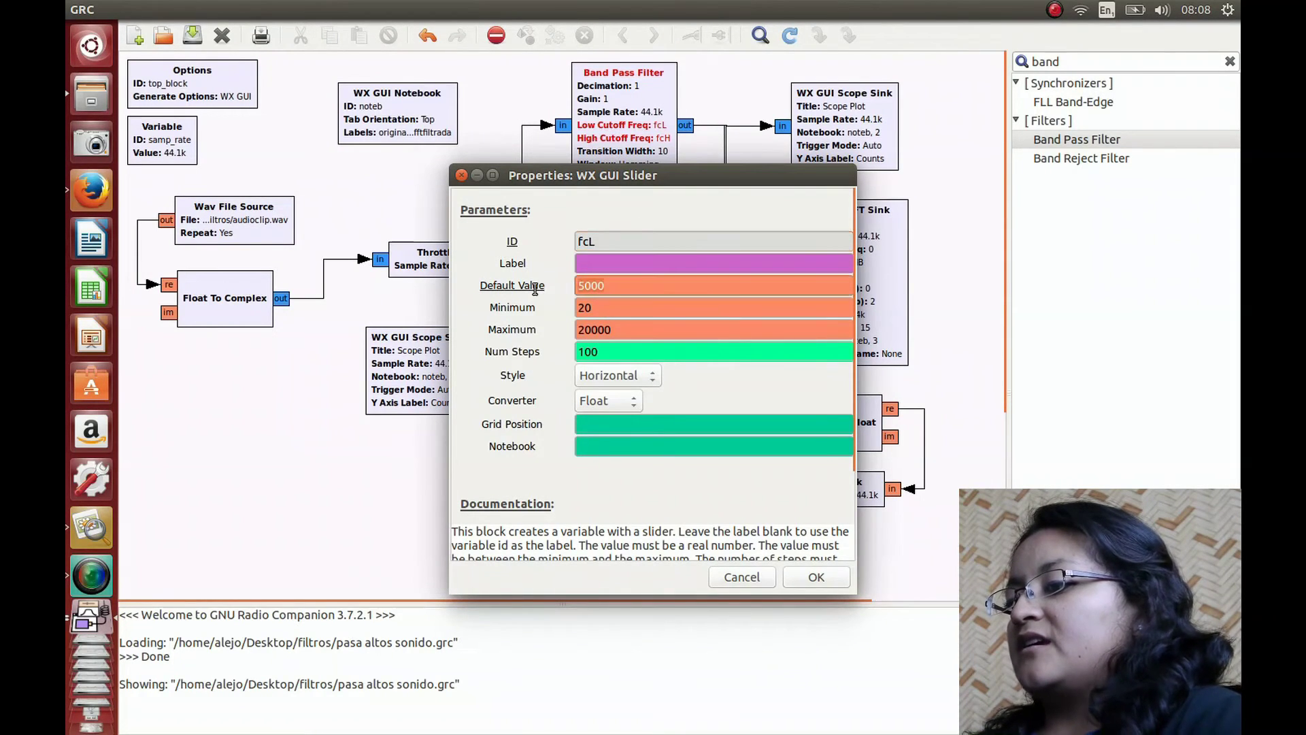
{"action": "type", "text": "20"}
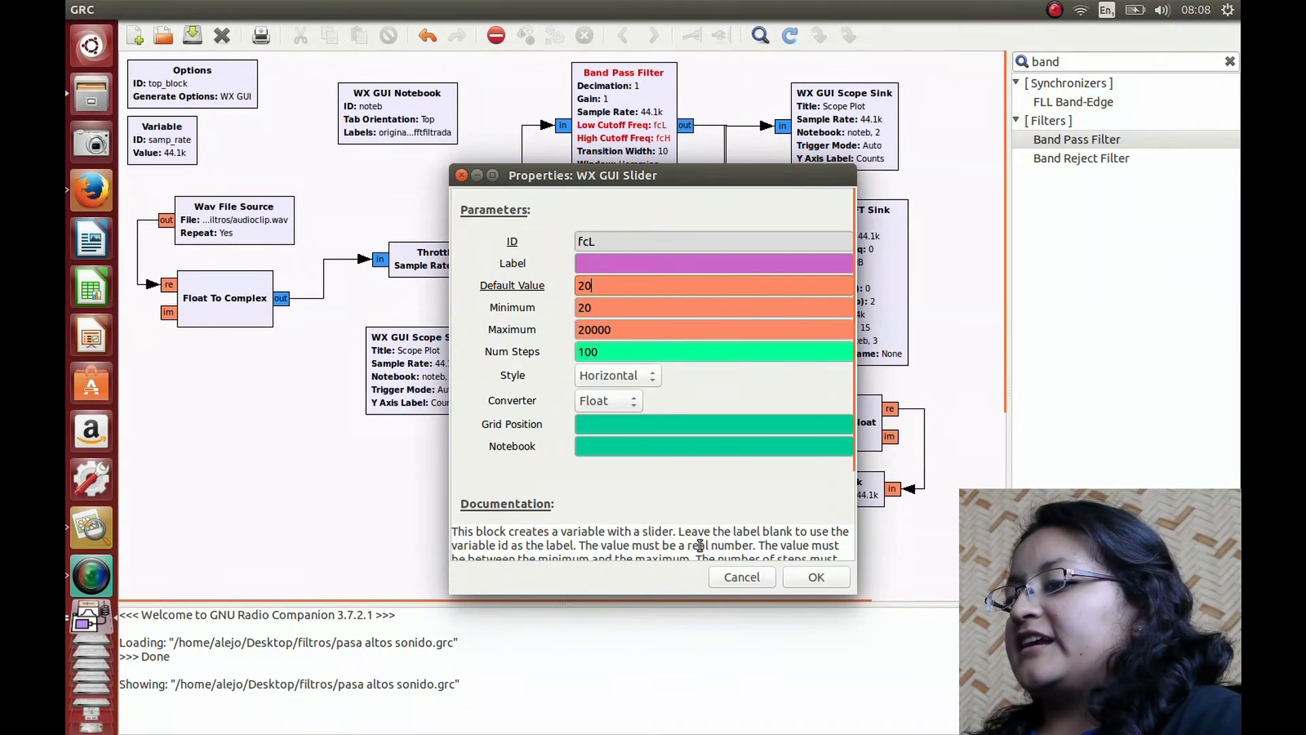
{"action": "left_click", "coordinate": [827, 581]}
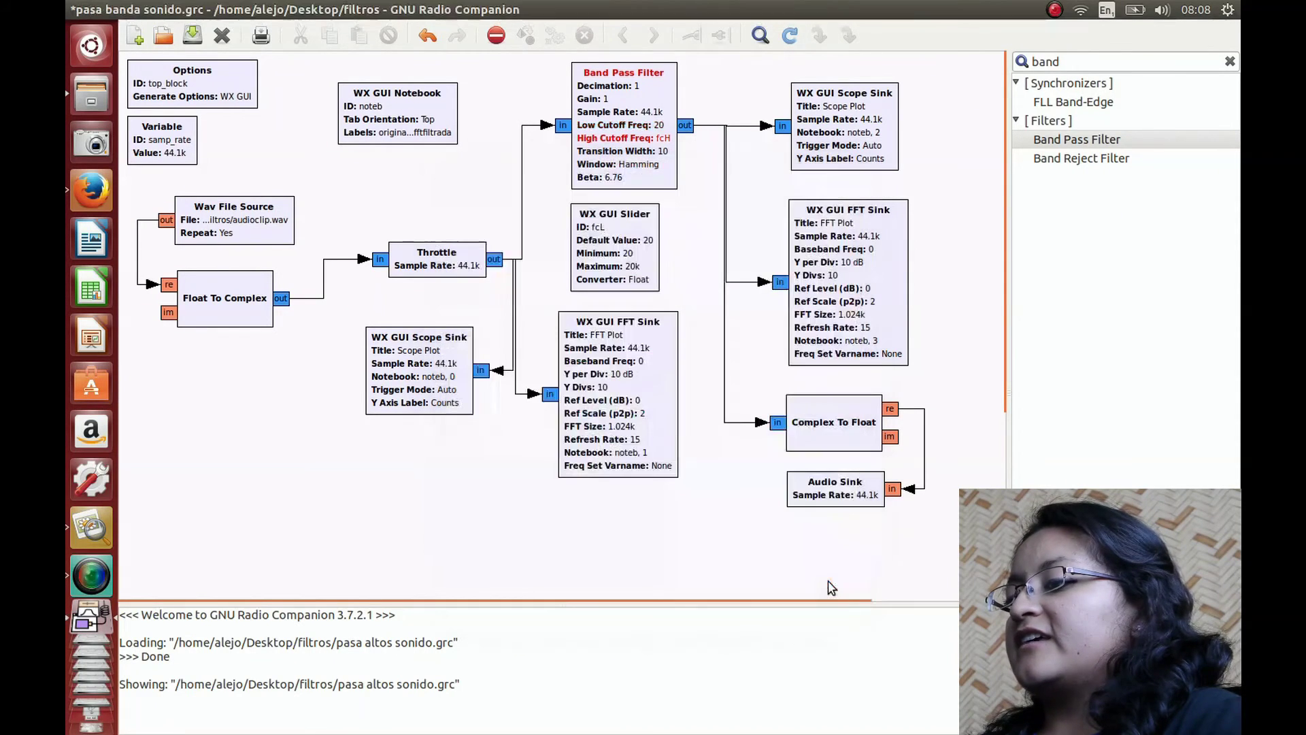
Step: Search the block library for "sli" and place a second WX GUI Slider below the Float To Complex block
{"action": "left_click_drag", "start_coordinate": [1093, 60], "coordinate": [975, 60]}
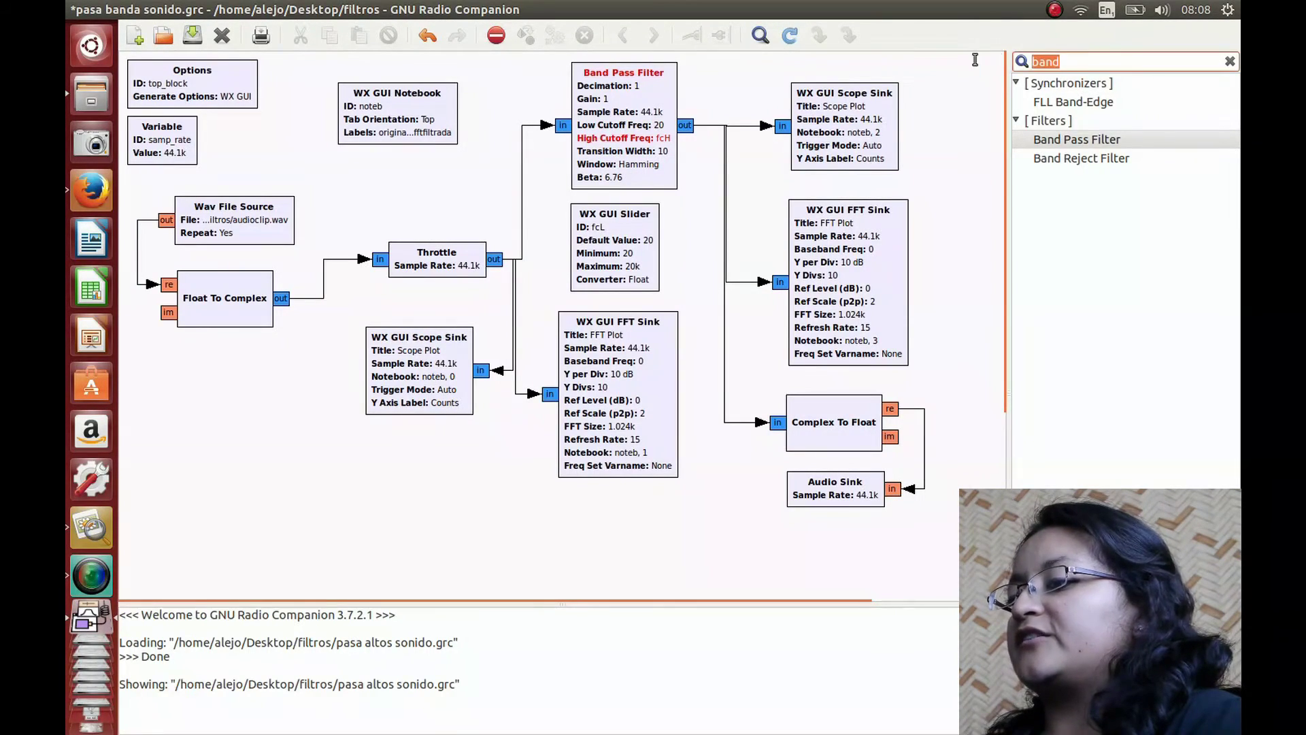
{"action": "type", "text": "sli"}
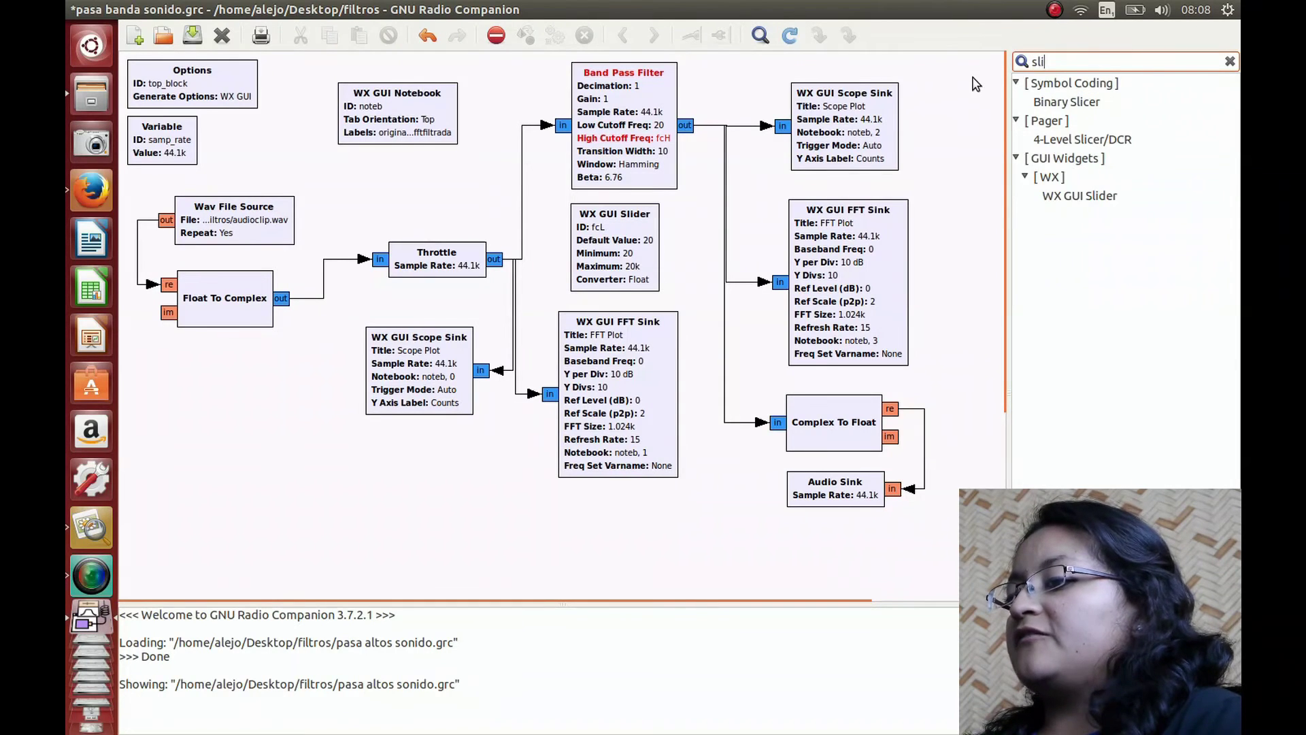
{"action": "left_click_drag", "start_coordinate": [1080, 196], "coordinate": [238, 389]}
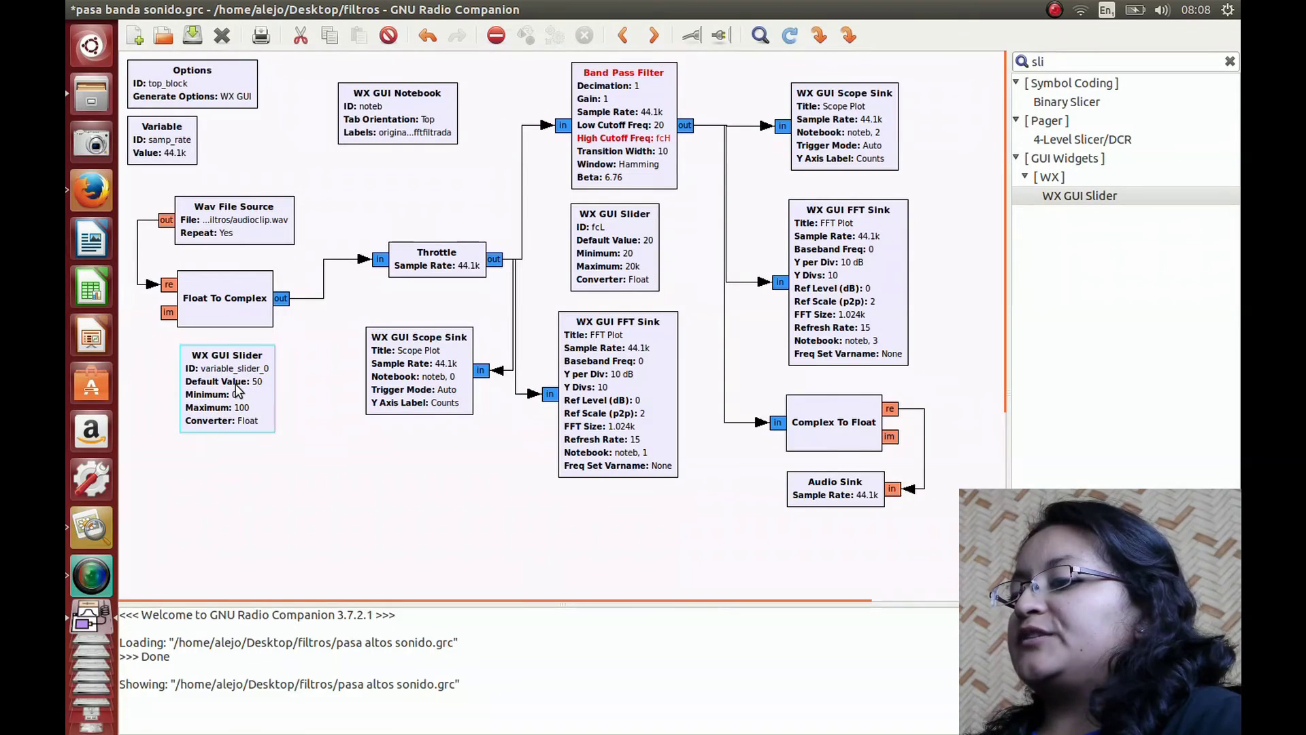
Step: Configure the new slider with ID fcH, default value 20000, minimum 20 and maximum 20000
{"action": "double_click", "coordinate": [236, 389]}
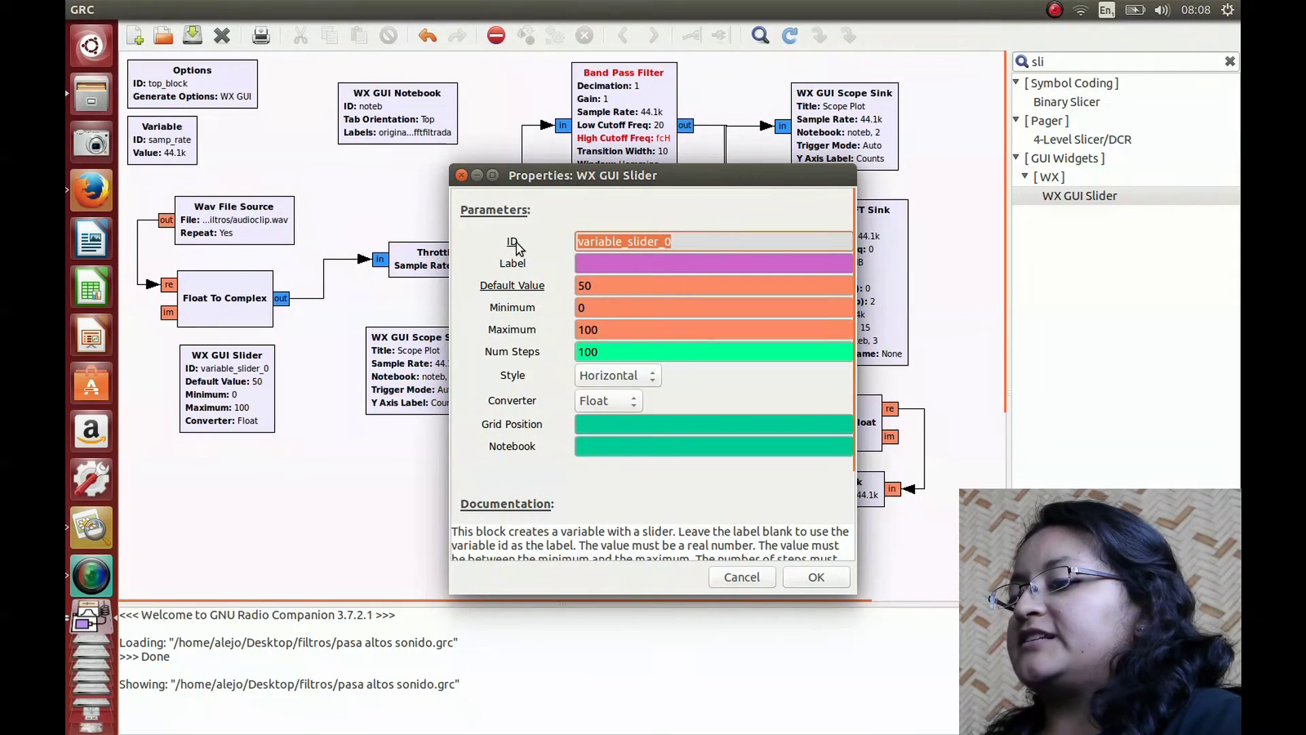
{"action": "type", "text": "fcH"}
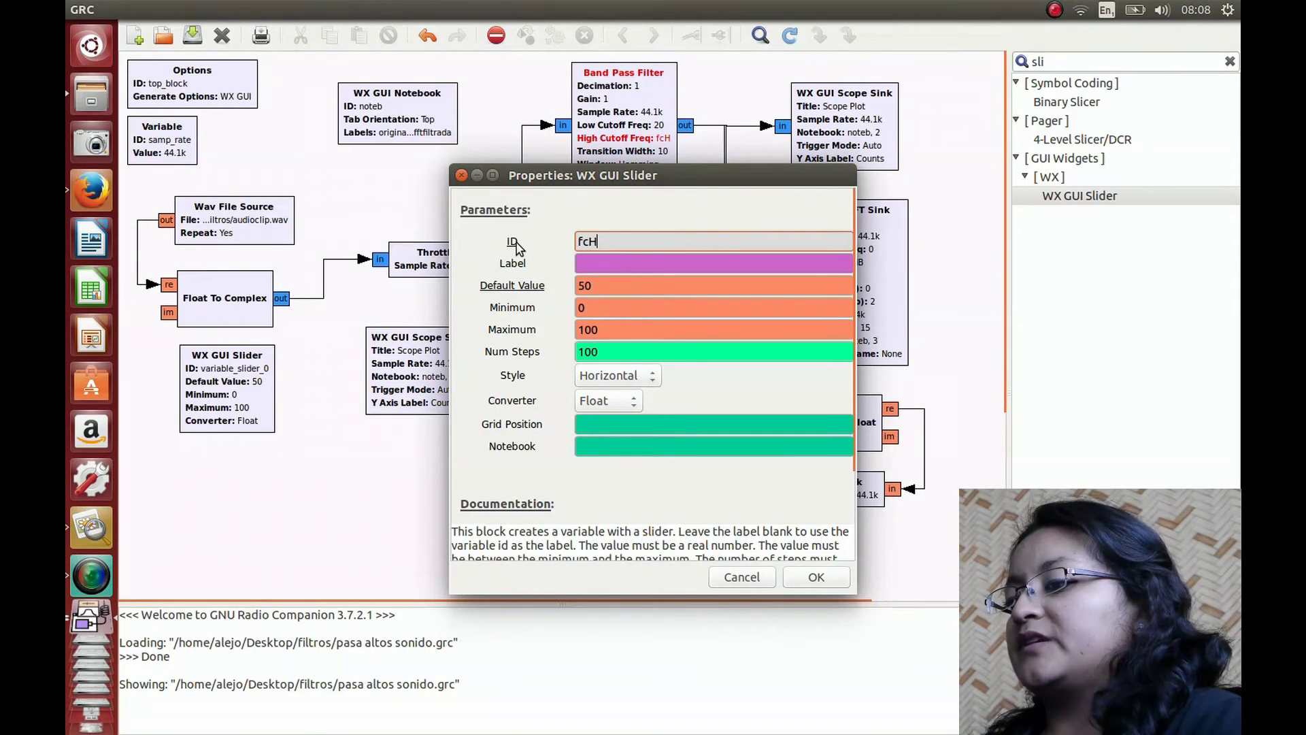
{"action": "key", "text": "Tab"}
{"action": "key", "text": "Tab"}
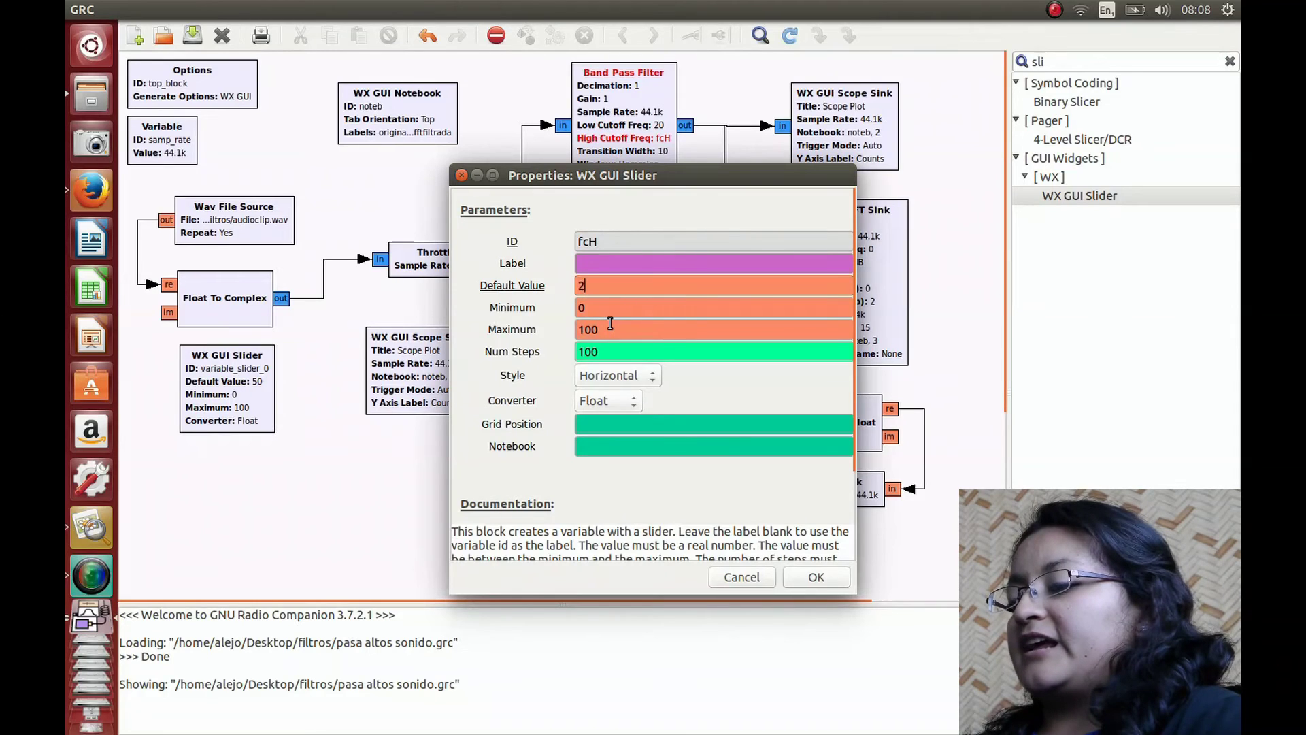
{"action": "type", "text": "0000"}
{"action": "key", "text": "Tab"}
{"action": "type", "text": "20"}
{"action": "key", "text": "Tab"}
{"action": "type", "text": "20000"}
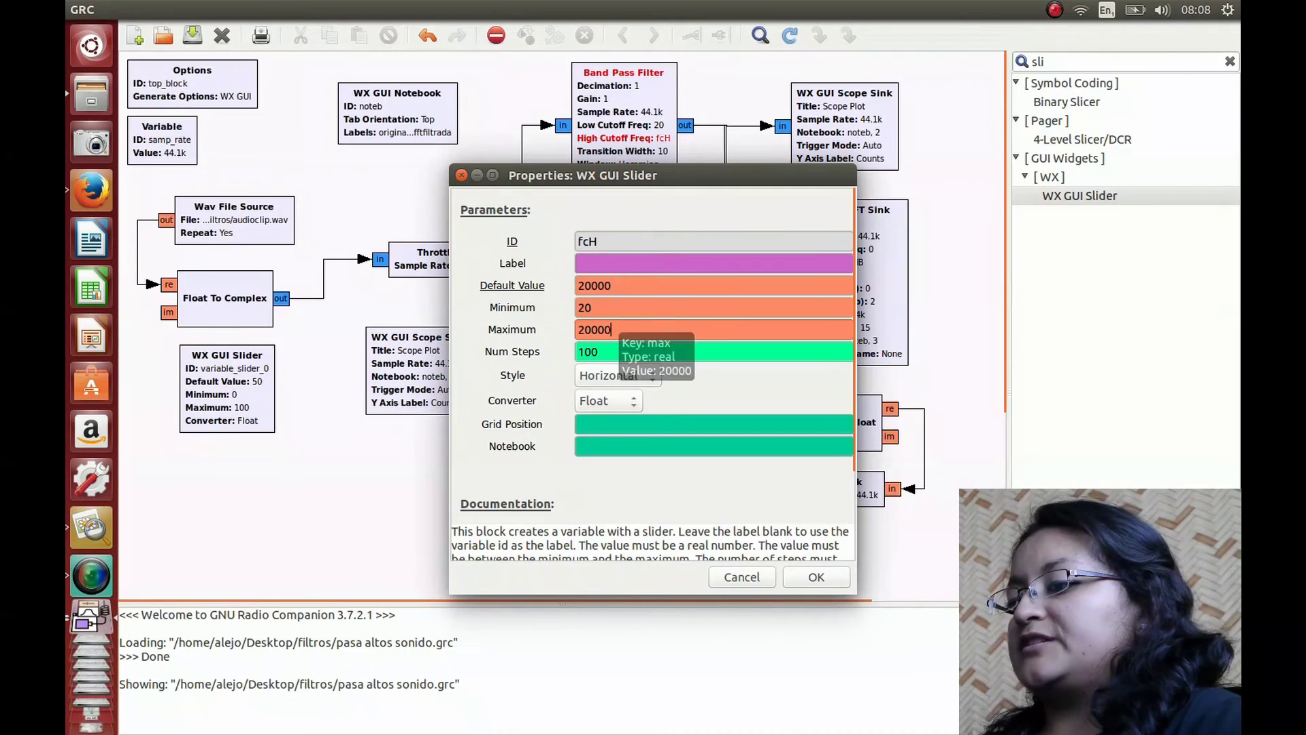
{"action": "left_click", "coordinate": [835, 580]}
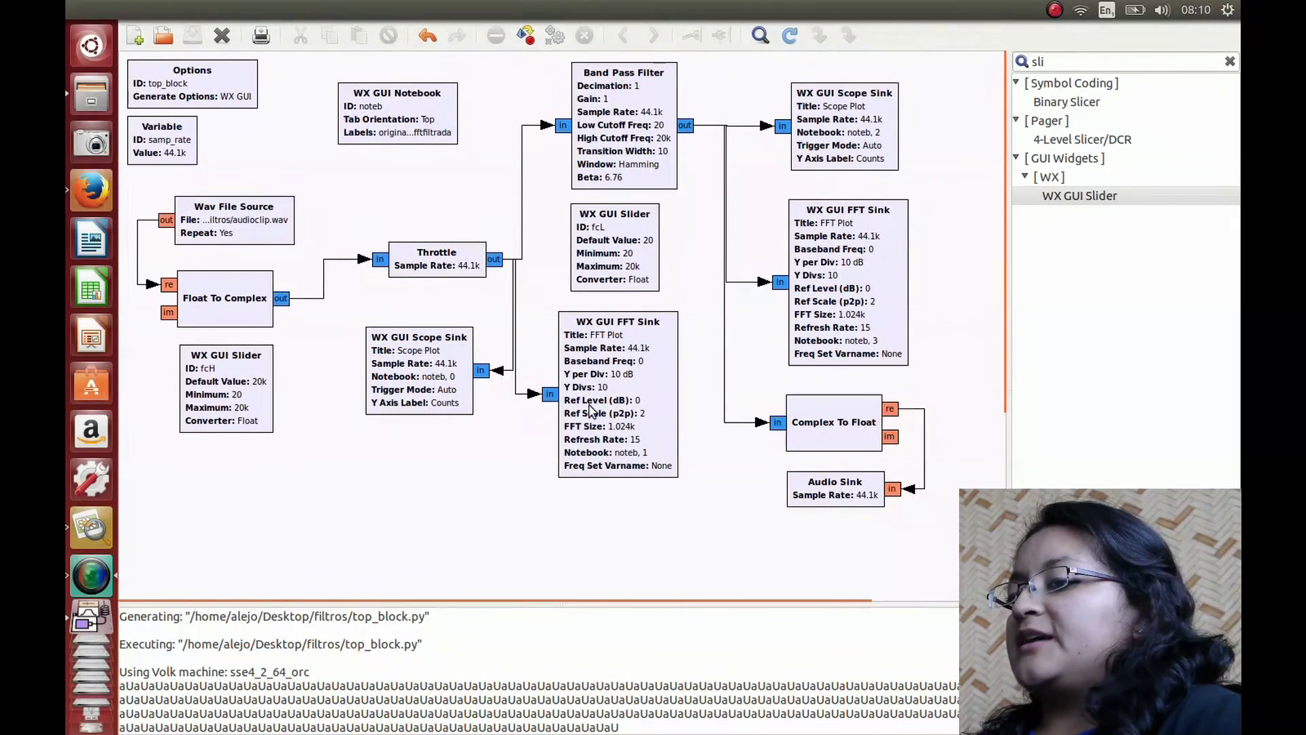
Step: Set the Wav File Source's file to ruidotono.wav from the filtros folder
{"action": "double_click", "coordinate": [258, 232]}
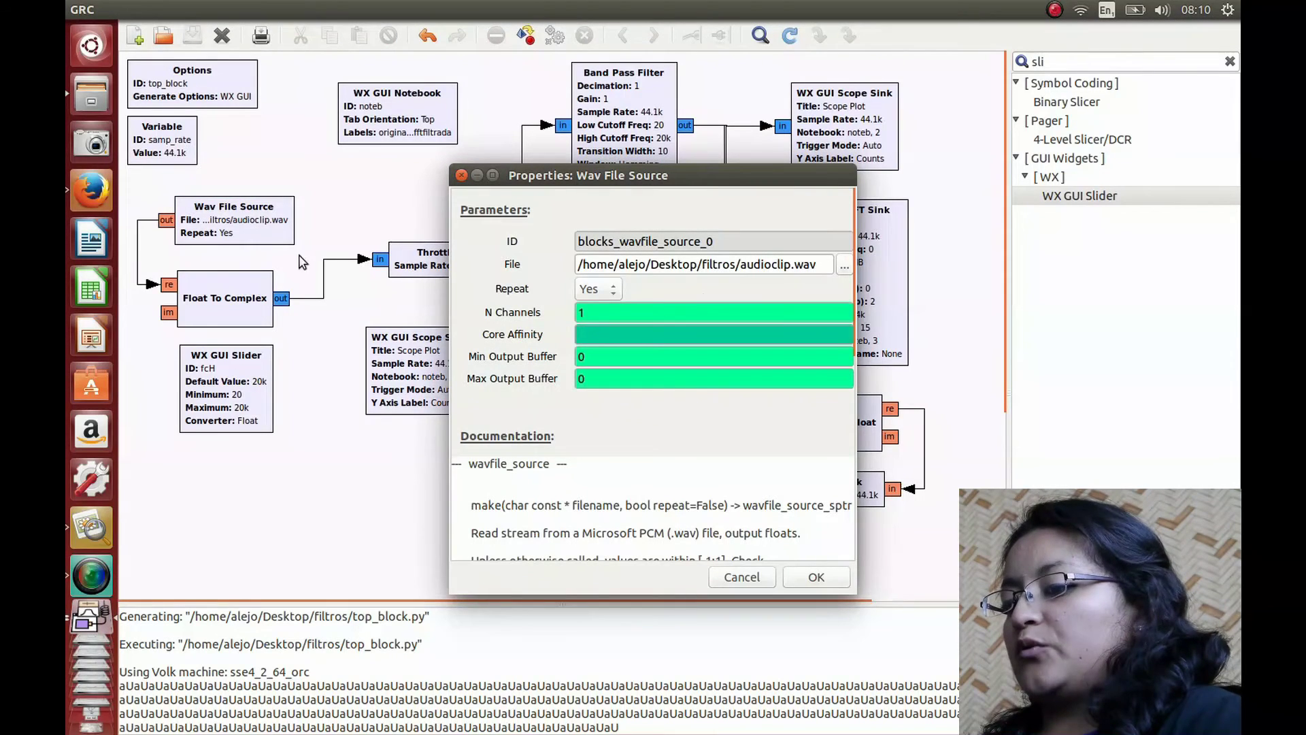
{"action": "left_click", "coordinate": [846, 266]}
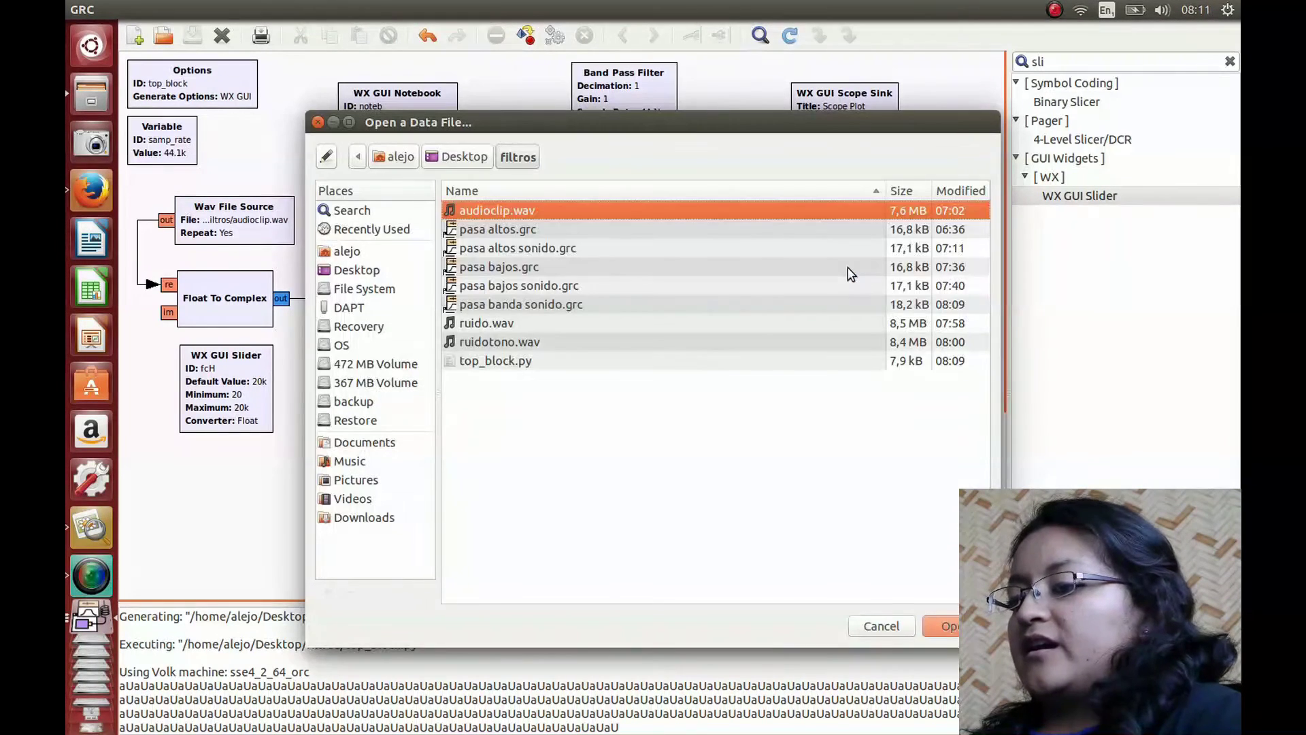
{"action": "left_click", "coordinate": [558, 346]}
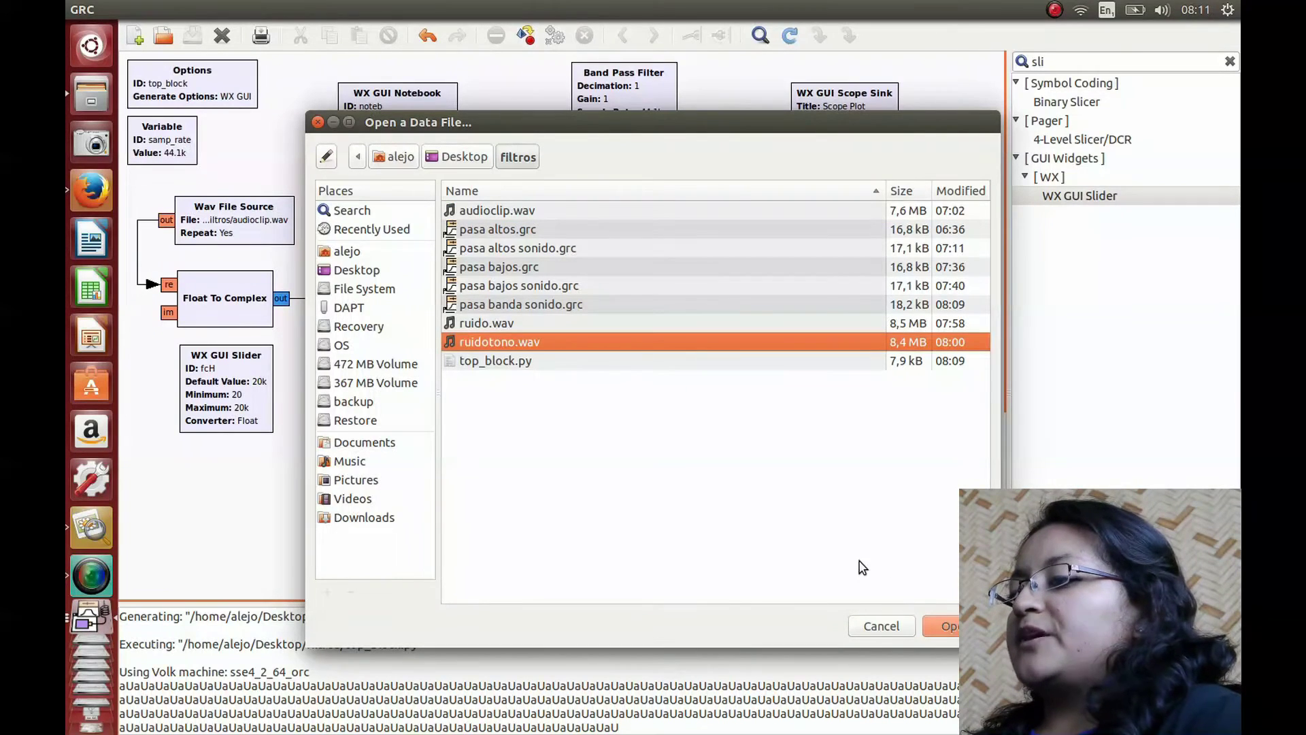
{"action": "left_click", "coordinate": [945, 626]}
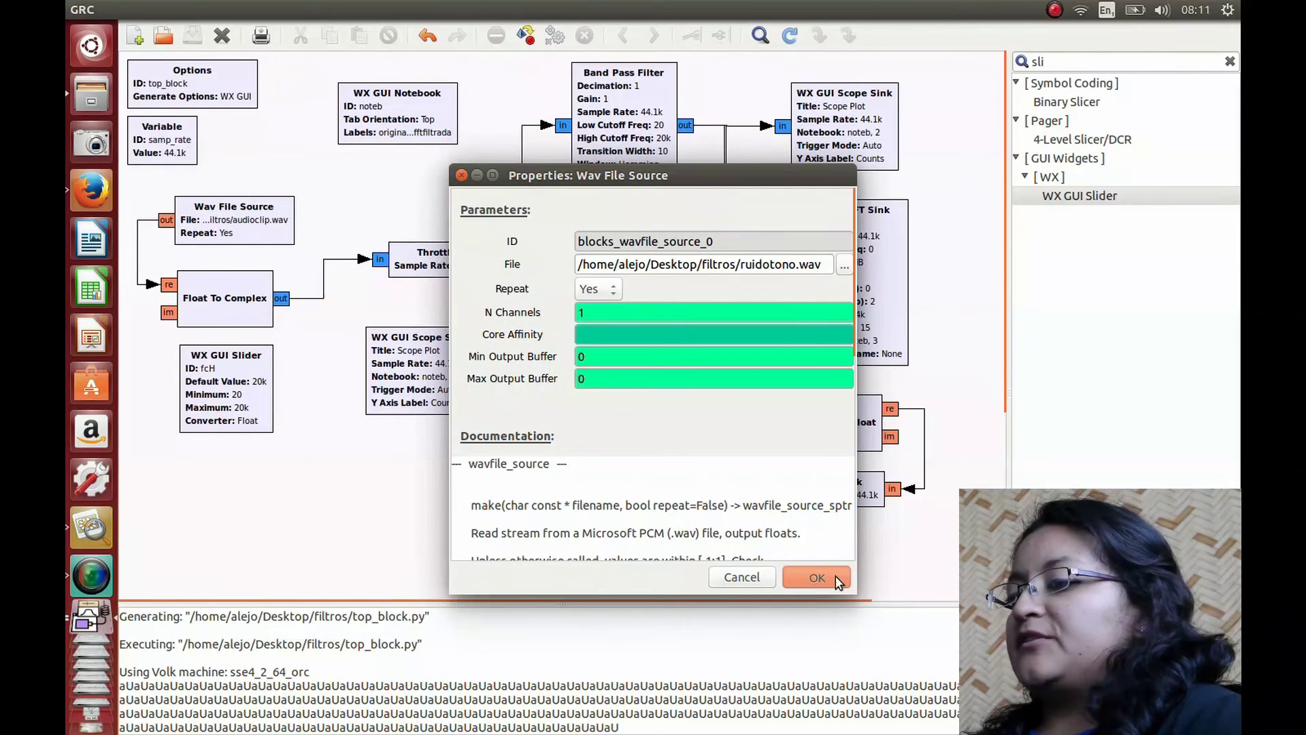
{"action": "left_click", "coordinate": [838, 580]}
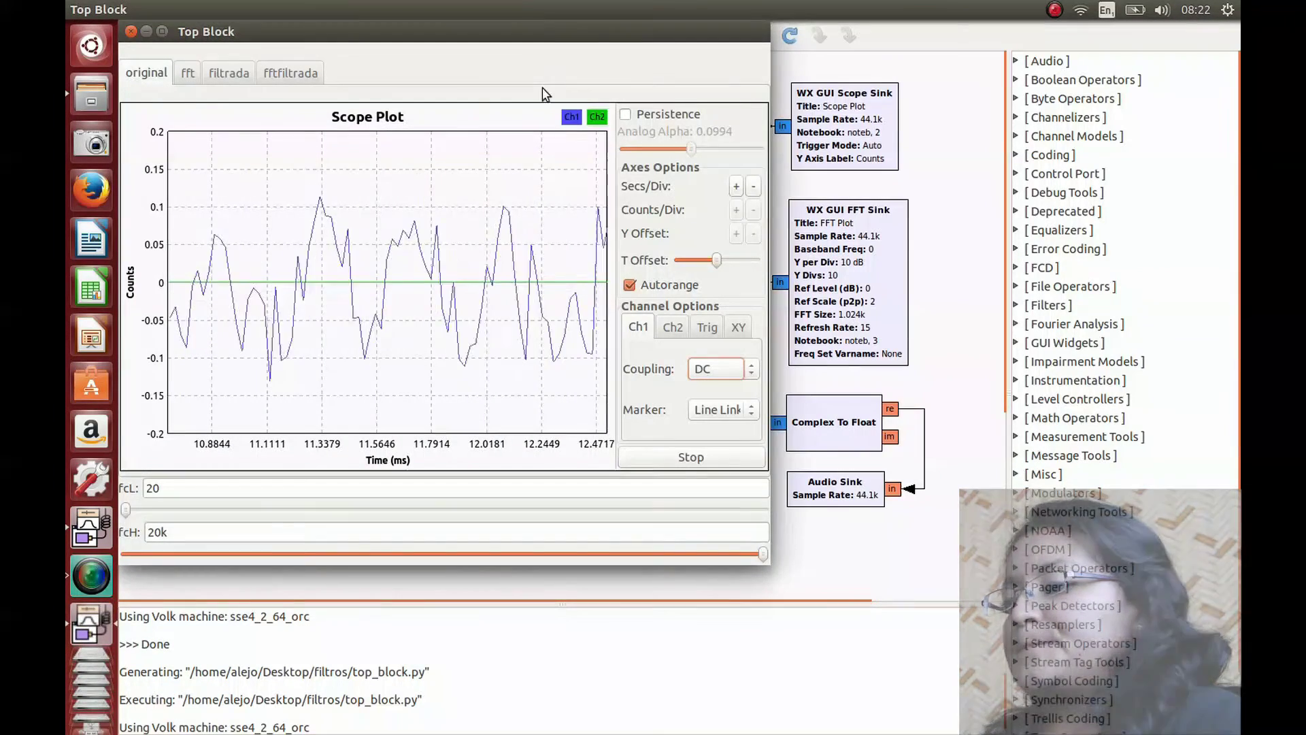
Step: View the filtered signal and its FFT in the running flow graph and set fcL to 2600
{"action": "left_click", "coordinate": [245, 75]}
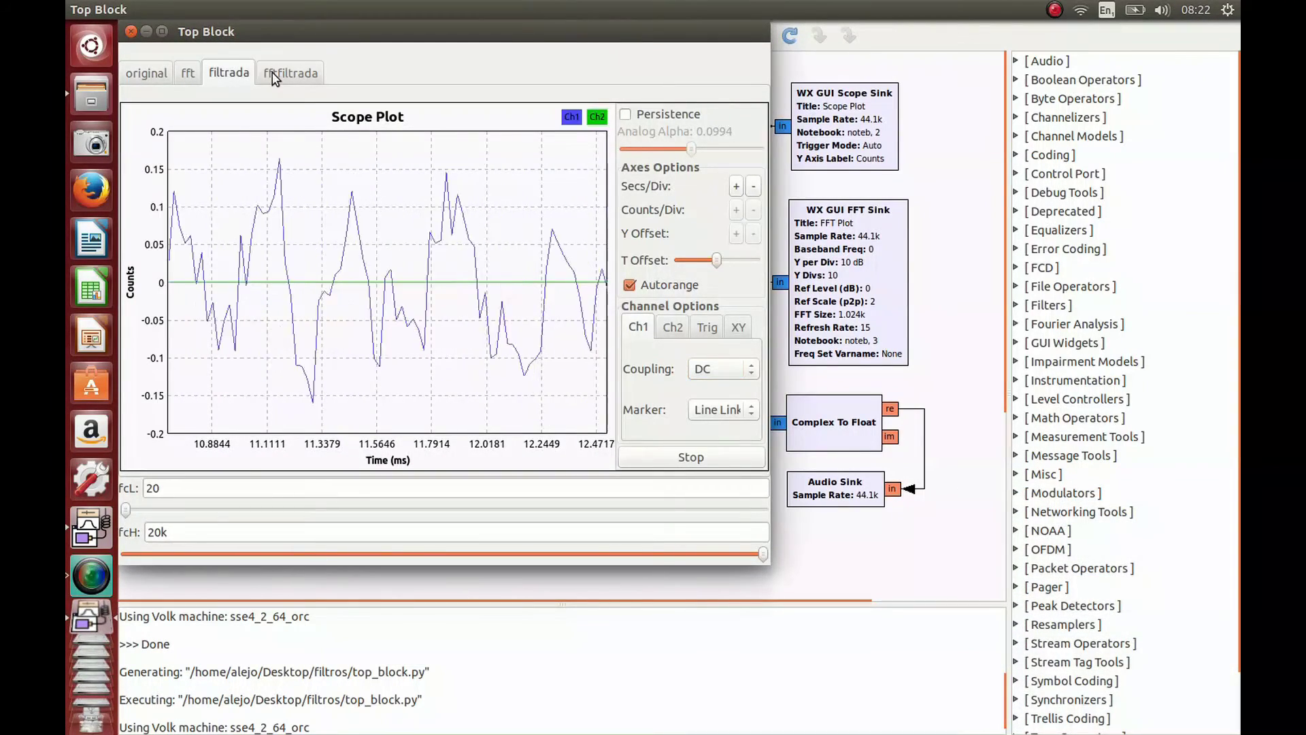
{"action": "left_click", "coordinate": [274, 75]}
{"action": "left_click", "coordinate": [218, 489]}
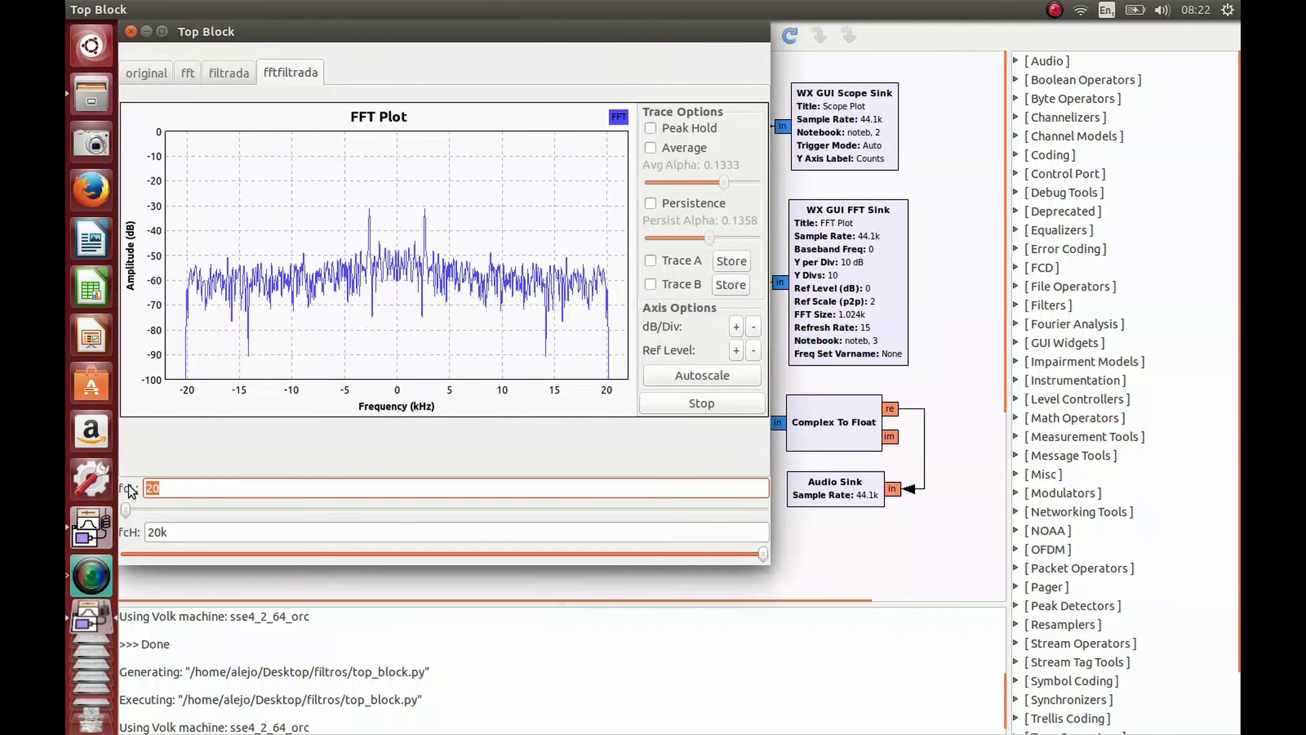
{"action": "type", "text": "260"}
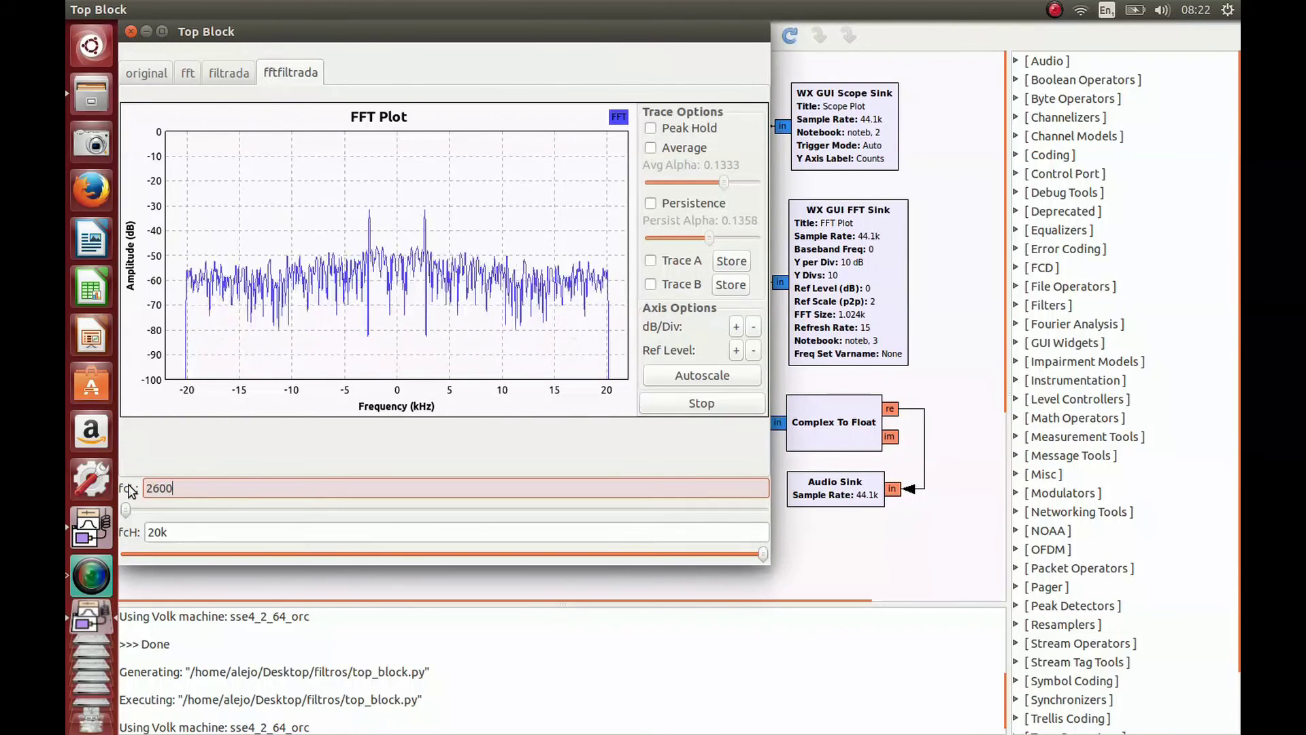
{"action": "type", "text": "0"}
{"action": "key", "text": "Return"}
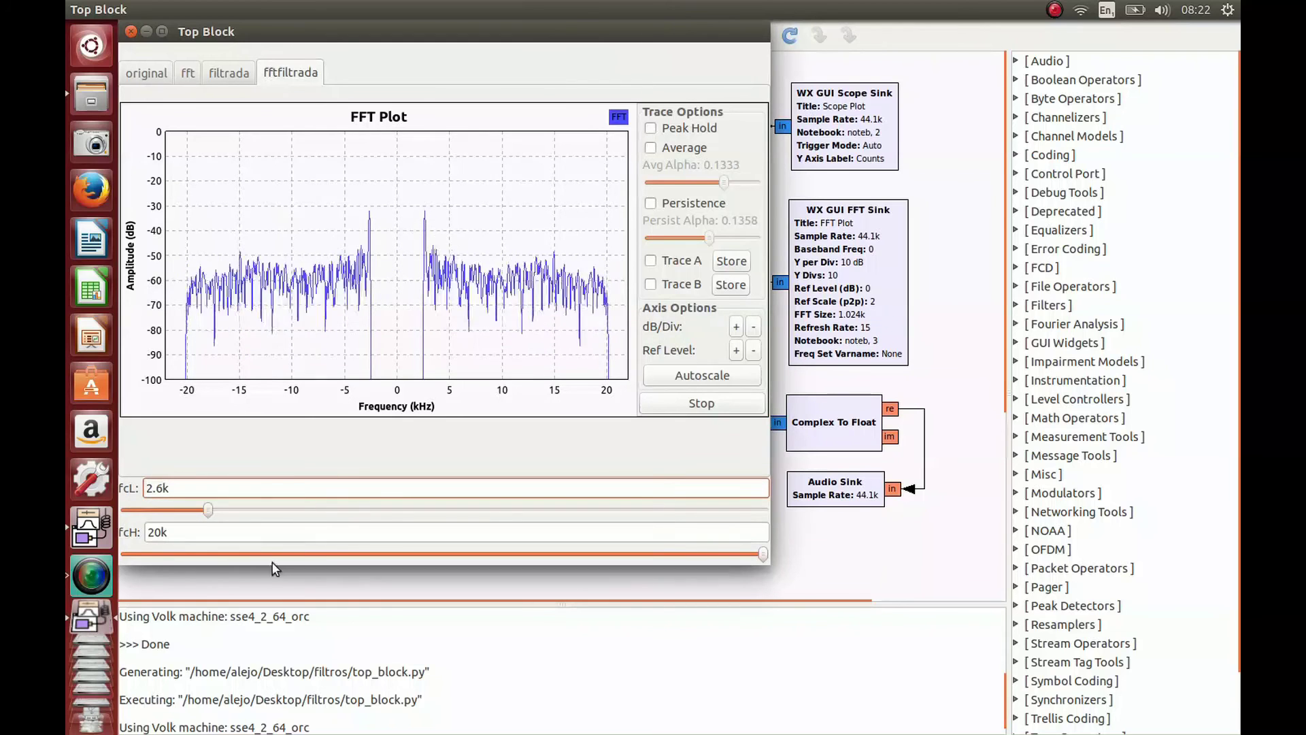
Step: Set fcH to 2700 and view the filtered signal's scope plot
{"action": "left_click_drag", "start_coordinate": [303, 533], "coordinate": [143, 532]}
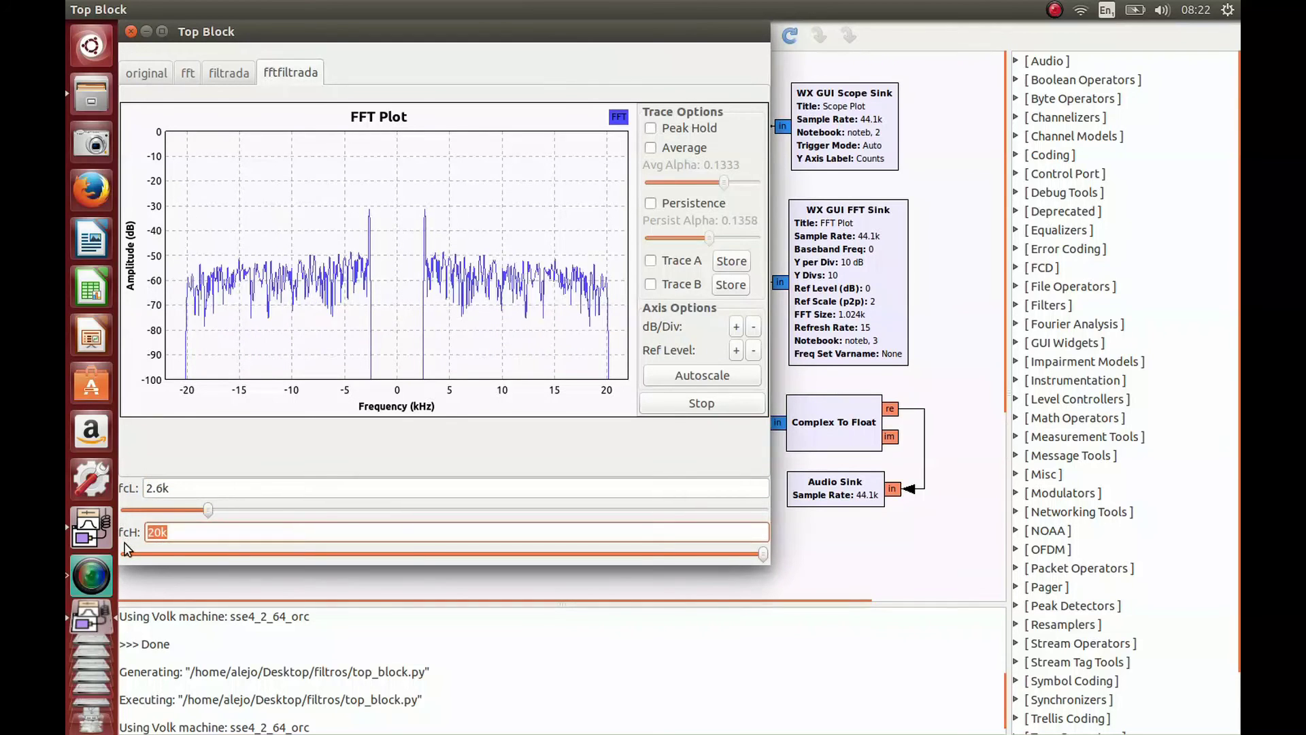
{"action": "type", "text": "2700"}
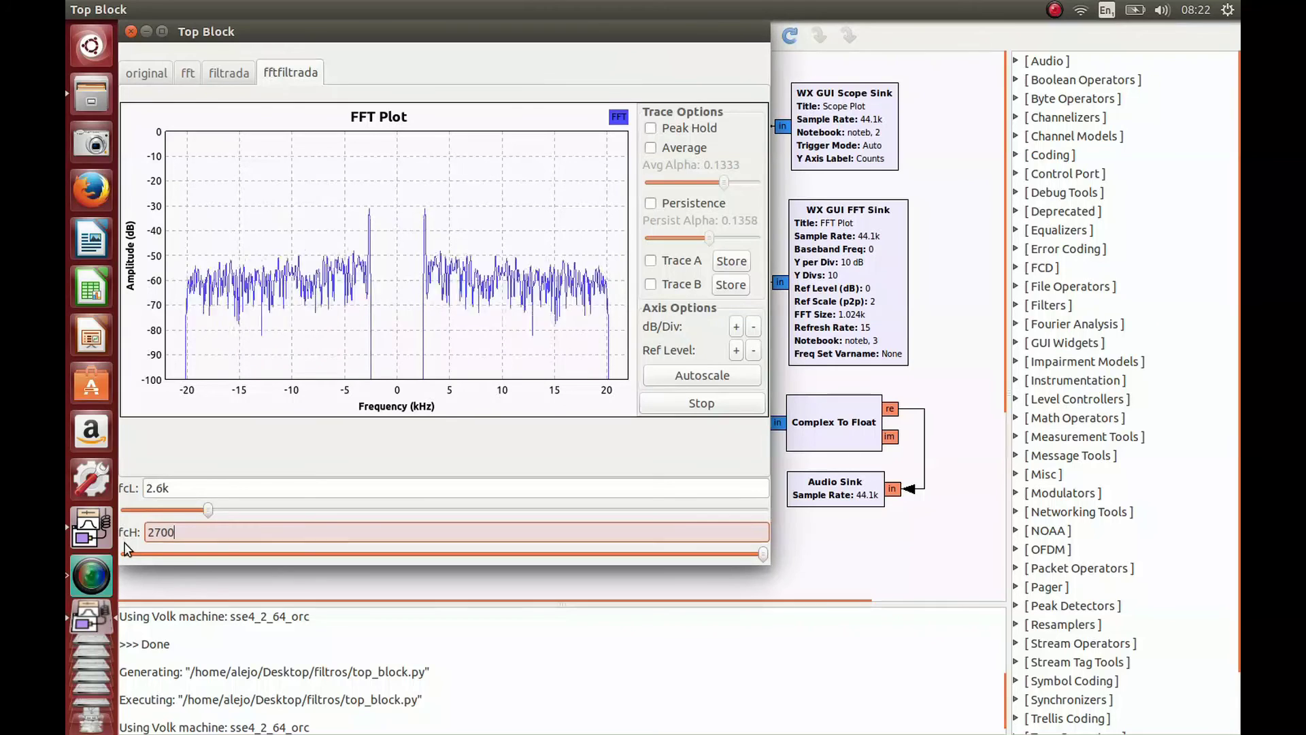
{"action": "key", "text": "Return"}
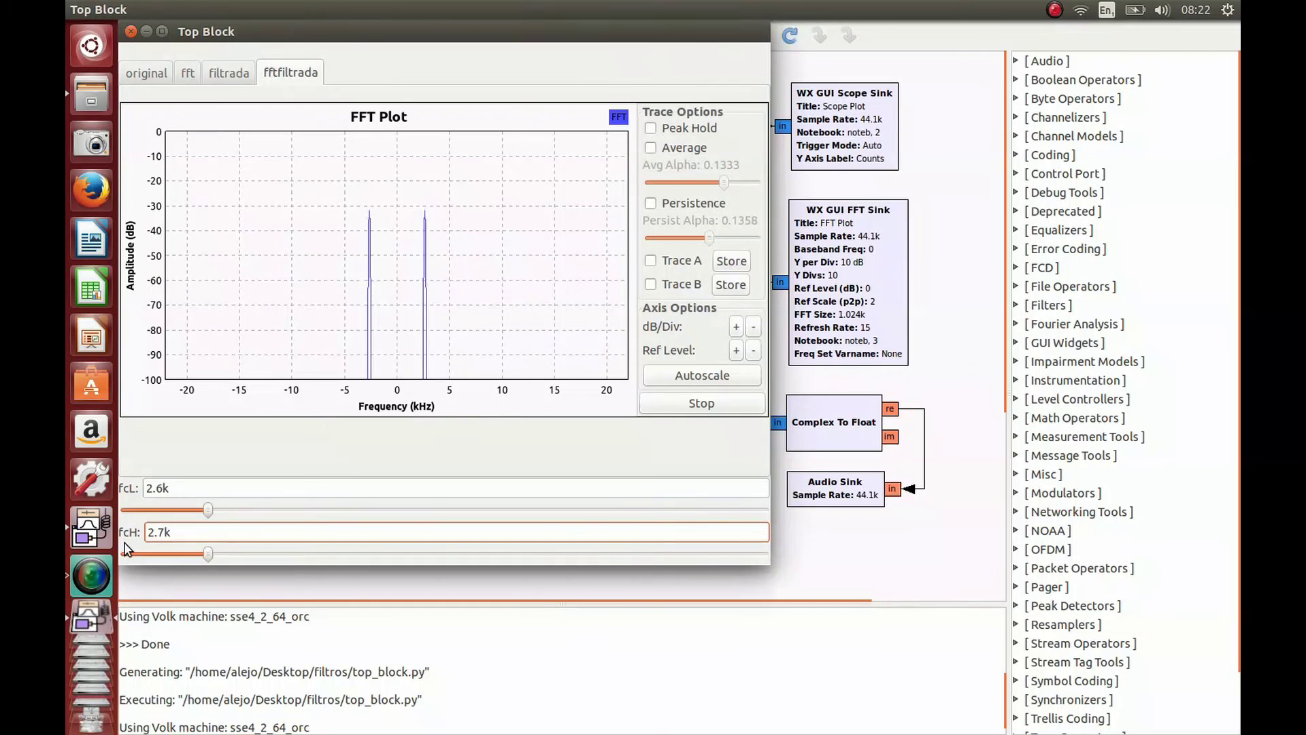
{"action": "left_click", "coordinate": [230, 74]}
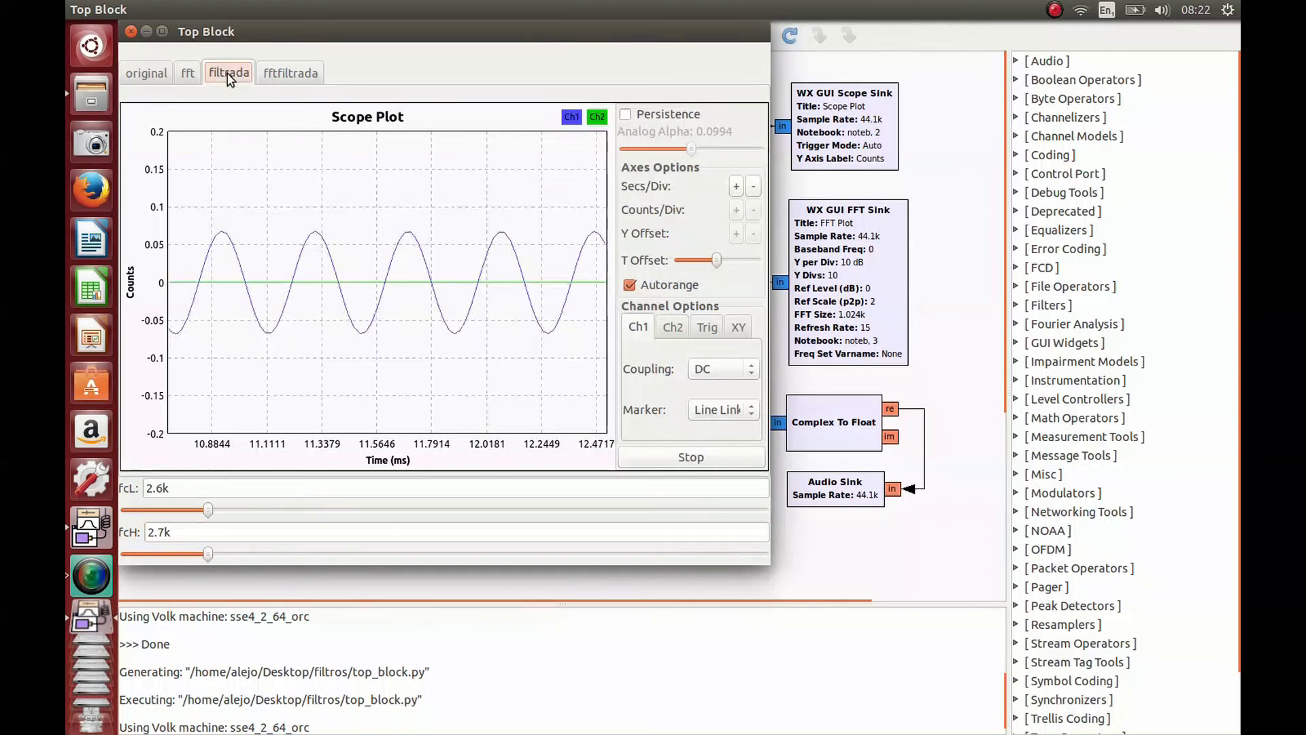
Step: Return to the filtered signal's FFT, lower fcL to 20 and raise fcH to widen the pass band
{"action": "left_click", "coordinate": [278, 74]}
{"action": "left_click_drag", "start_coordinate": [211, 511], "coordinate": [111, 520]}
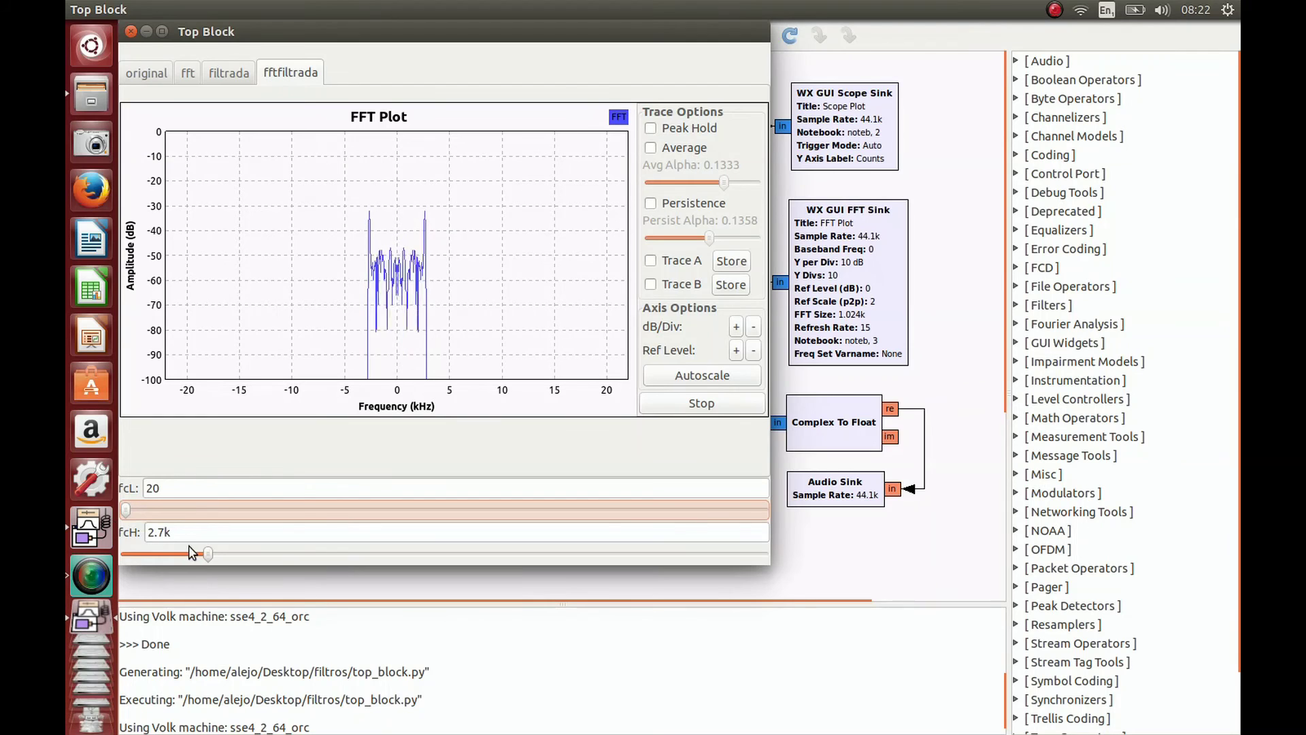
{"action": "left_click_drag", "start_coordinate": [208, 554], "coordinate": [664, 558]}
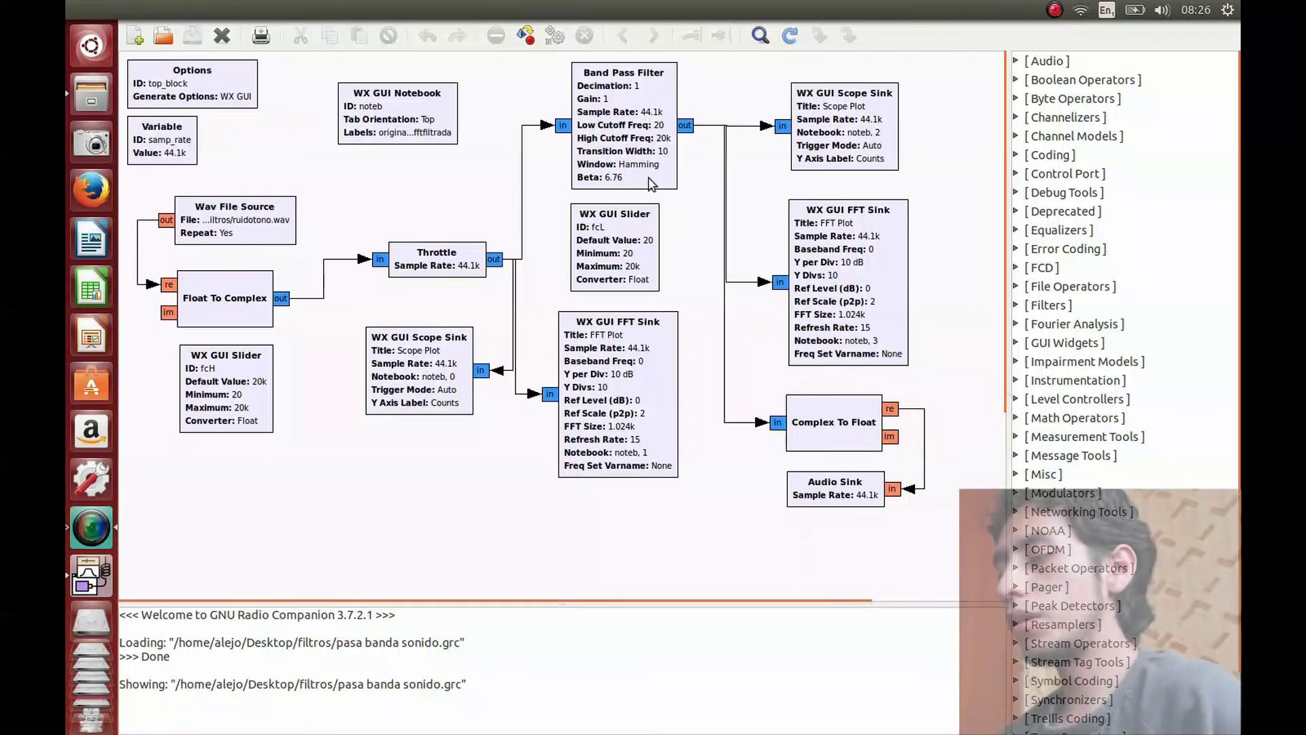
Step: Save a copy of the band-pass audio flow graph as "rechaza banda sonido.grc" in the filtros folder
{"action": "left_click", "coordinate": [133, 9]}
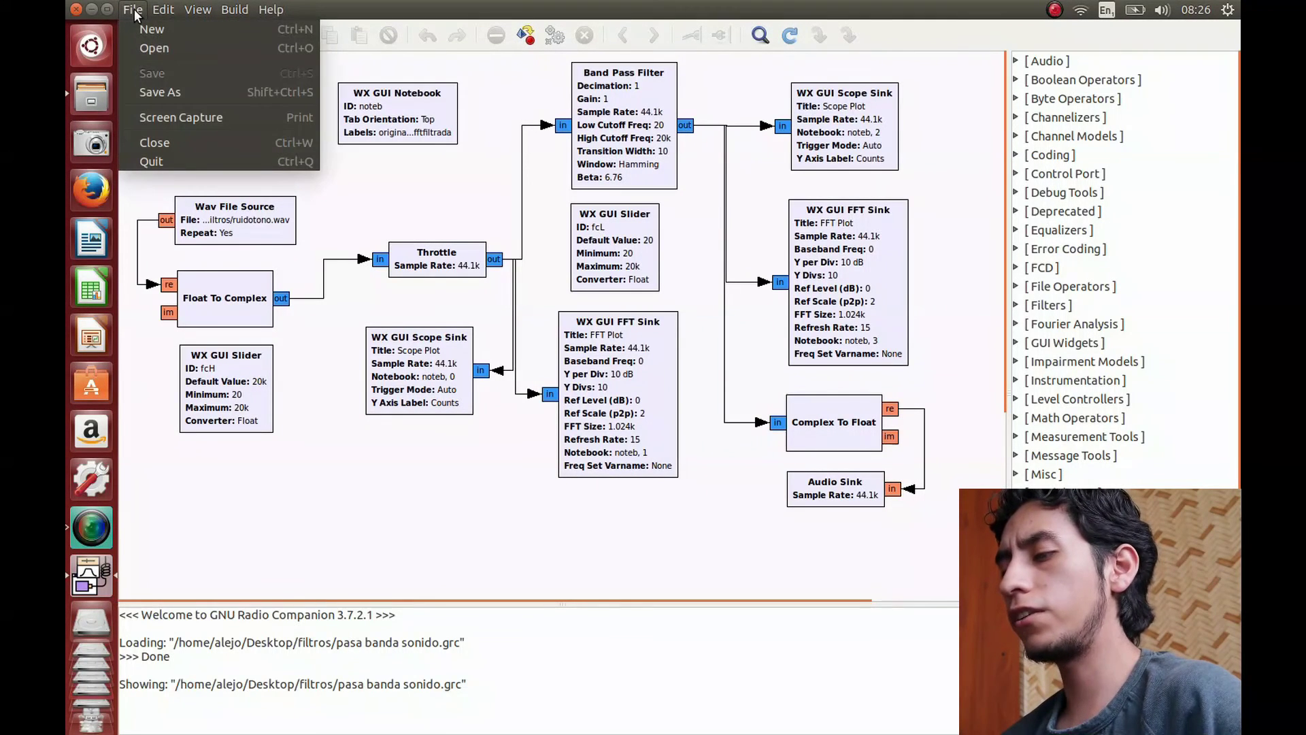
{"action": "left_click", "coordinate": [182, 91]}
{"action": "left_click", "coordinate": [430, 155]}
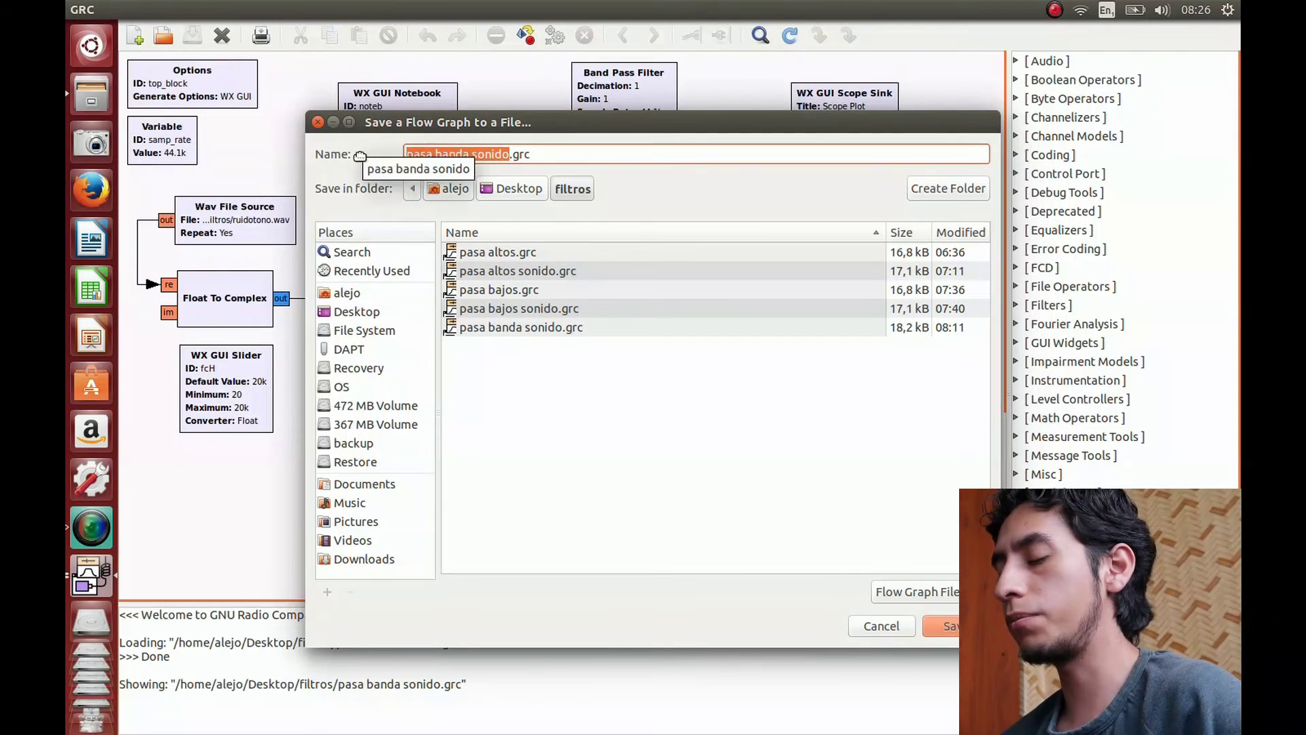
{"action": "type", "text": "rechaza ban"}
{"action": "key", "text": "BackSpace"}
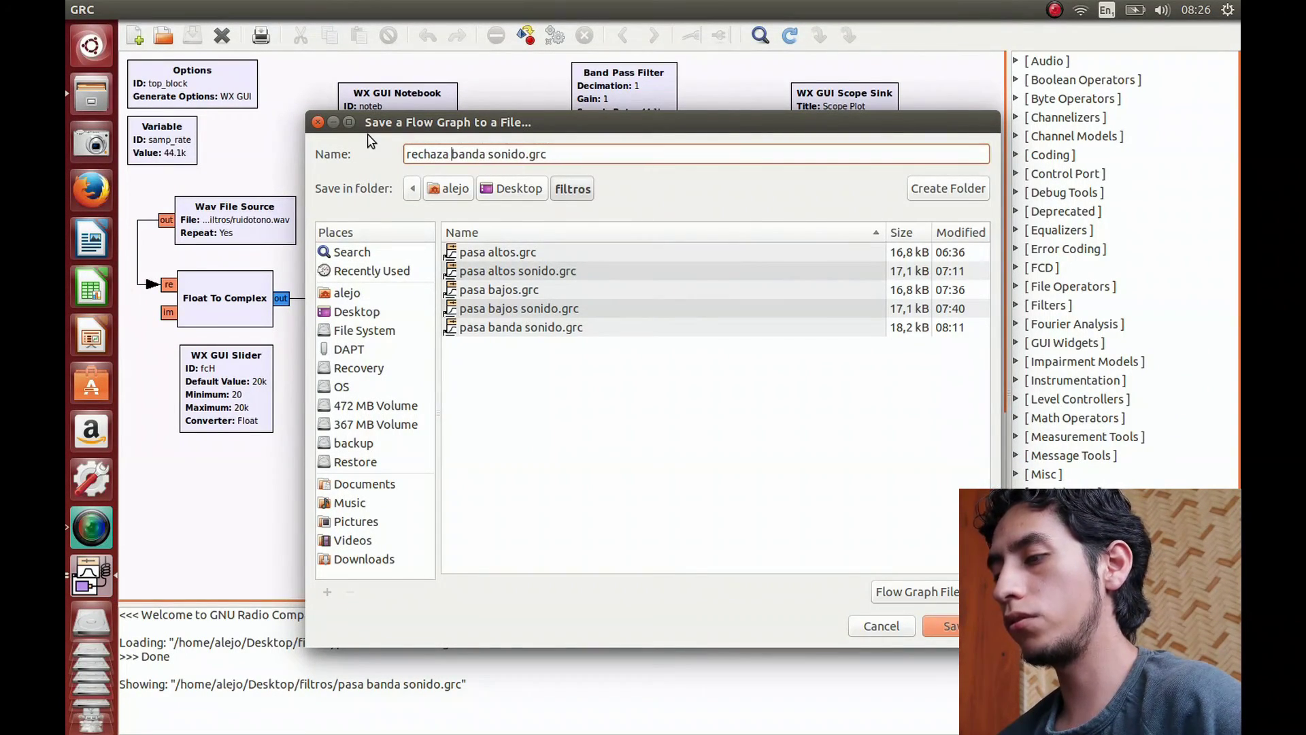
{"action": "key", "text": "Return"}
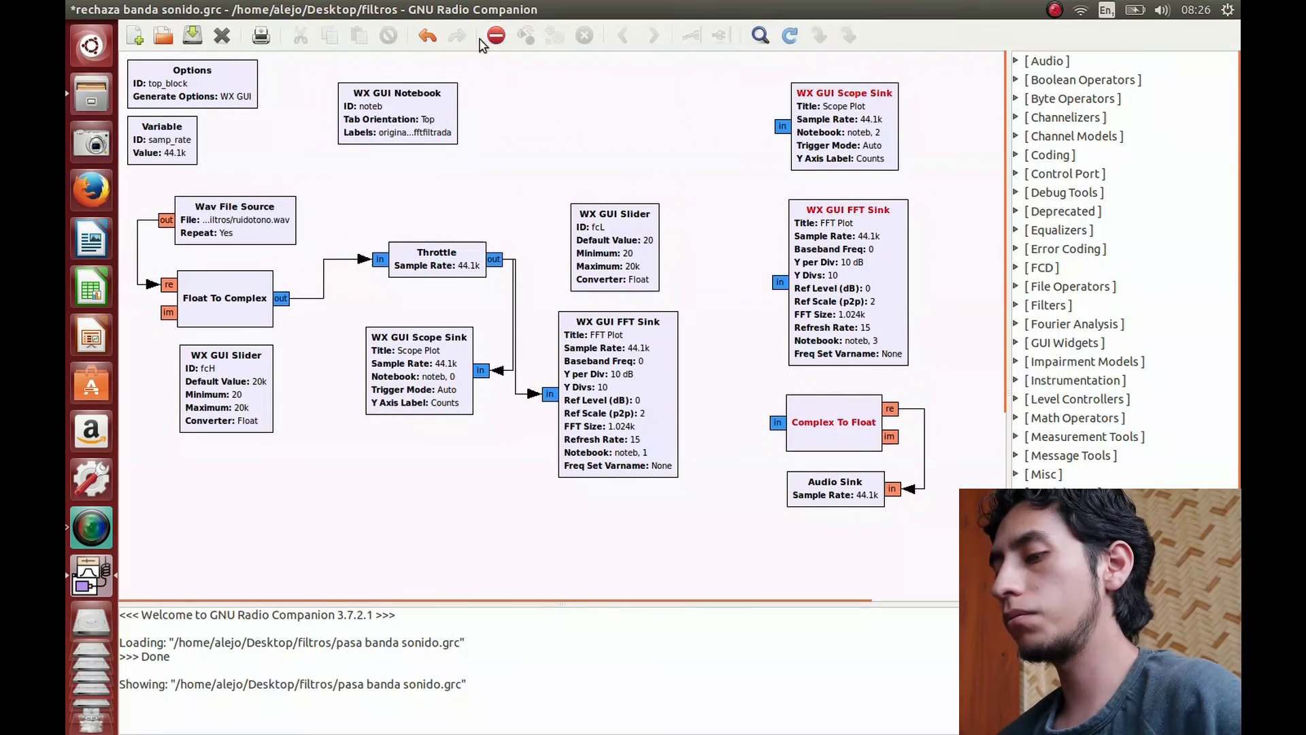
Step: Search the block library for "band" and place a Band Reject Filter where the Band Pass Filter was
{"action": "left_click", "coordinate": [761, 36]}
{"action": "type", "text": "band"}
{"action": "left_click_drag", "start_coordinate": [1082, 158], "coordinate": [628, 127]}
Step: Connect the Throttle output to the Band Reject Filter and its output to the second Scope Sink, second FFT Sink and Complex To Float
{"action": "left_click", "coordinate": [494, 259]}
{"action": "left_click", "coordinate": [562, 127]}
{"action": "left_click", "coordinate": [678, 127]}
{"action": "left_click", "coordinate": [782, 127]}
{"action": "left_click", "coordinate": [678, 127]}
{"action": "left_click", "coordinate": [780, 281]}
{"action": "left_click", "coordinate": [677, 126]}
{"action": "left_click", "coordinate": [778, 423]}
Step: Set the Band Reject Filter's low cutoff to fcL, high cutoff to fcH and transition width to 10
{"action": "double_click", "coordinate": [613, 145]}
{"action": "left_click", "coordinate": [588, 353]}
{"action": "type", "text": "fc"}
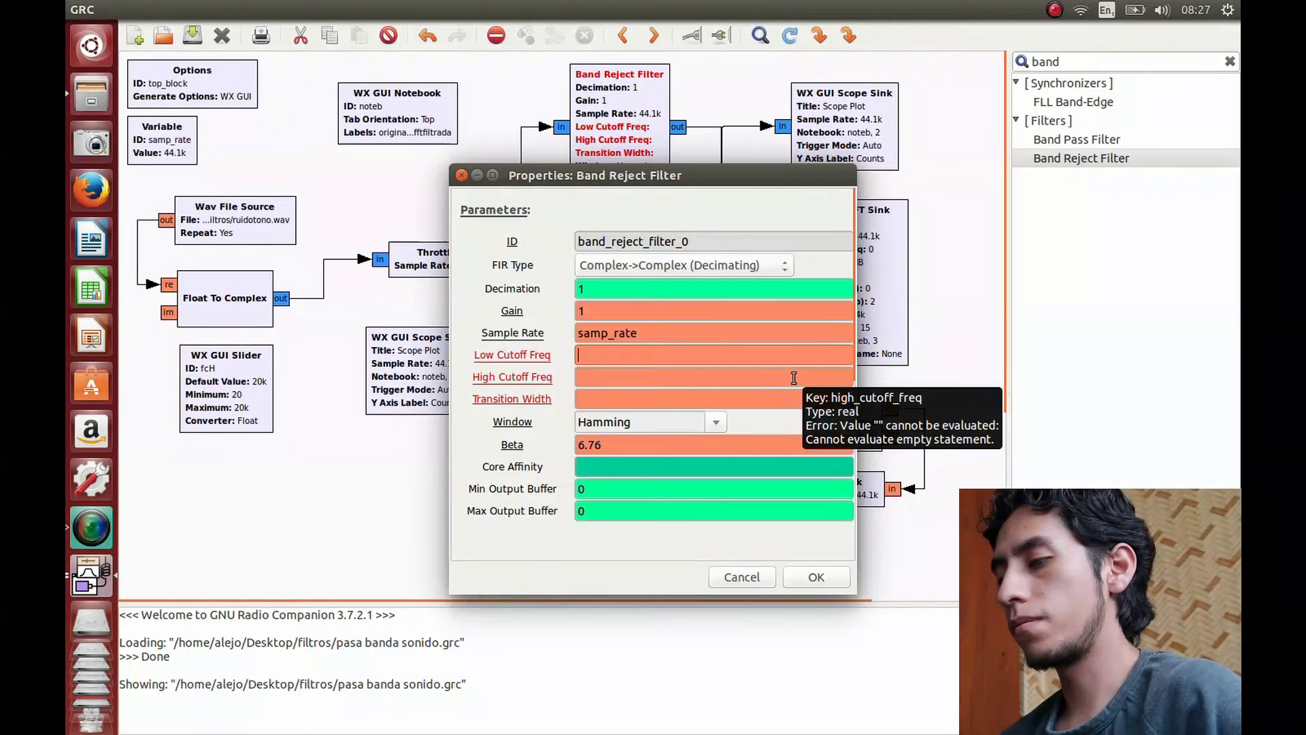
{"action": "type", "text": "Lfc"}
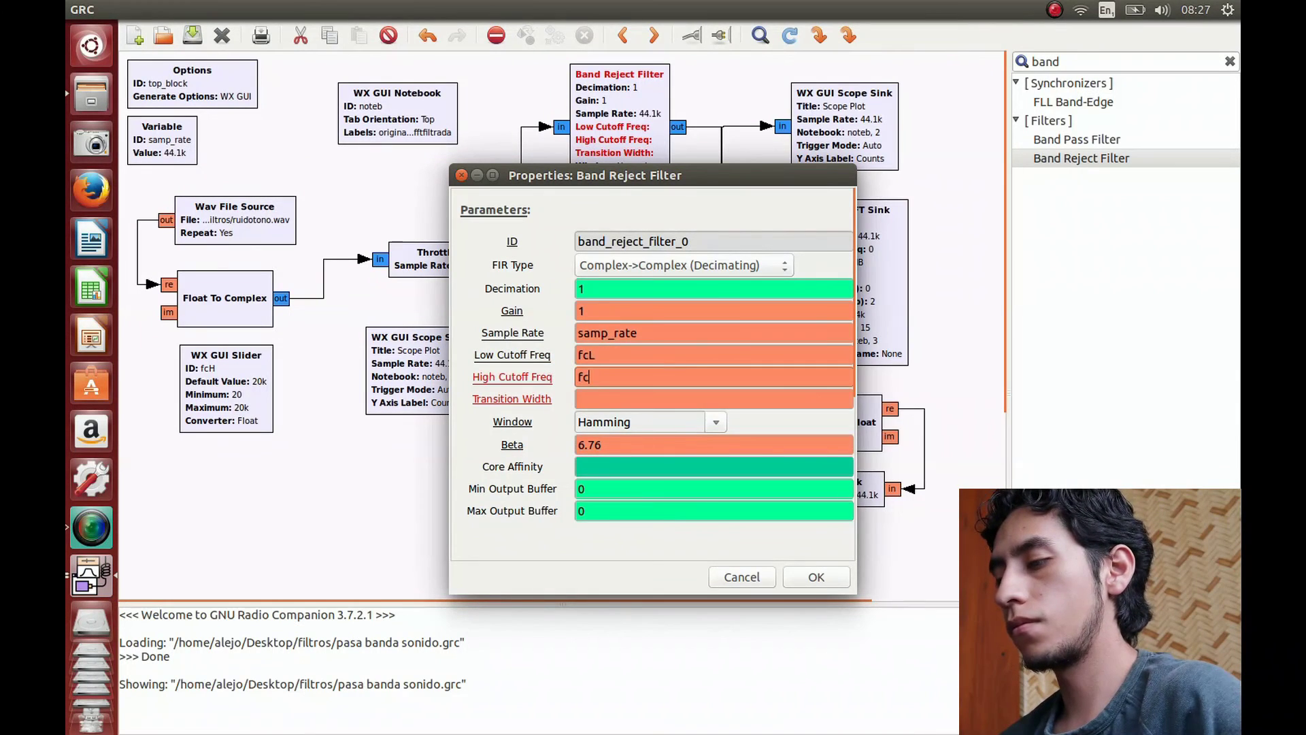
{"action": "type", "text": "H"}
{"action": "key", "text": "Tab"}
{"action": "type", "text": "10"}
{"action": "key", "text": "Return"}
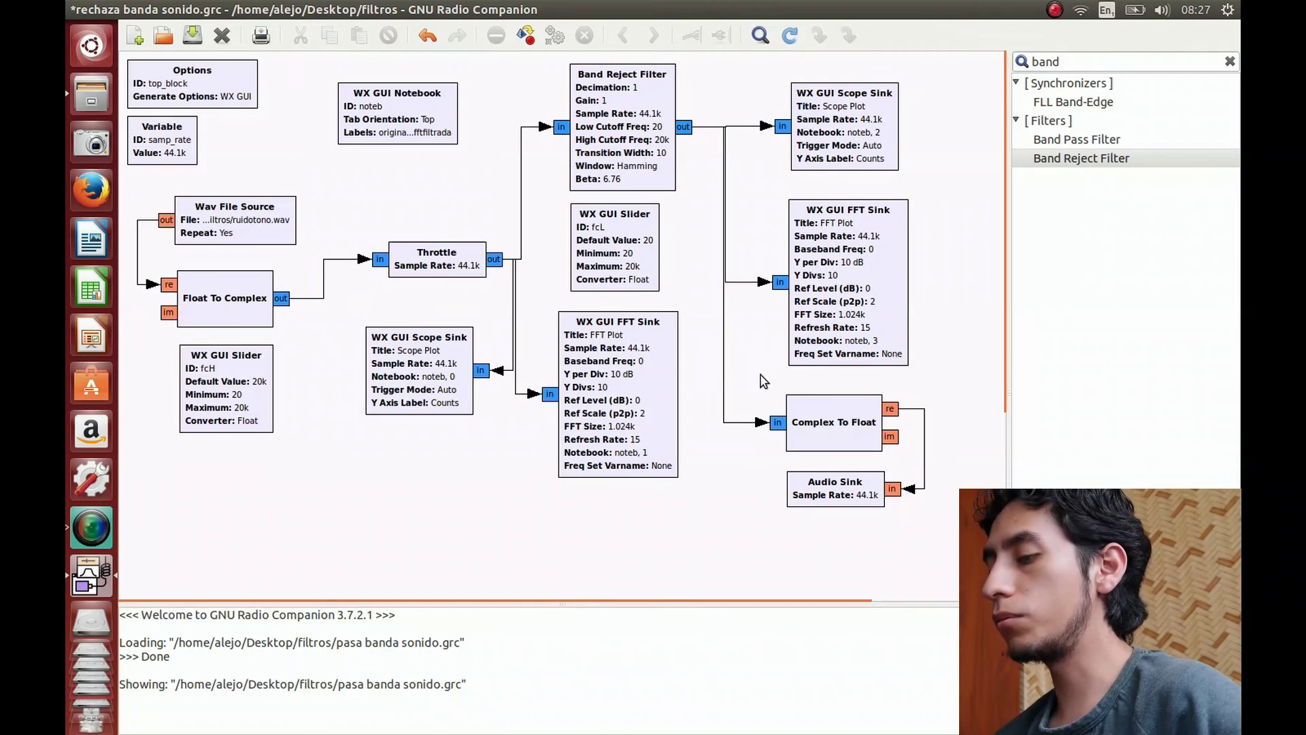
Step: Set the fcL slider's default value to 2600
{"action": "double_click", "coordinate": [604, 236]}
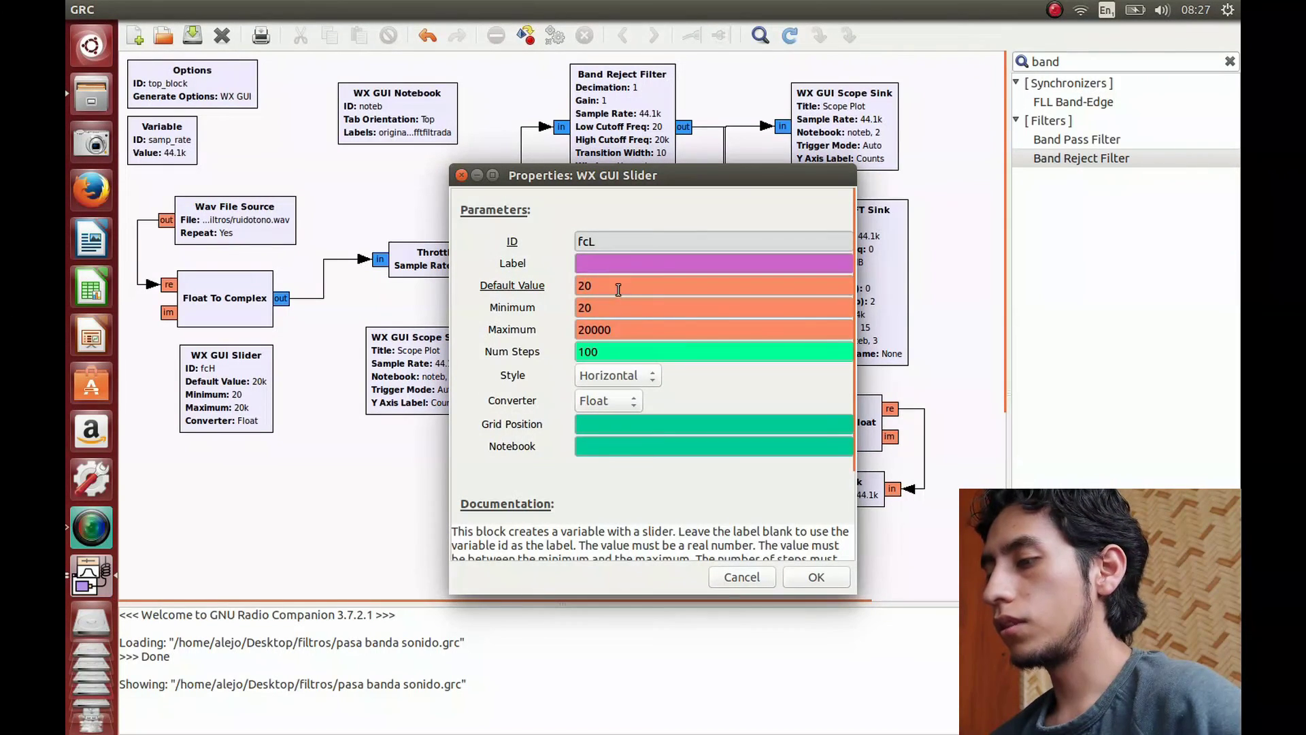
{"action": "left_click", "coordinate": [619, 289]}
{"action": "key", "text": "BackSpace"}
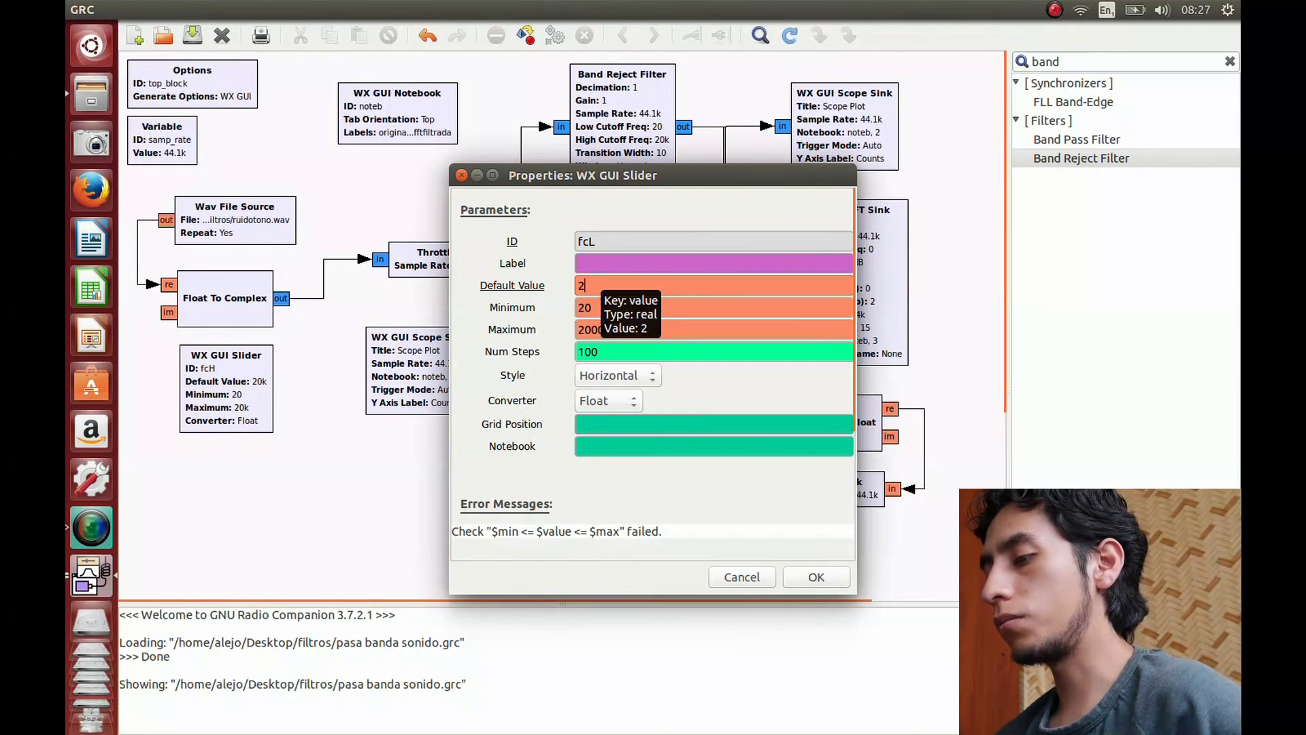
{"action": "type", "text": "600"}
{"action": "key", "text": "Return"}
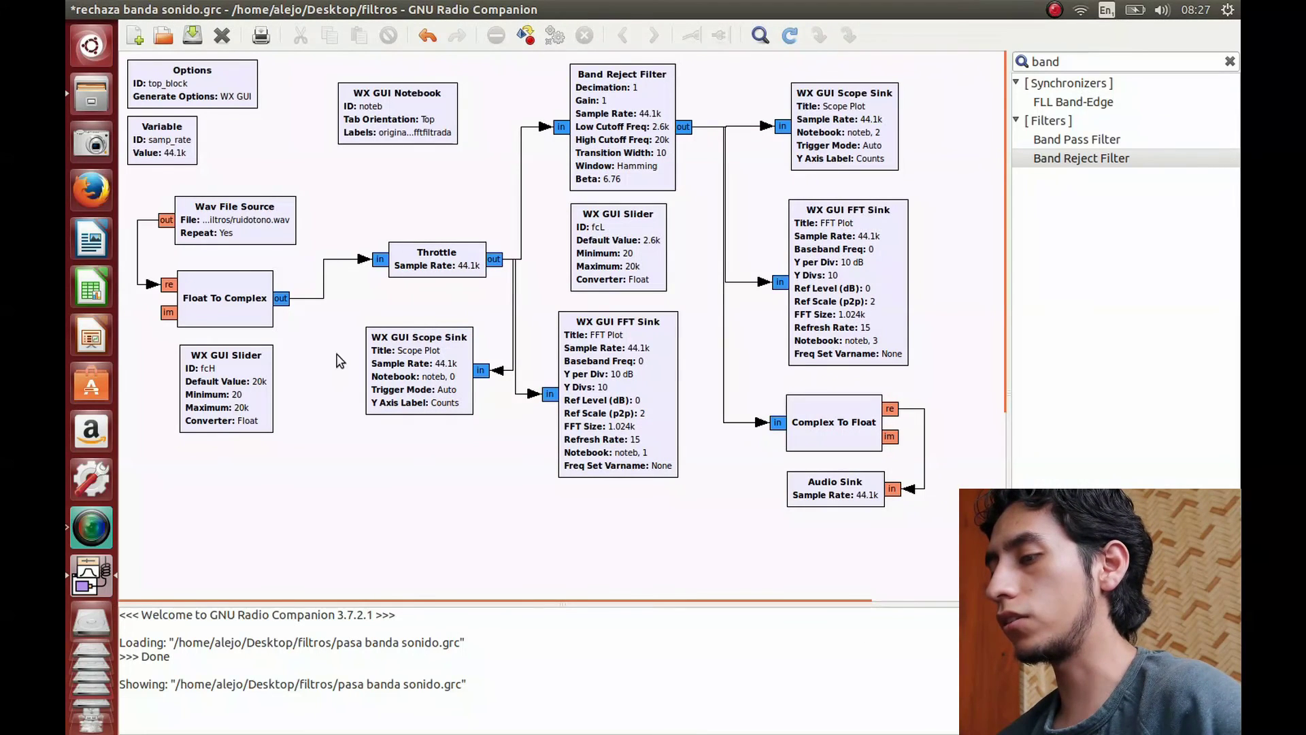
Step: Set the fcH slider's default value to 2700
{"action": "left_click", "coordinate": [265, 407]}
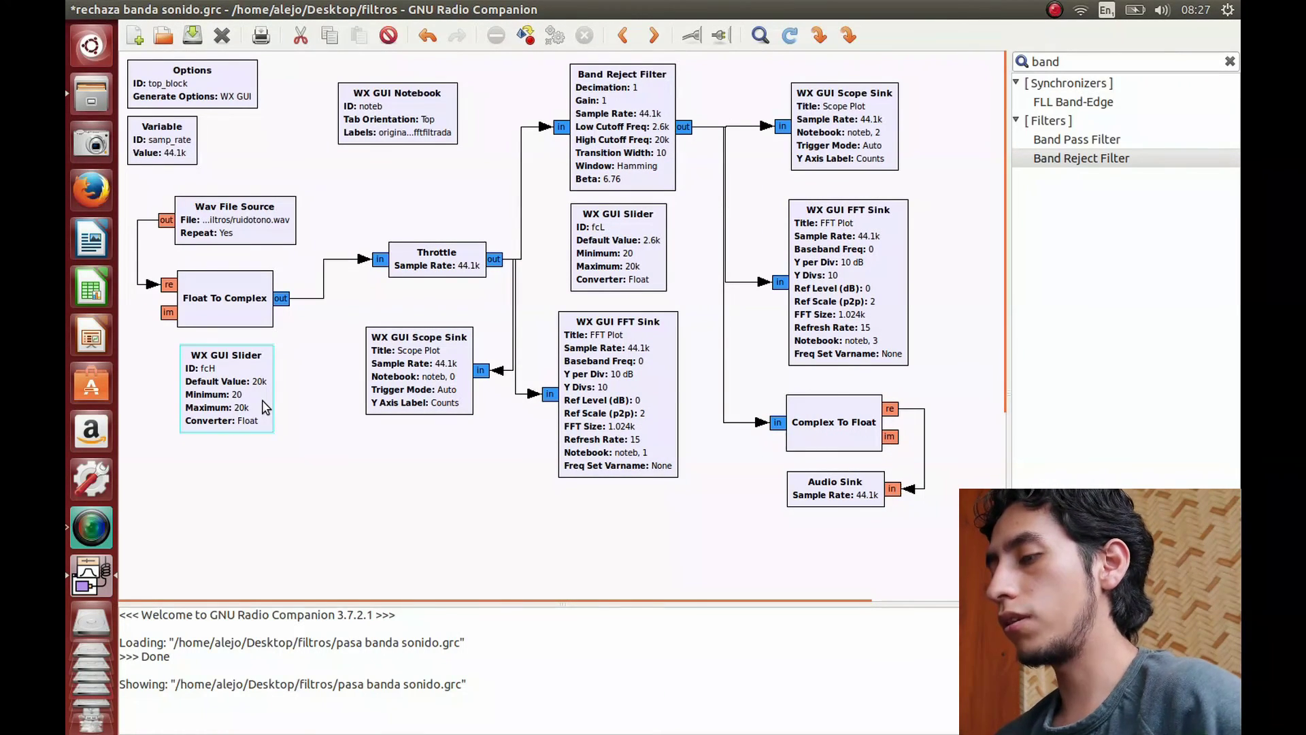
{"action": "double_click", "coordinate": [265, 406]}
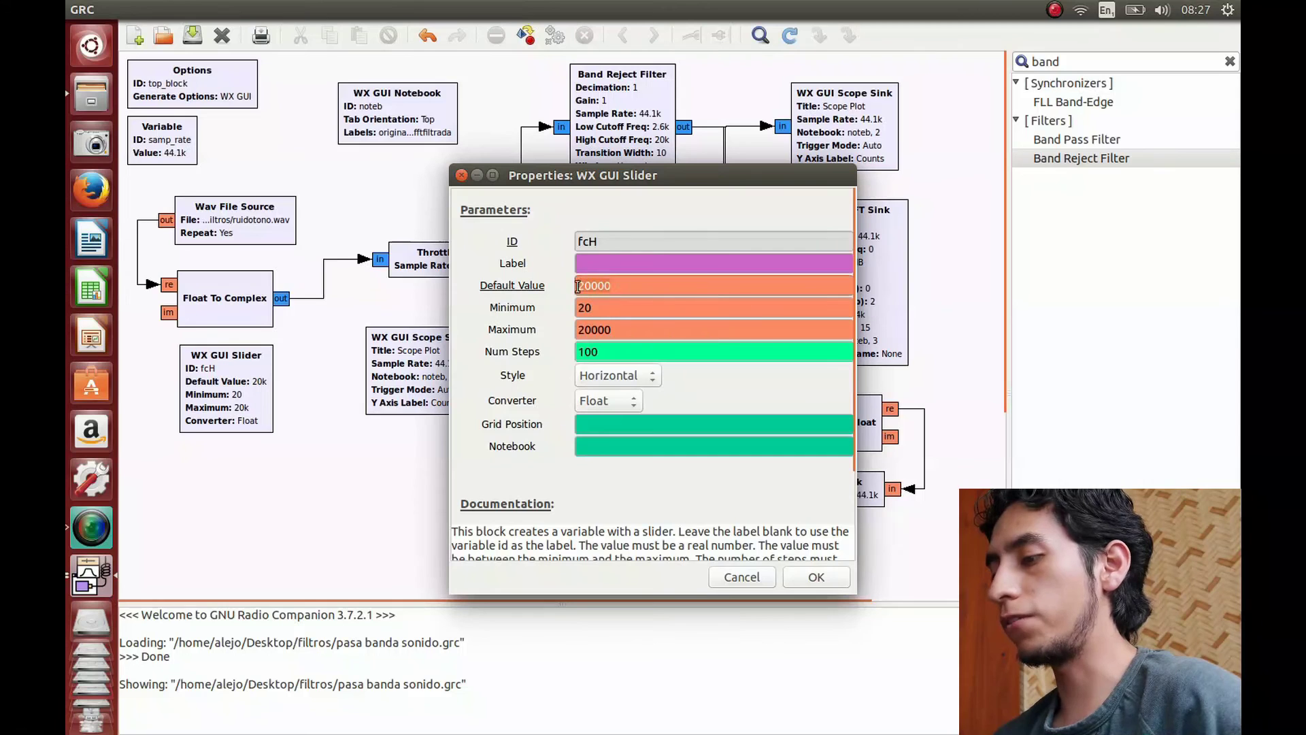
{"action": "left_click", "coordinate": [817, 583]}
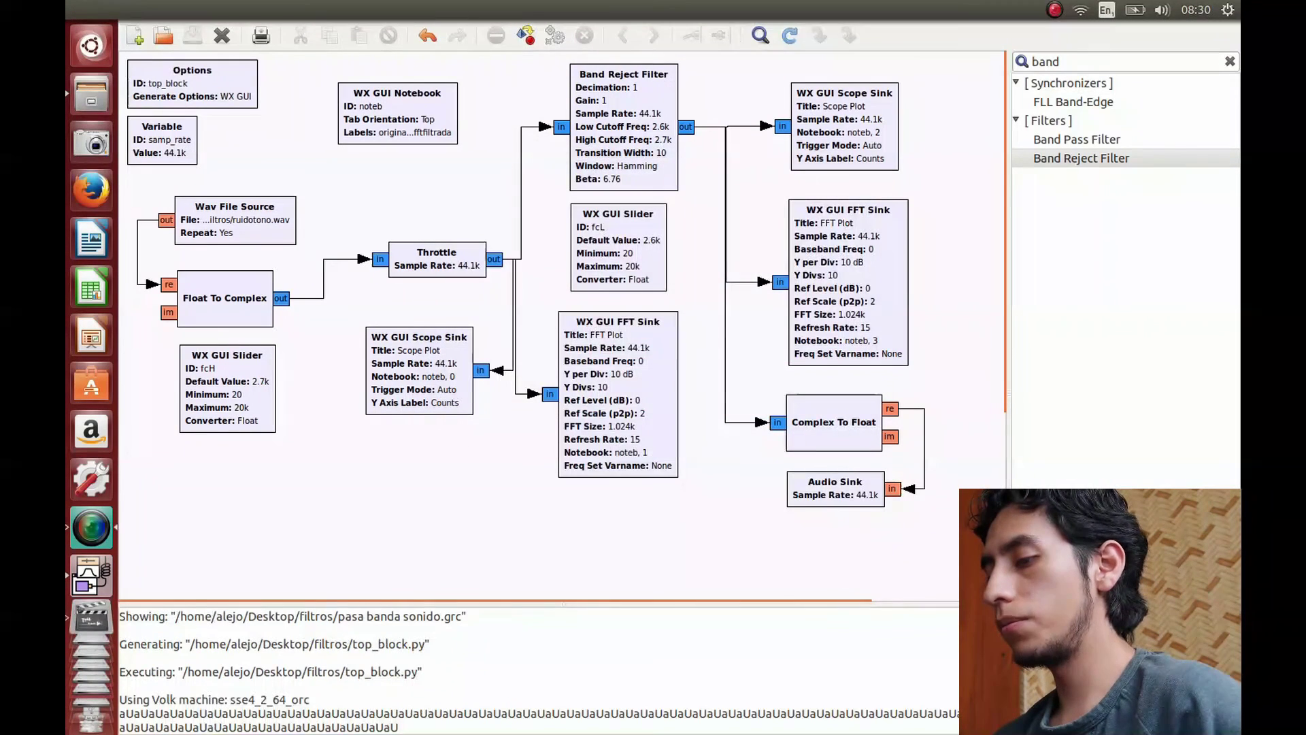
Step: Run the flow graph and examine the filtered signal's FFT while raising fcH and fcL
{"action": "left_click", "coordinate": [555, 36]}
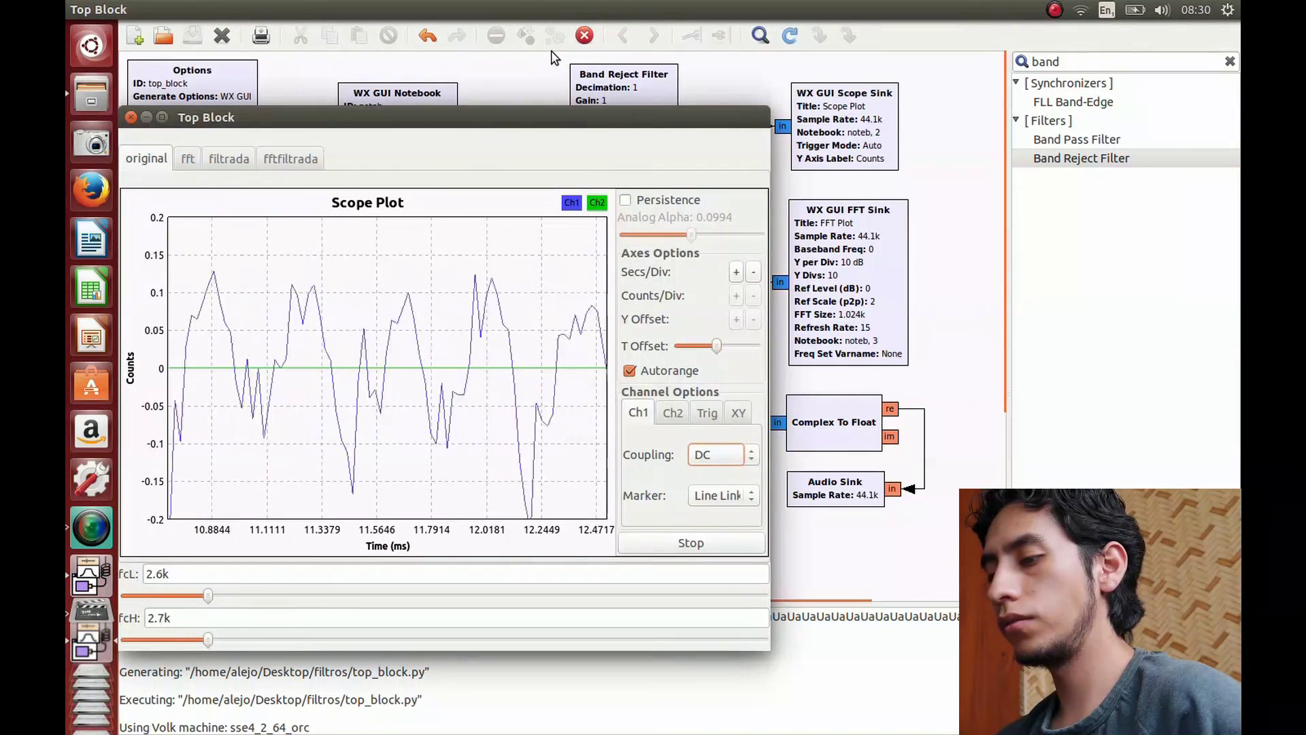
{"action": "left_click", "coordinate": [267, 163]}
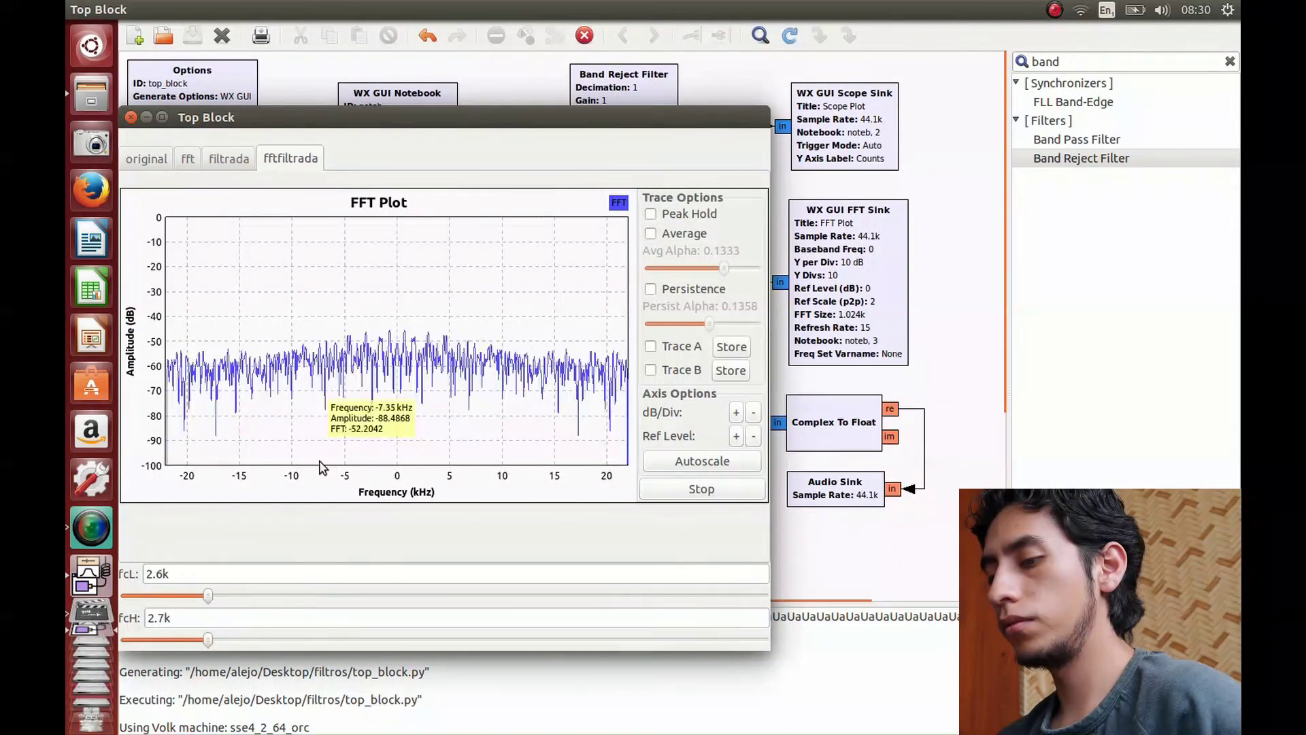
{"action": "left_click_drag", "start_coordinate": [207, 641], "coordinate": [343, 644]}
{"action": "left_click_drag", "start_coordinate": [212, 596], "coordinate": [263, 598]}
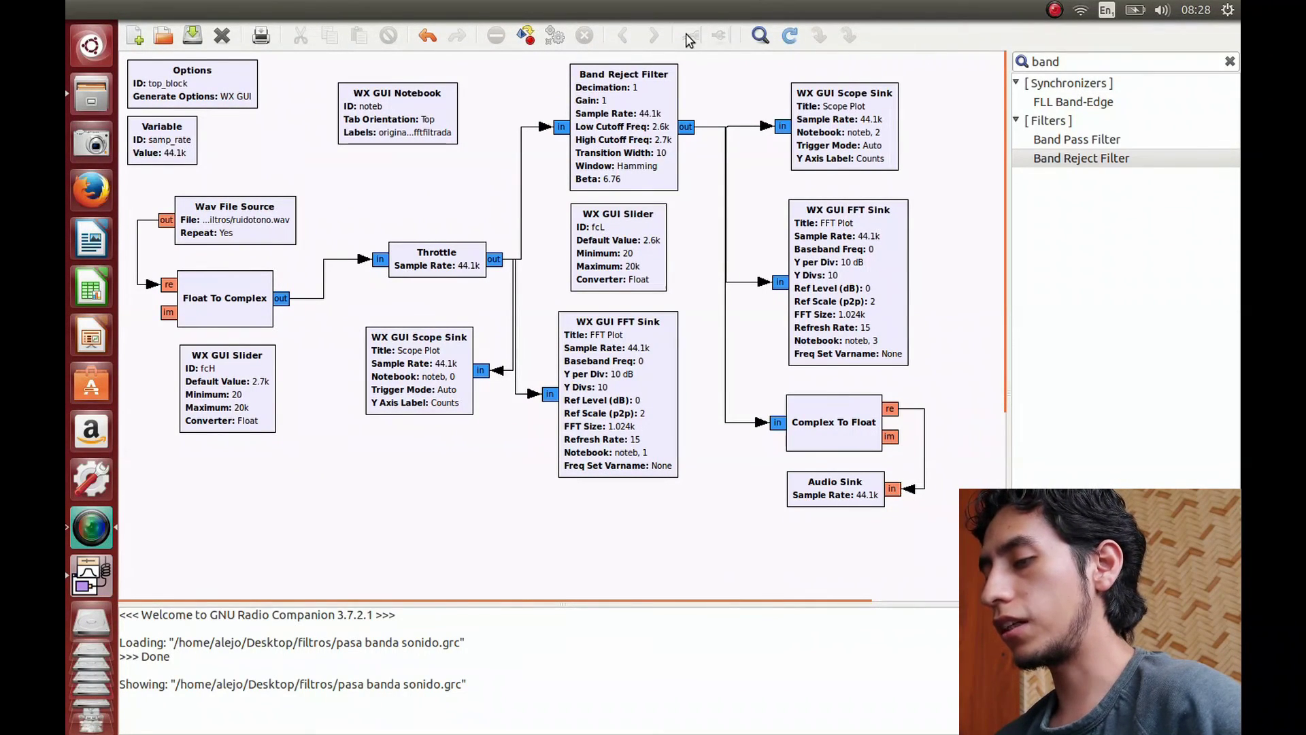
Step: Run the flow graph again, show the filtered signal's FFT, and lower fcL to 1.6184k and fcH to 2.018k
{"action": "left_click", "coordinate": [555, 37]}
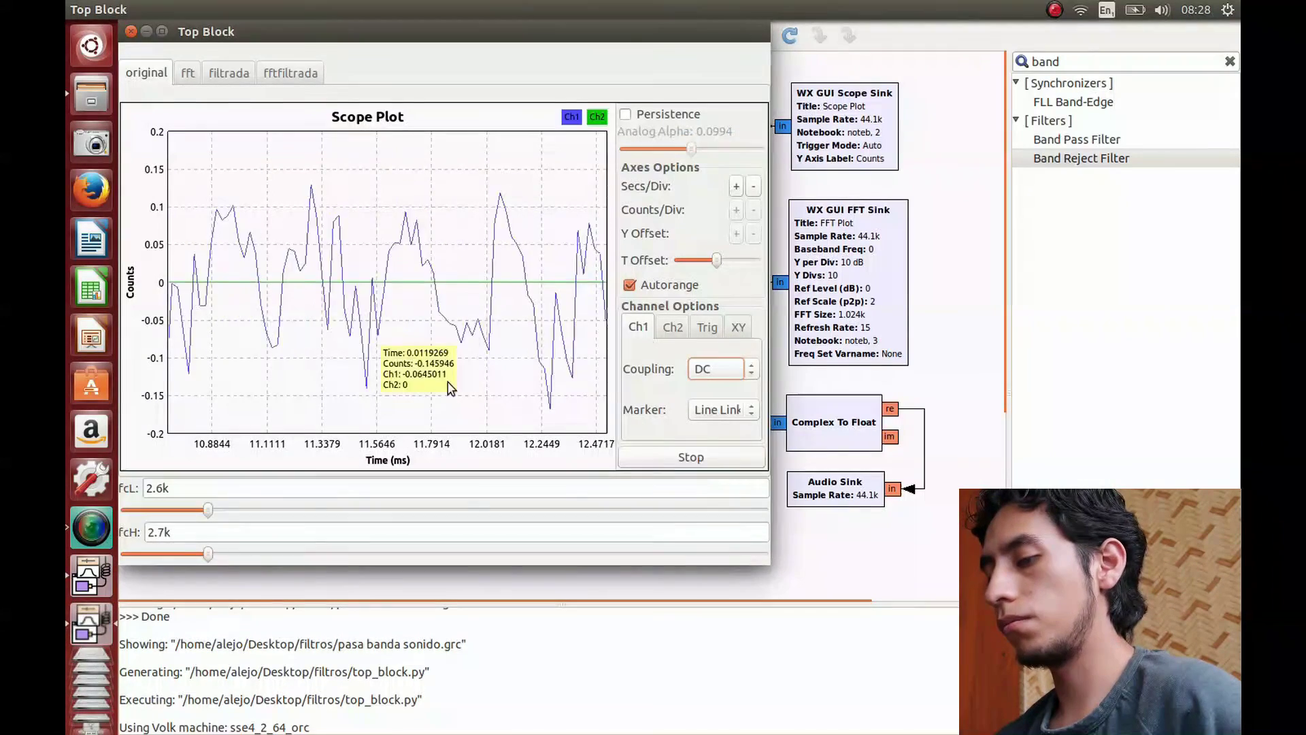
{"action": "left_click", "coordinate": [289, 74]}
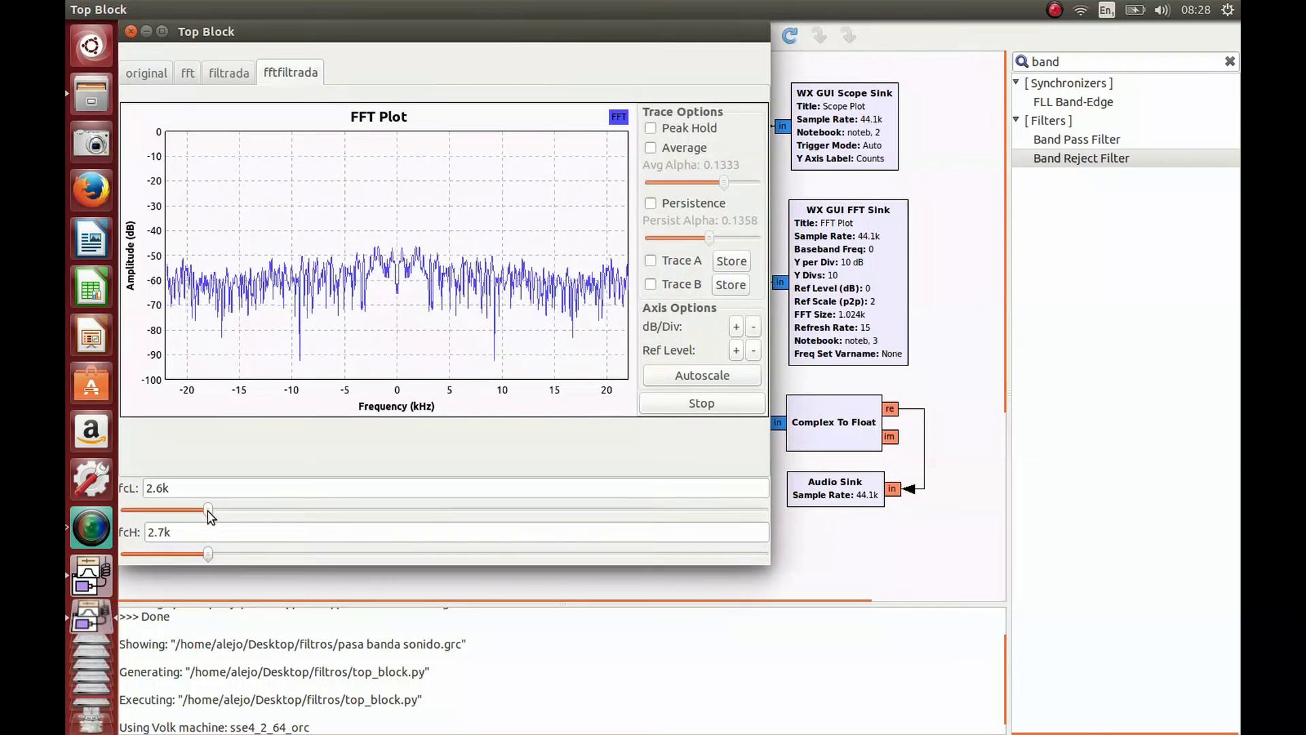
{"action": "left_click_drag", "start_coordinate": [208, 510], "coordinate": [202, 510]}
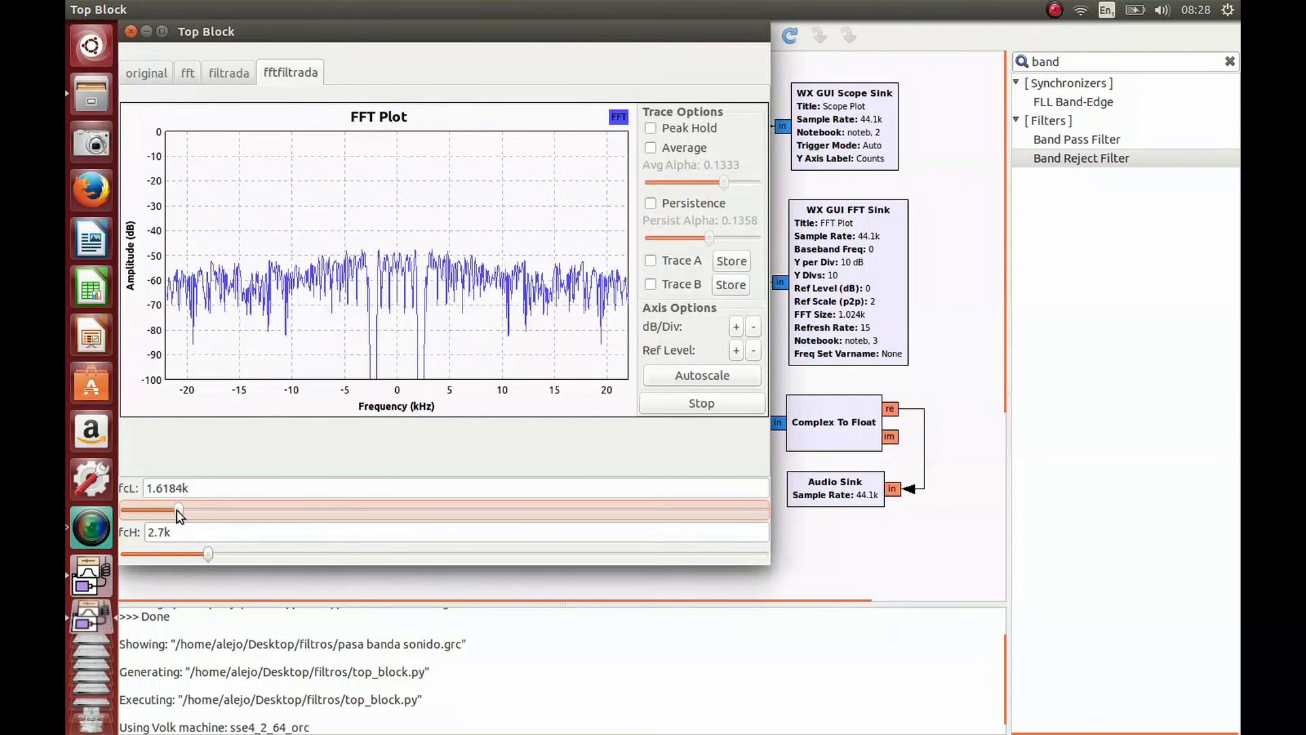
{"action": "left_click_drag", "start_coordinate": [203, 555], "coordinate": [193, 554]}
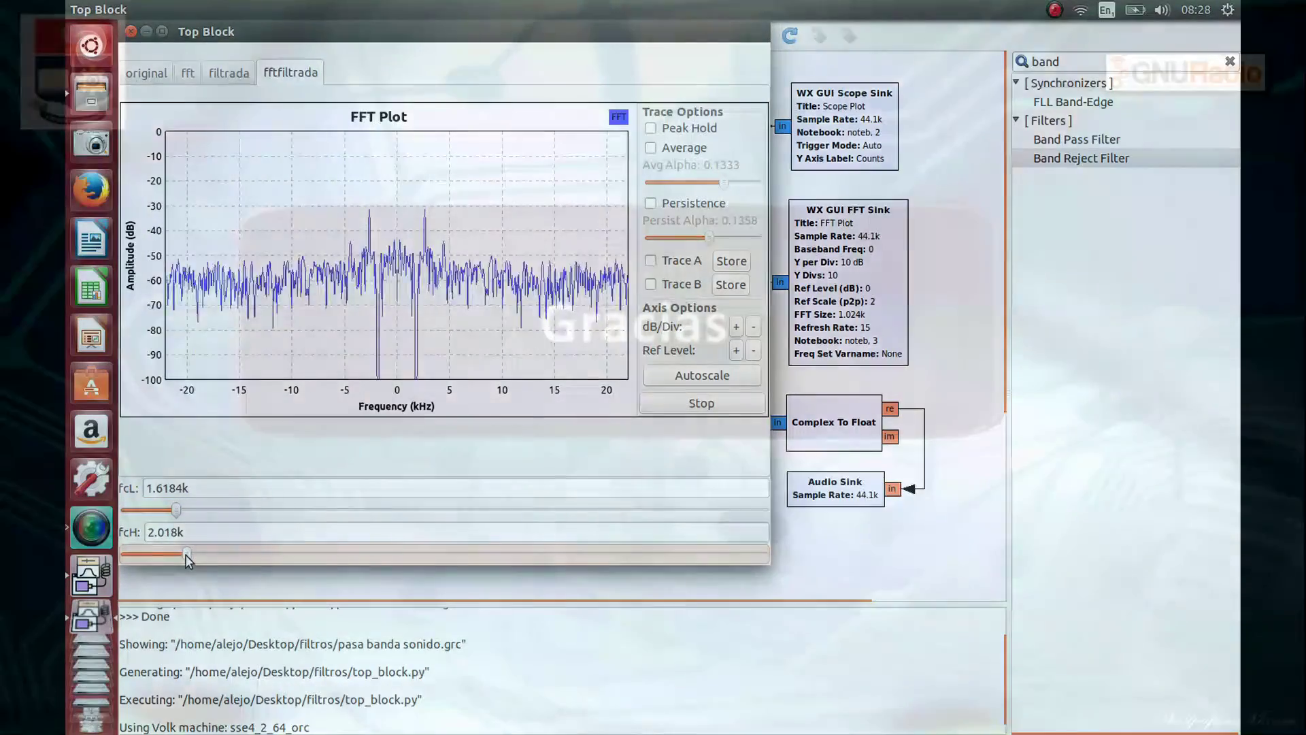